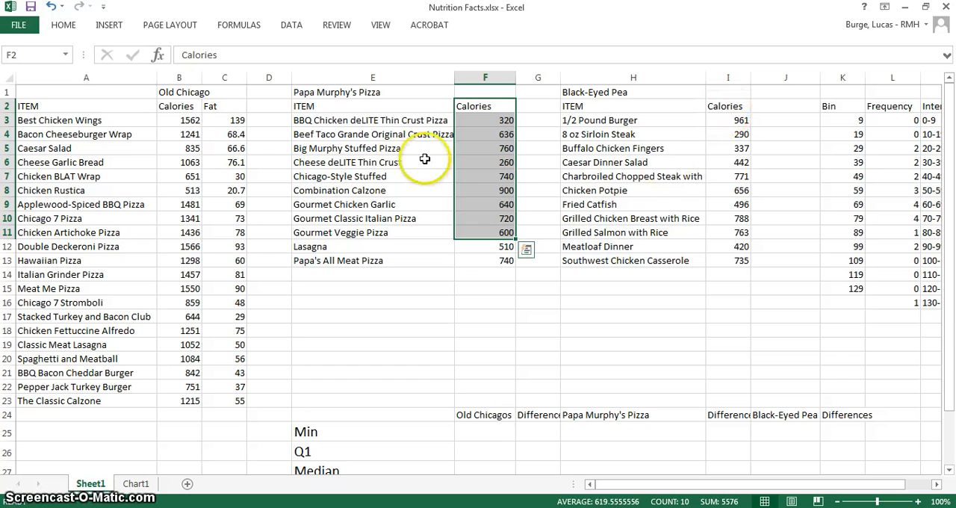
Review the three restaurants' calorie columns, Old Chicago's fat column, and the summary table's Min, Q1, Median, Q3 and Max labels
drag(183, 107, 191, 394)
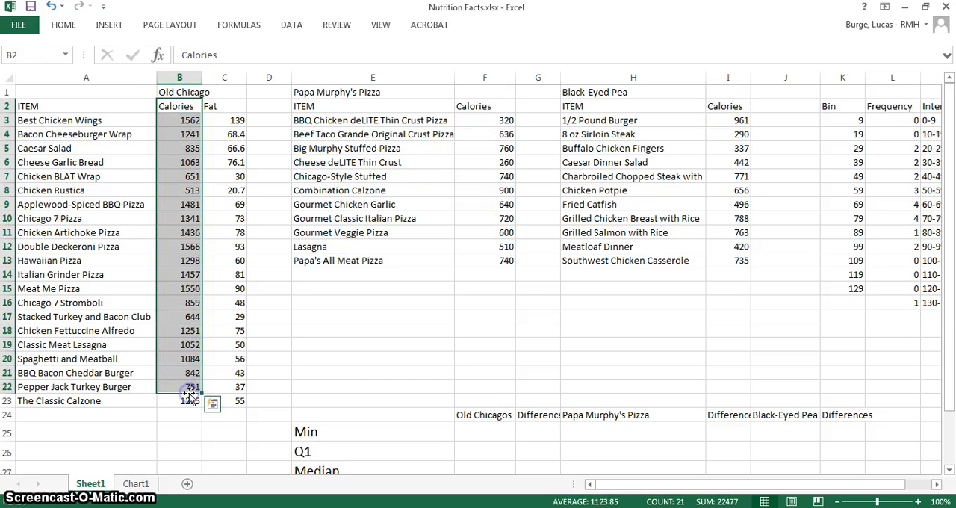
drag(230, 110, 231, 399)
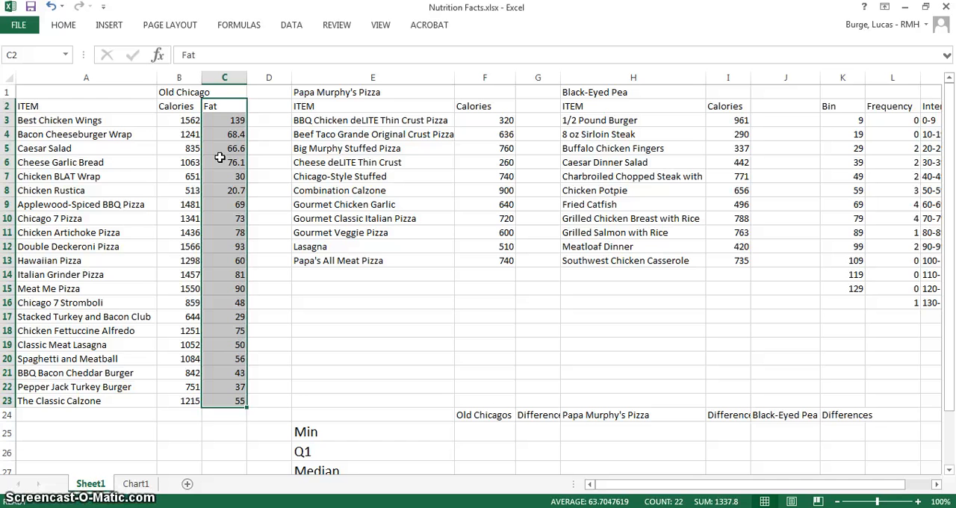
click(187, 105)
click(473, 106)
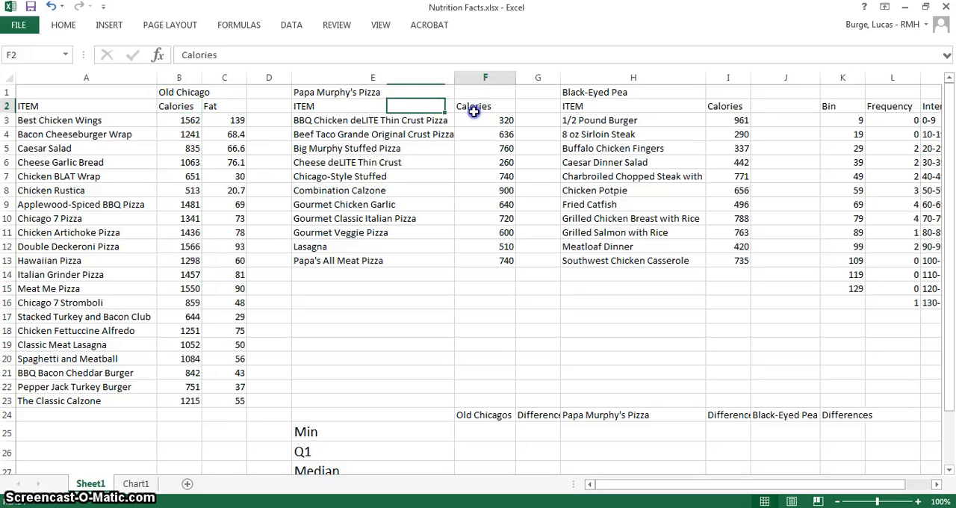
click(722, 106)
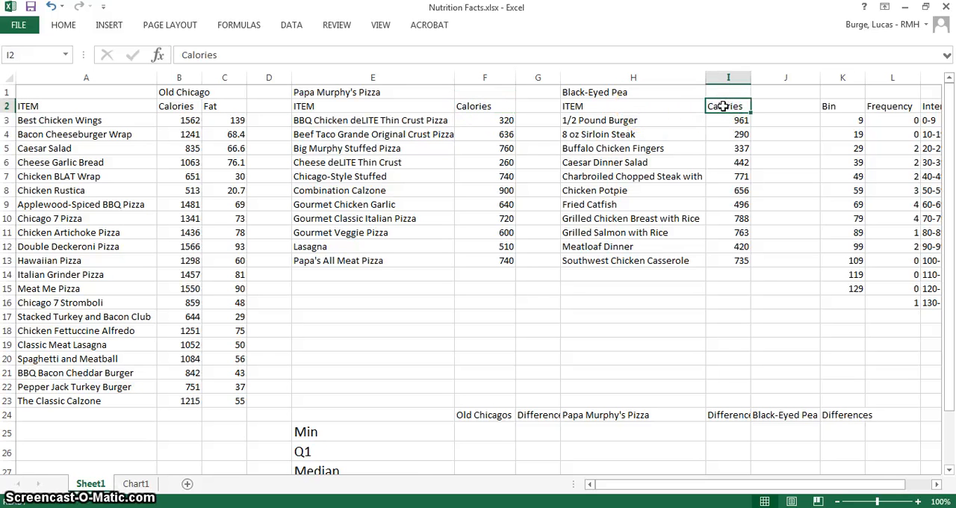
click(216, 109)
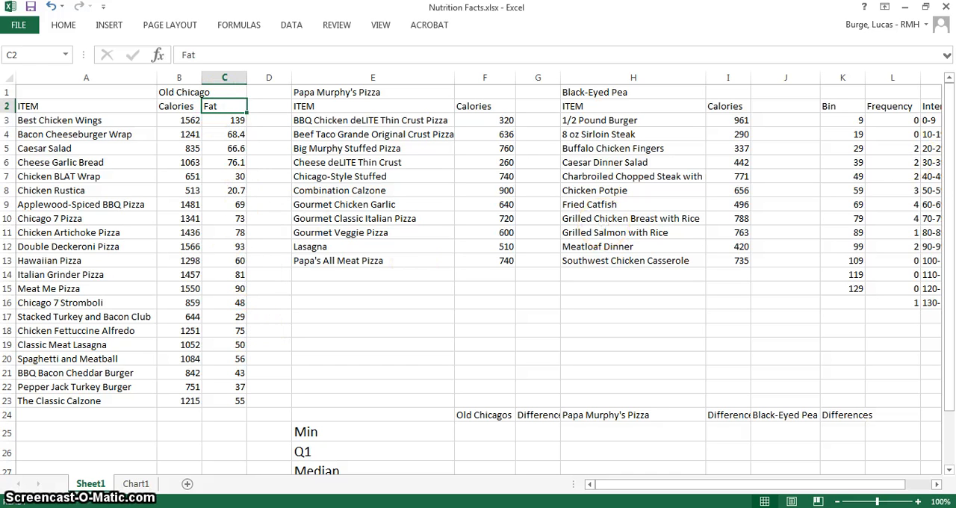
drag(950, 168, 951, 163)
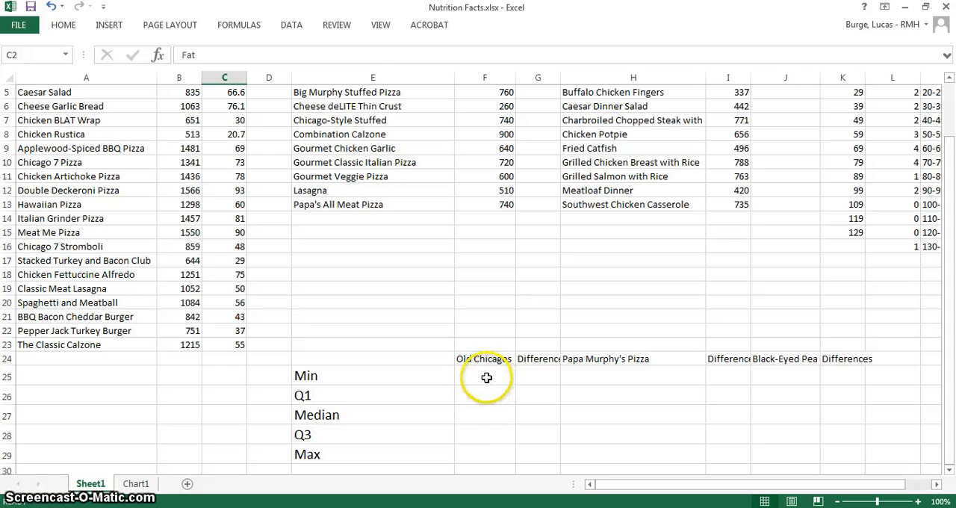
click(412, 376)
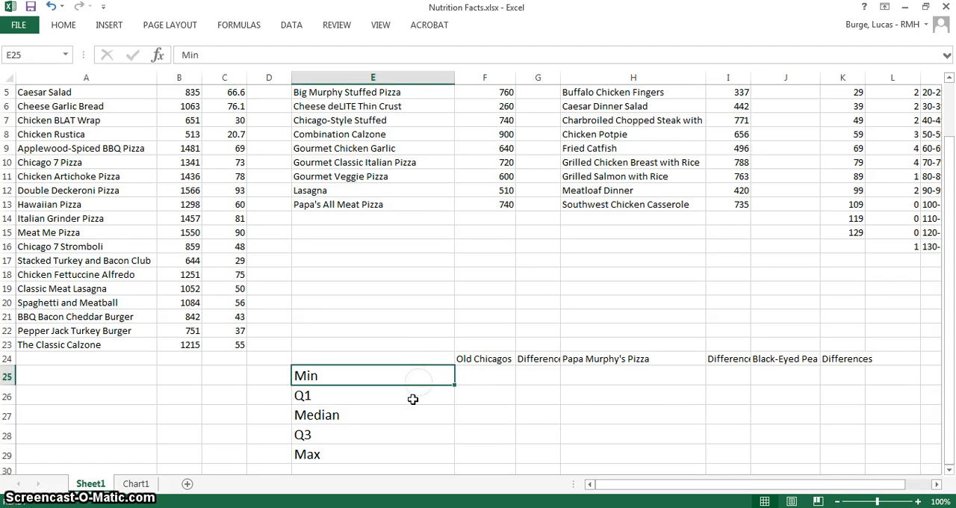
click(412, 399)
click(412, 412)
click(399, 440)
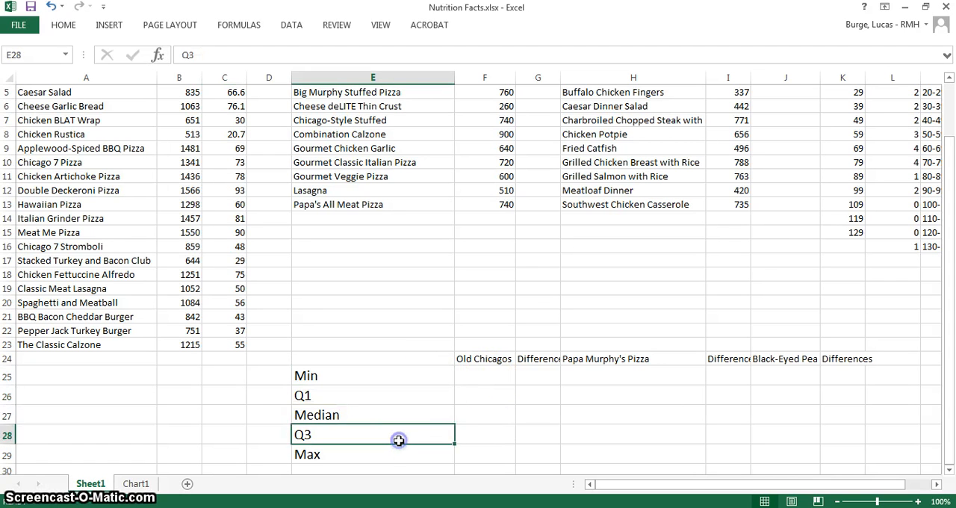
click(394, 455)
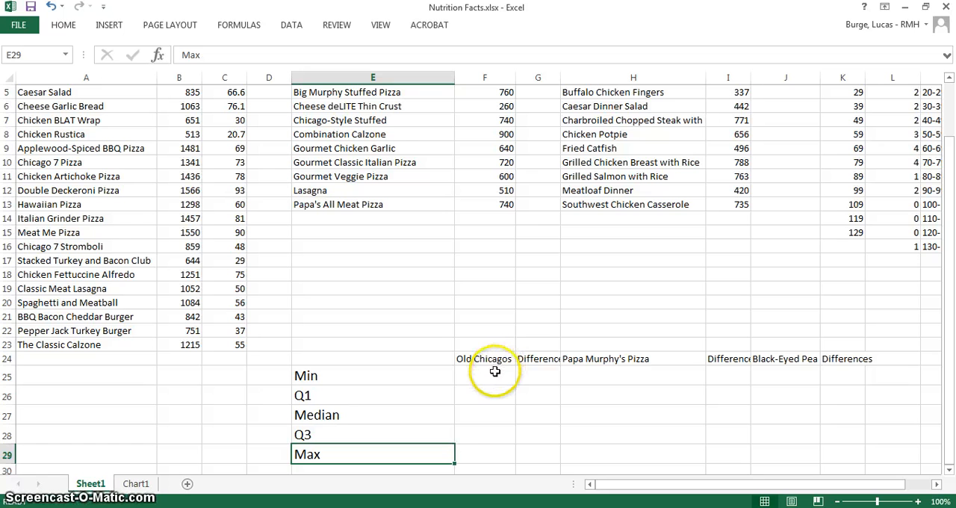
Calculate the minimum of Old Chicago's calories in F25 with the formula =min(B3:B23)
click(495, 376)
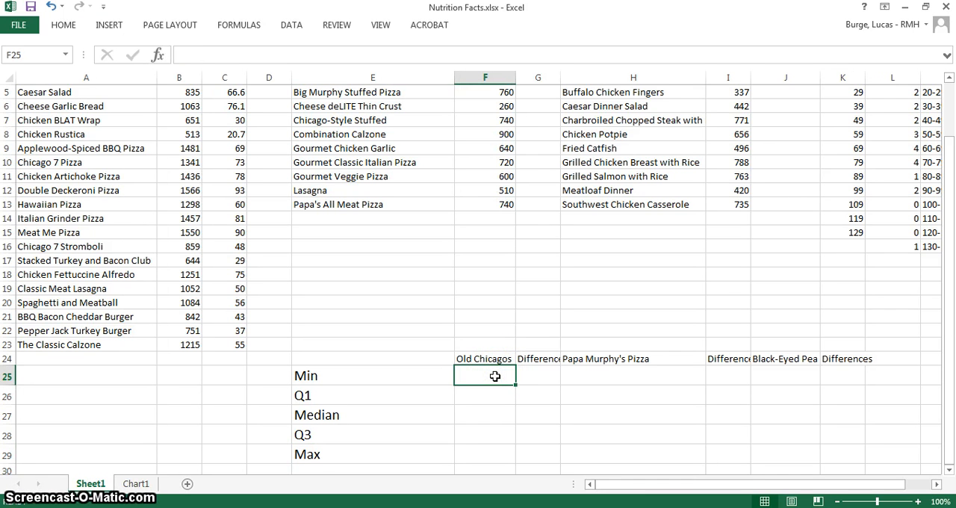
text(=min)
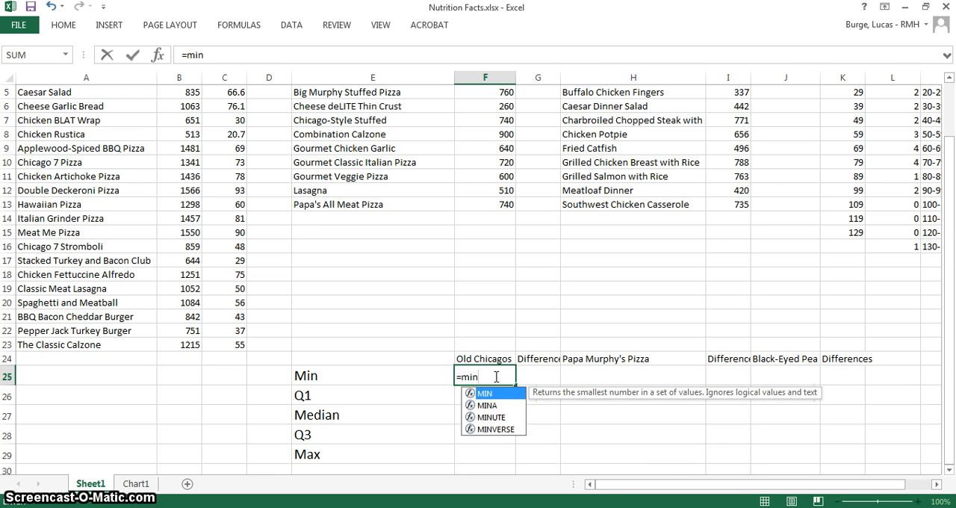
text(()
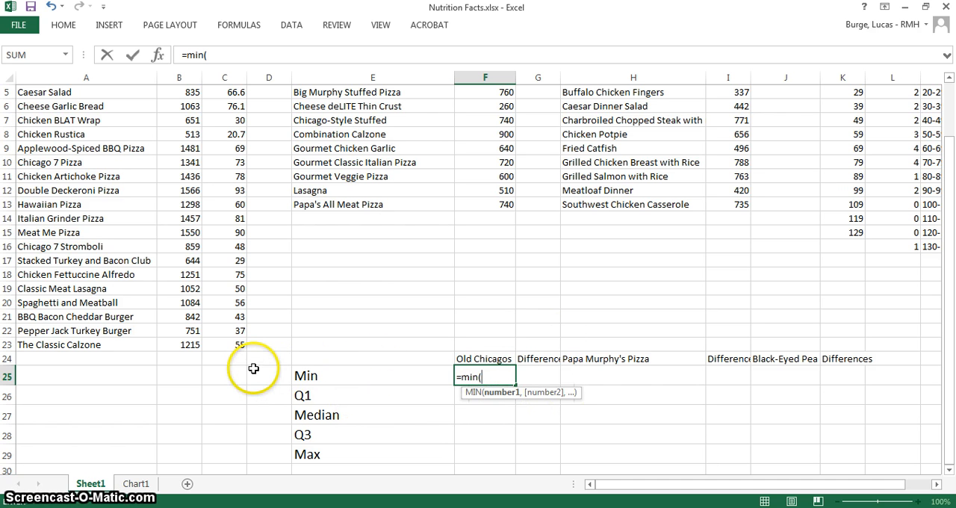
drag(188, 345, 171, 124)
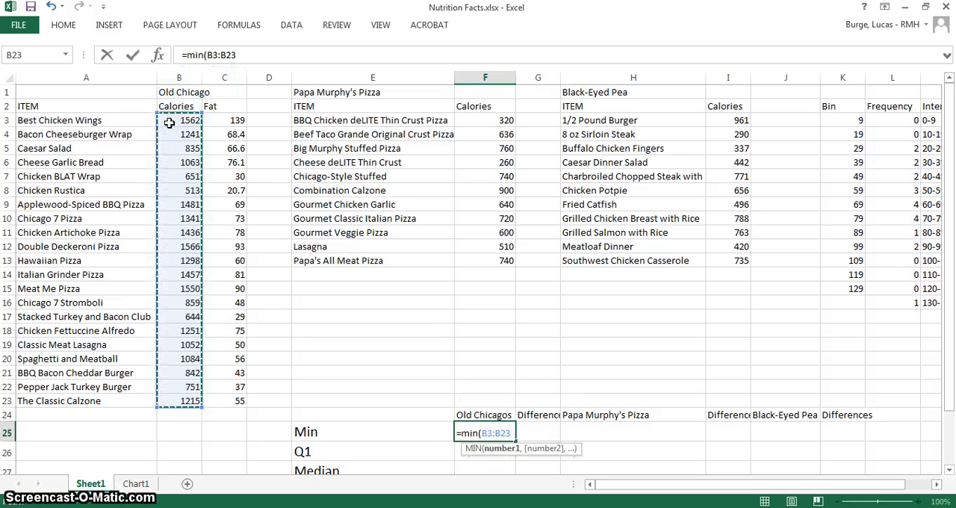
text())
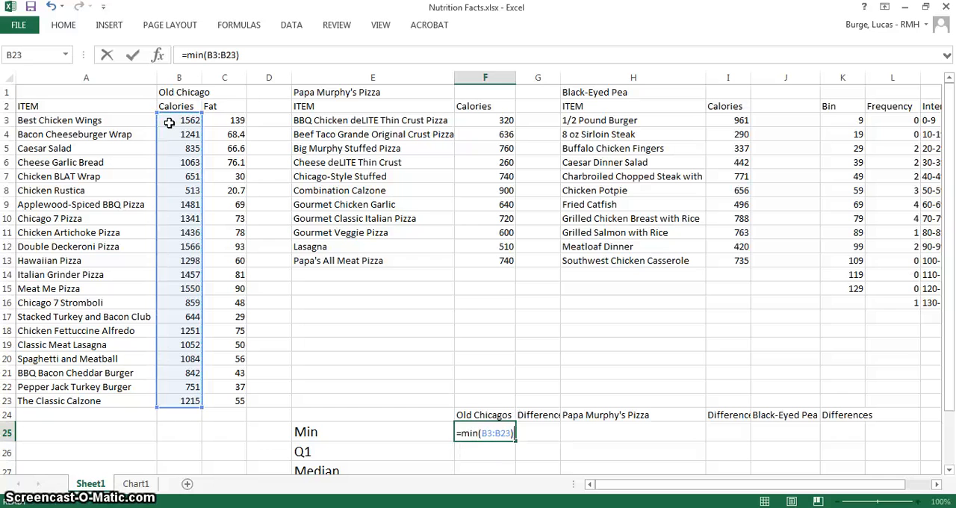
key(Return)
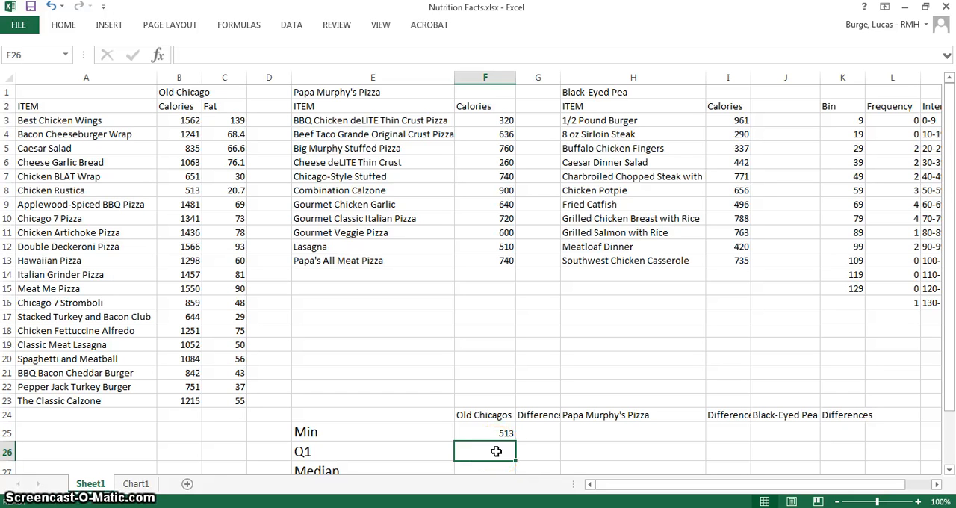
Calculate the first quartile of Old Chicago's calories in F26 with the formula =quartile(B3:B23,1)
text(=)
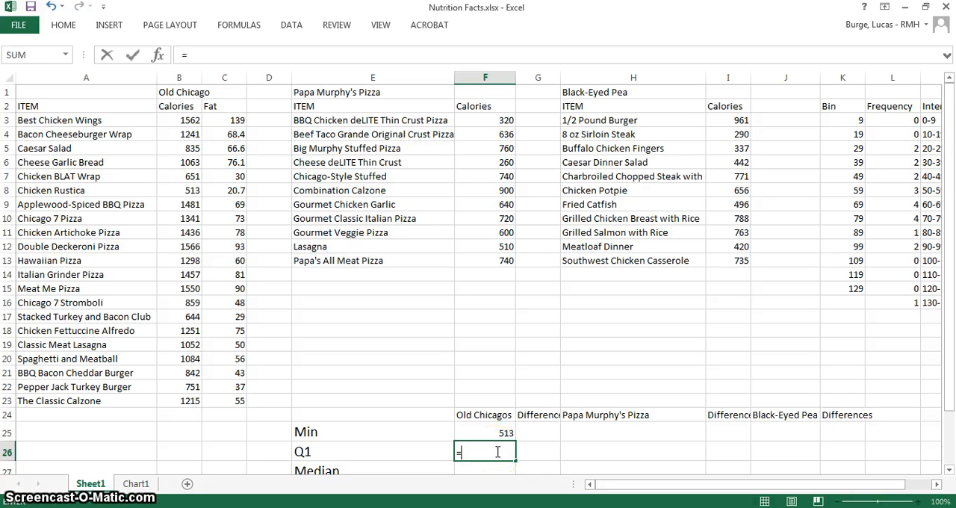
text(quartile)
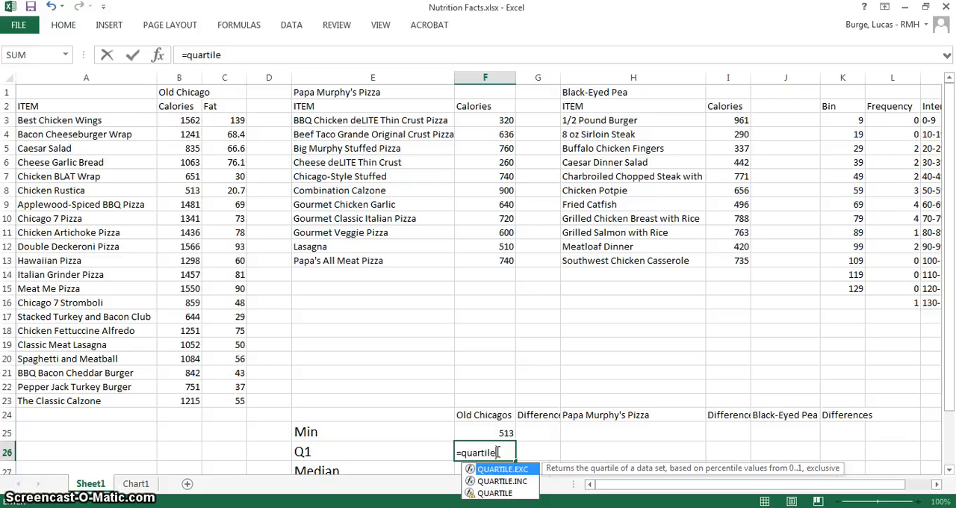
text(()
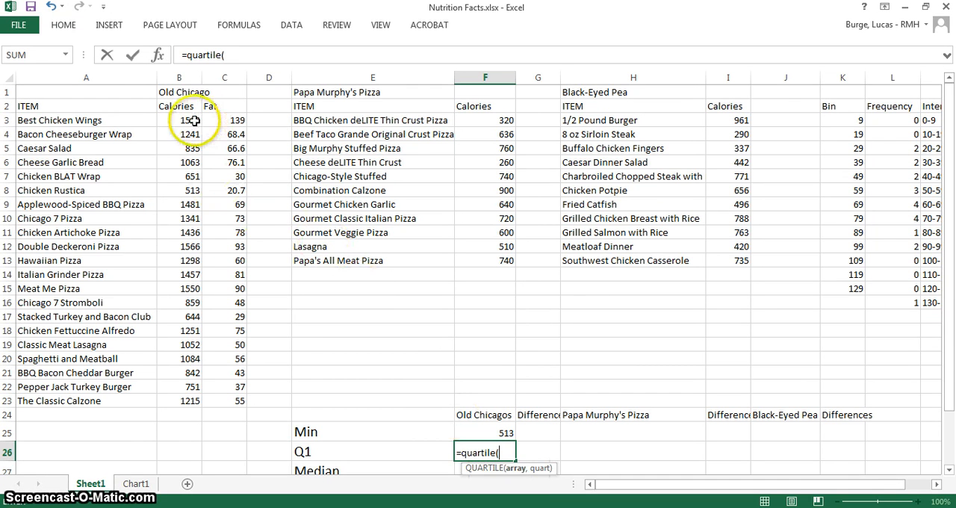
drag(191, 120, 179, 392)
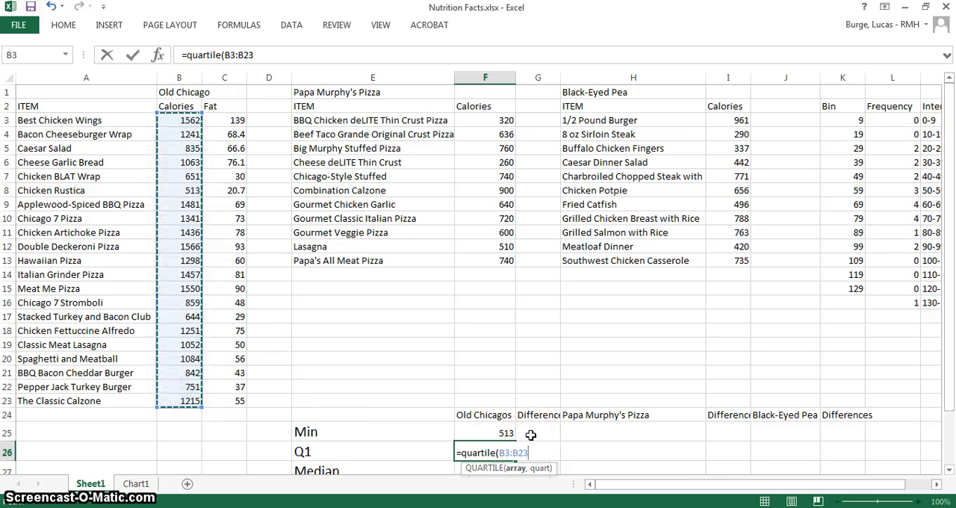
text(<)
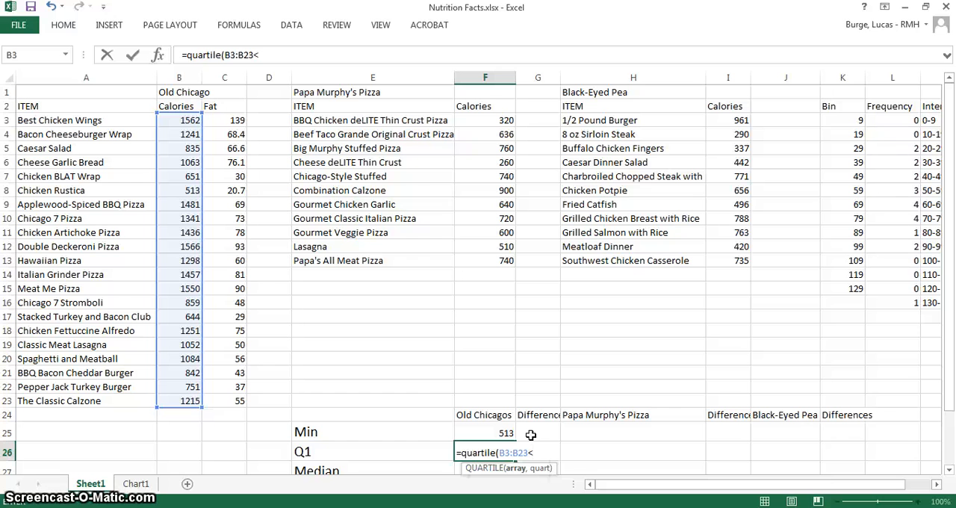
key(BackSpace)
text(,)
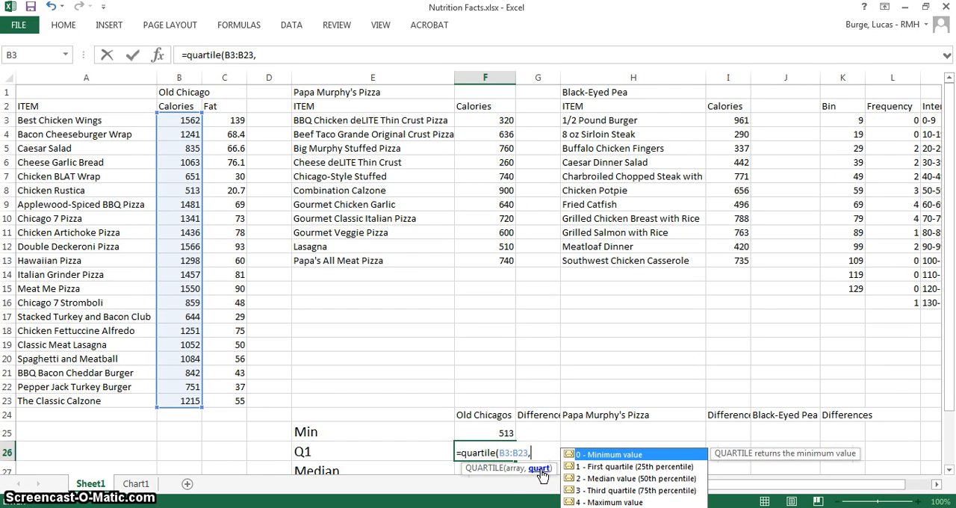
text(1)
text())
key(Return)
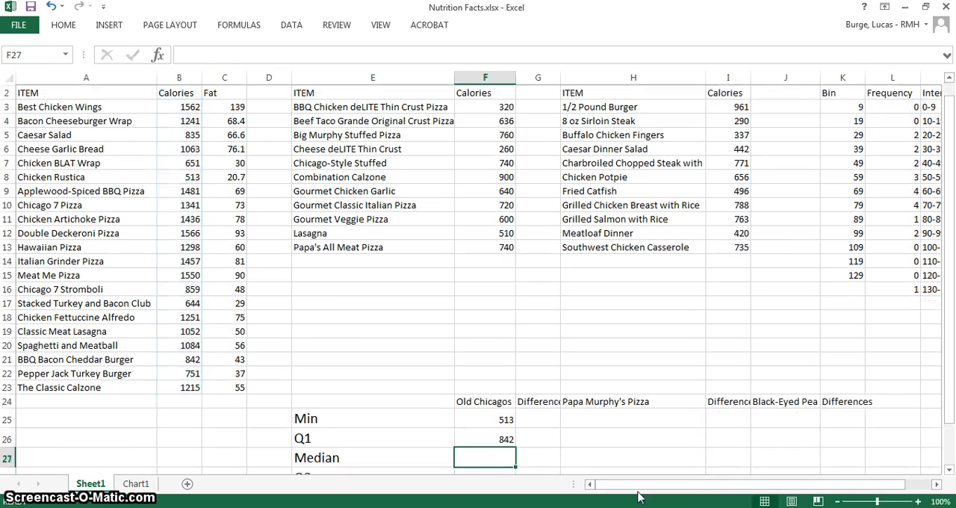
Calculate the median of Old Chicago's calories in F27 using the MEDIAN function on B3:B23
text(=)
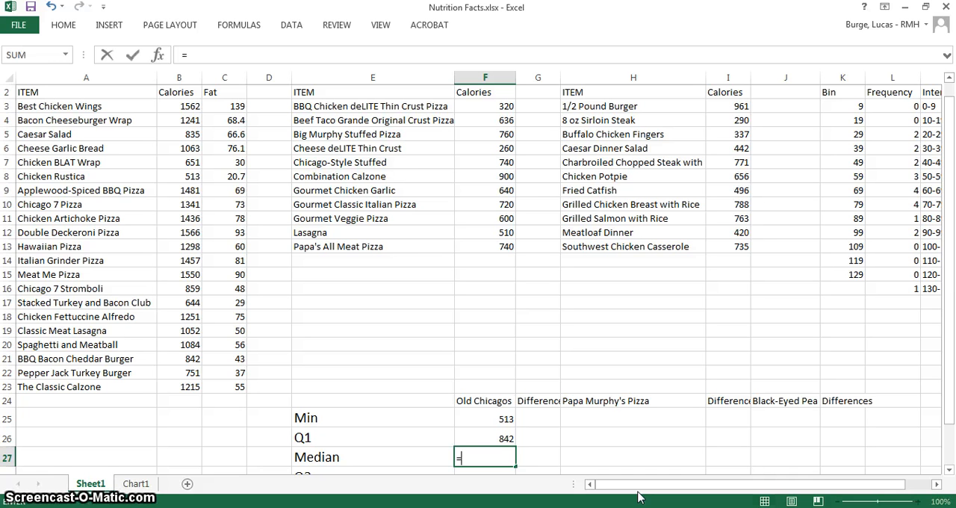
text(medi)
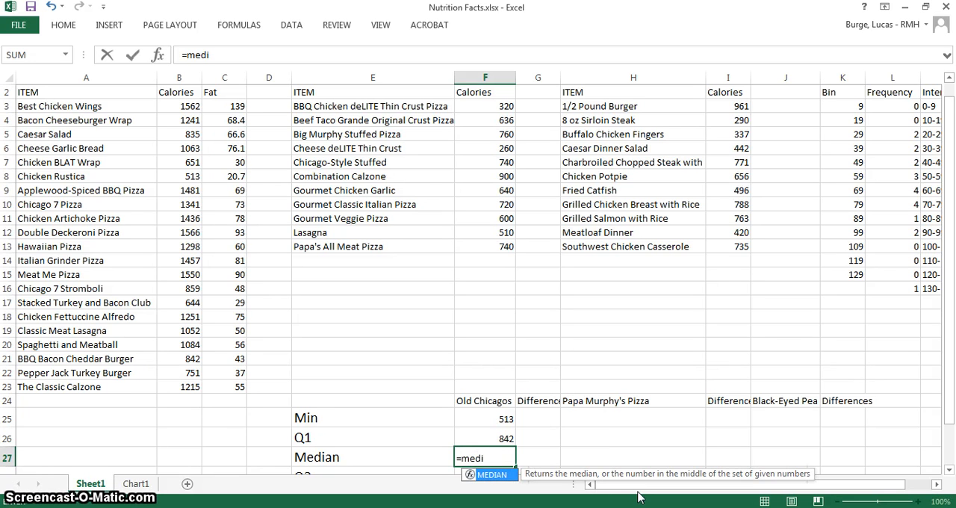
double_click(491, 475)
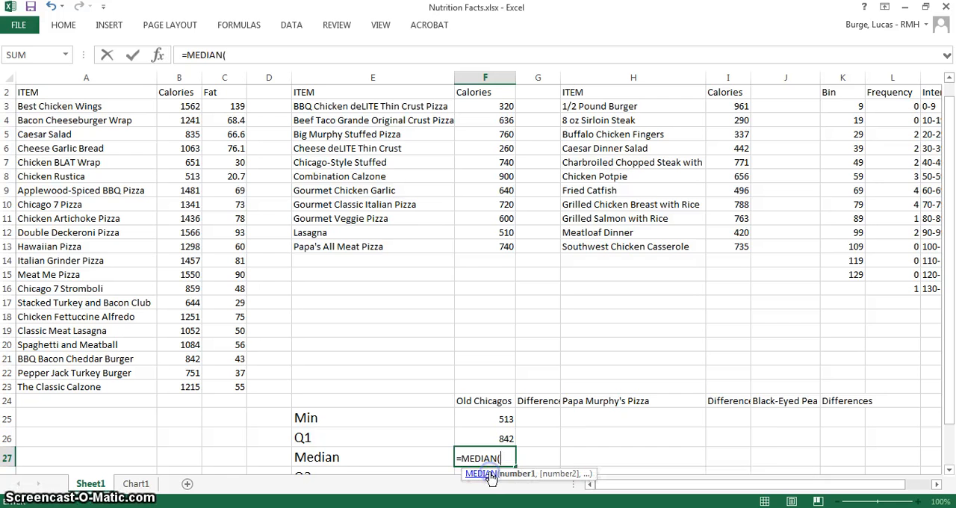
drag(192, 387, 178, 118)
key(Return)
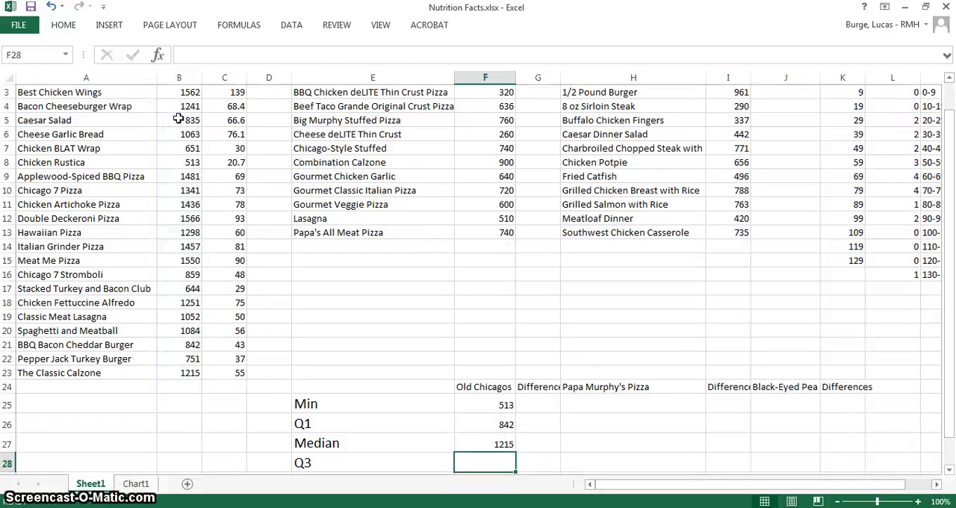
Calculate the third quartile of Old Chicago's calories in F28 with the formula =quartile(B3:B23,3)
text(=)
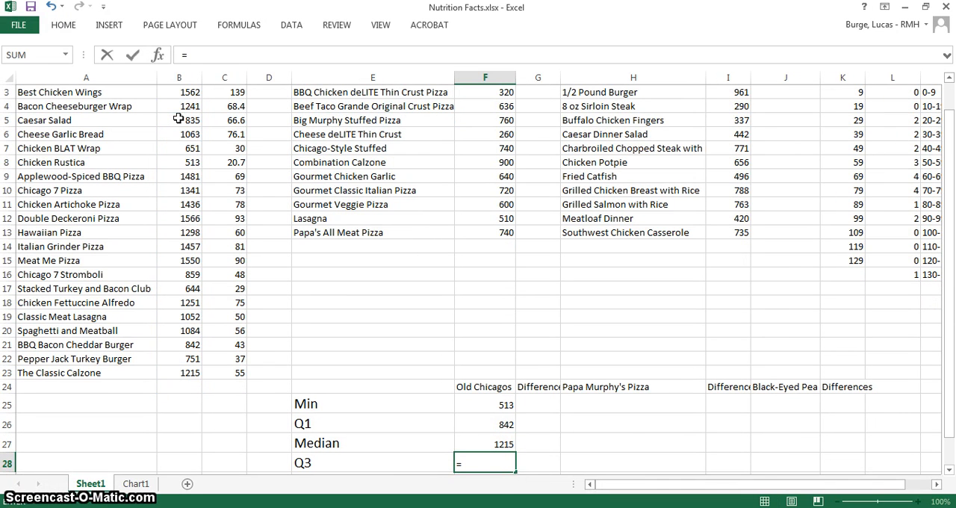
text(quartil)
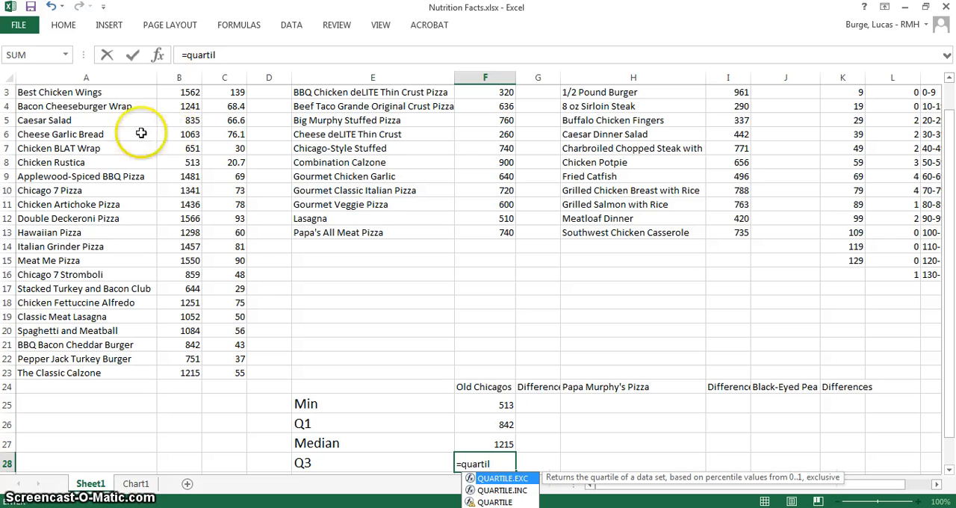
text(e)
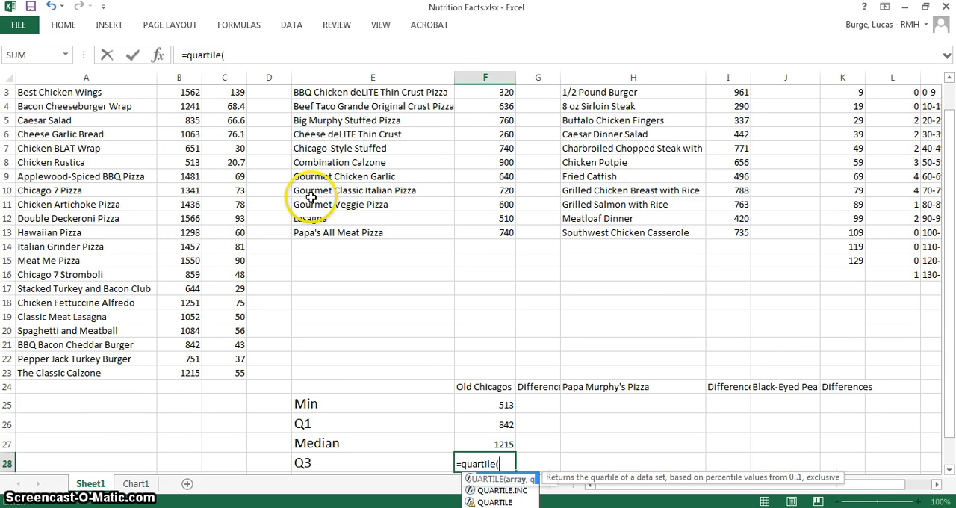
text(()
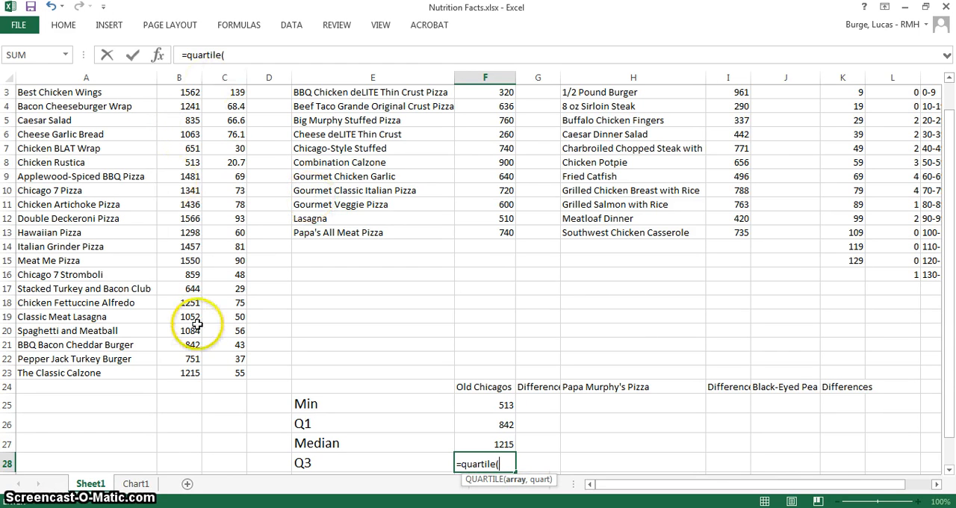
drag(186, 371, 166, 118)
text(,)
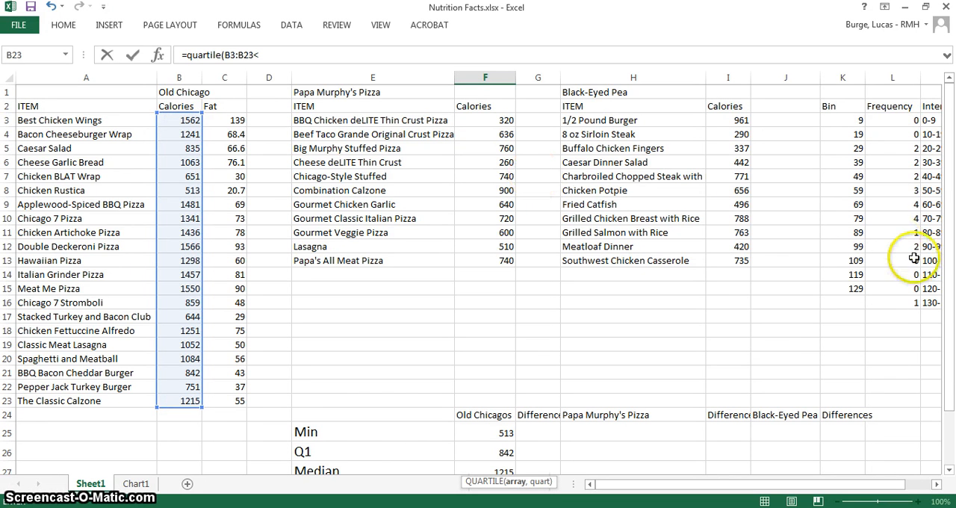
drag(945, 258, 945, 343)
click(266, 54)
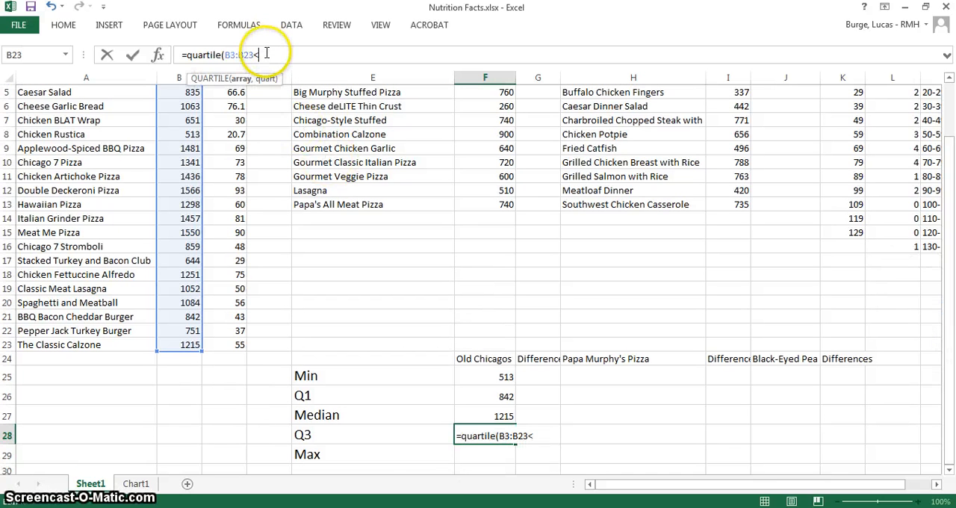
text(,)
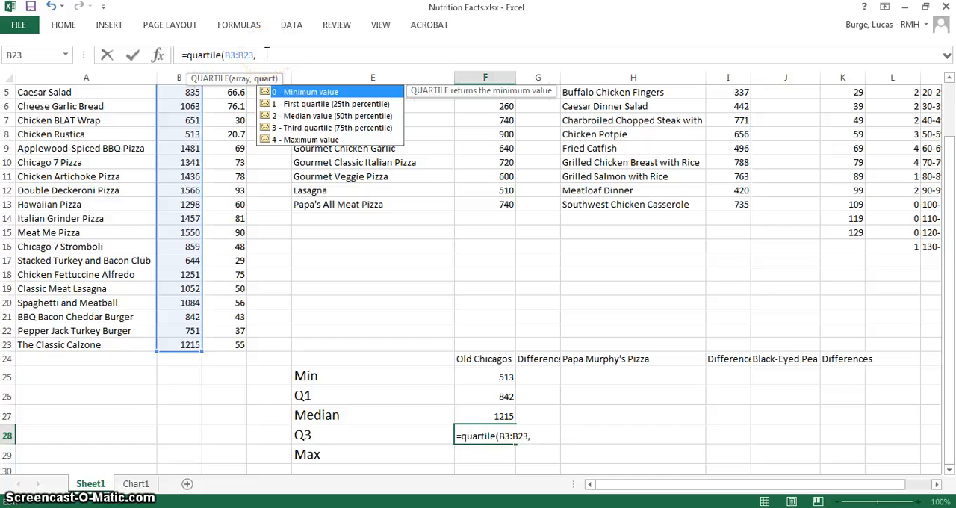
text(3)
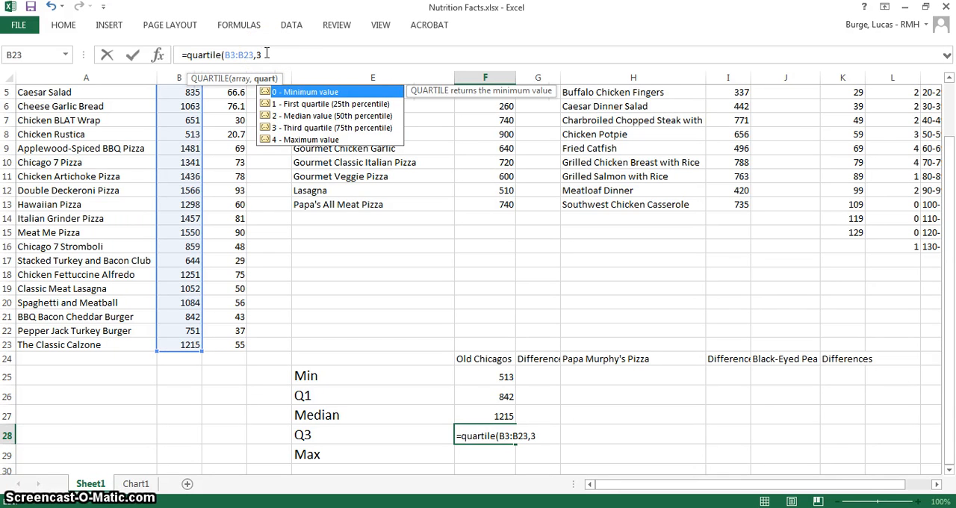
text())
key(Return)
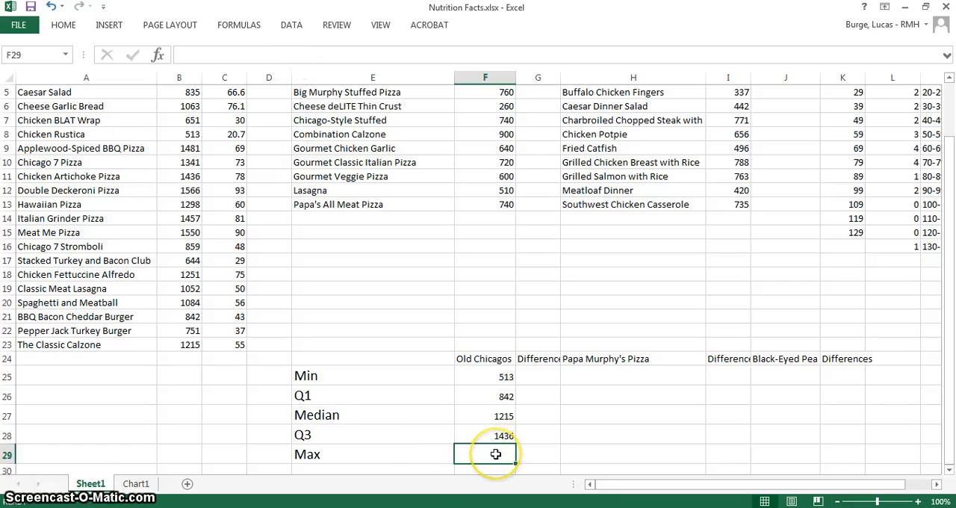
Calculate the maximum of Old Chicago's calories in F29 with the formula =max(B3:B23)
text(=max)
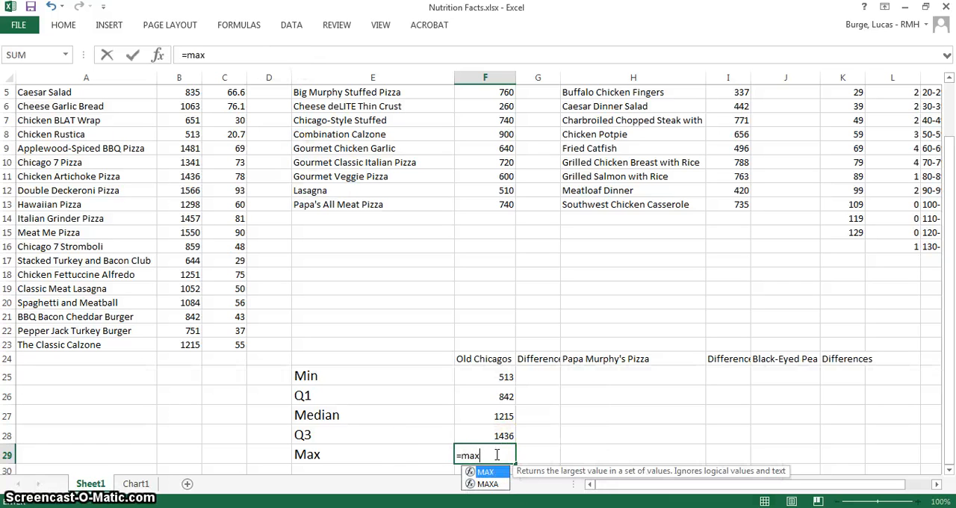
text(()
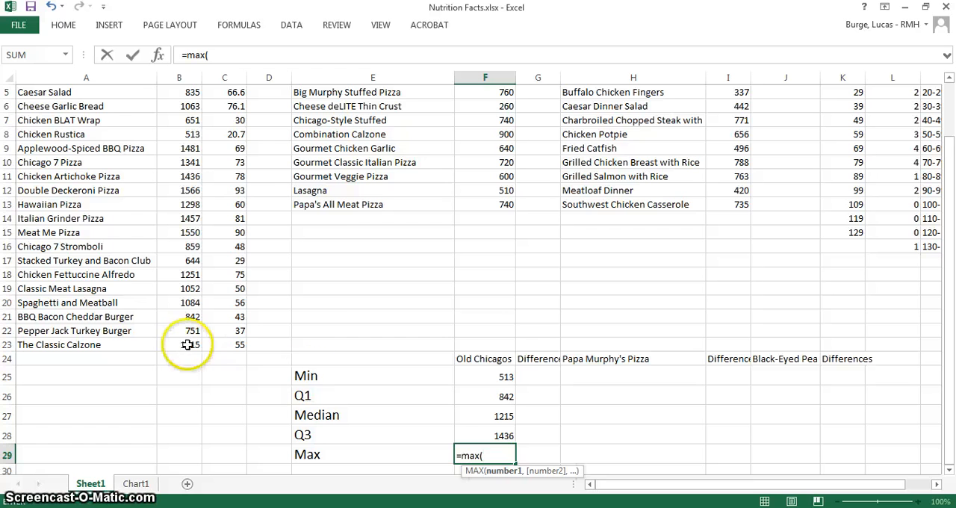
drag(183, 345, 178, 116)
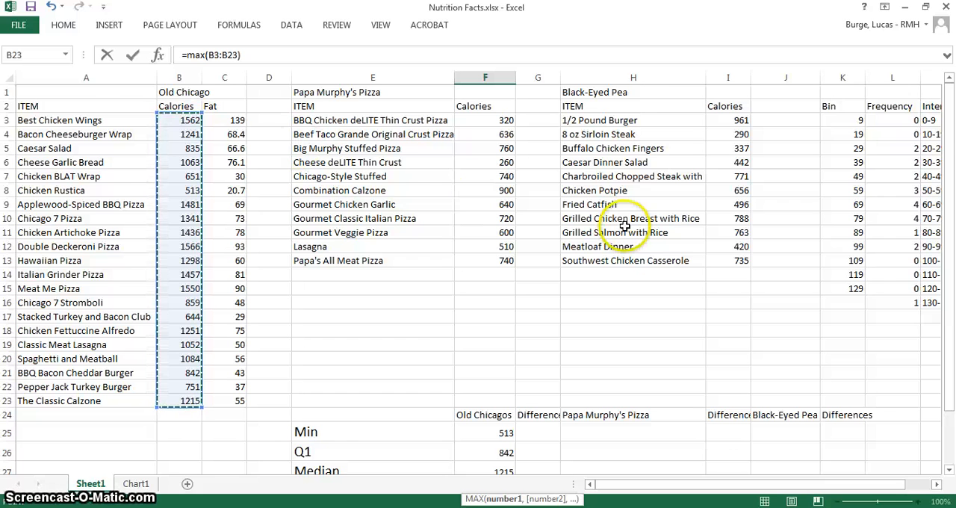
key(Return)
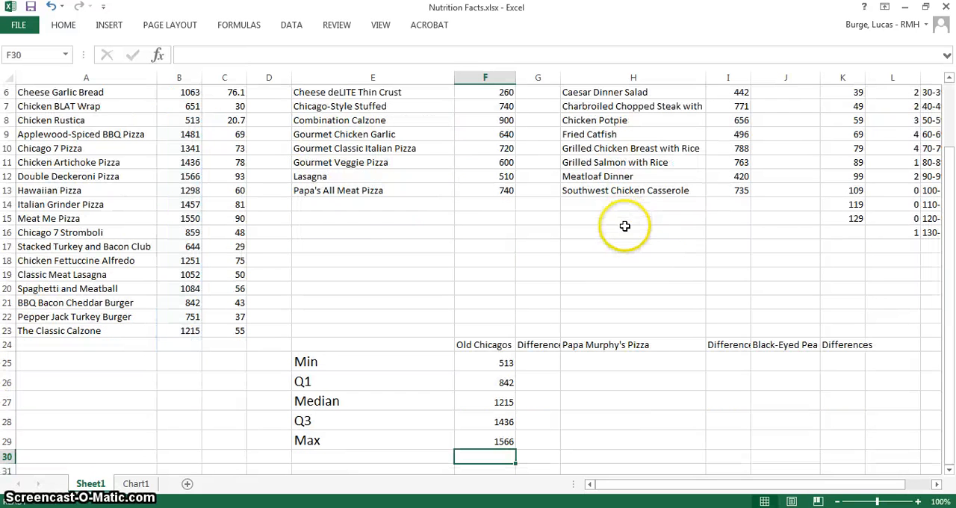
Fill the Min row of Old Chicago's Differences column, G25, with the formula =F25
click(949, 292)
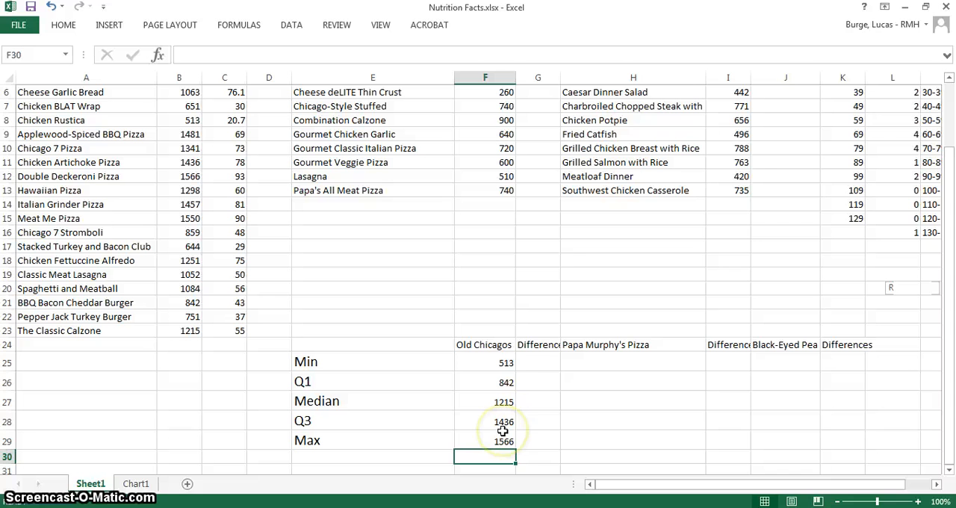
click(538, 366)
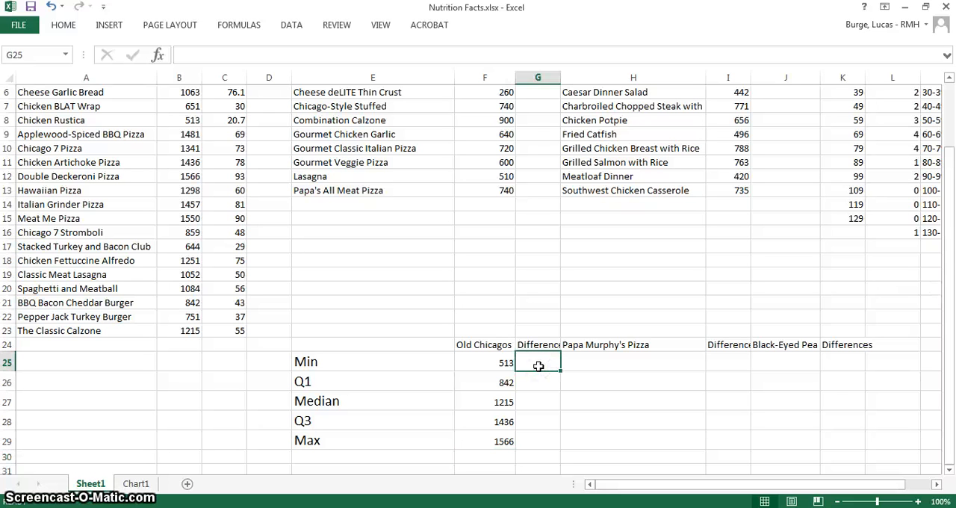
text(=)
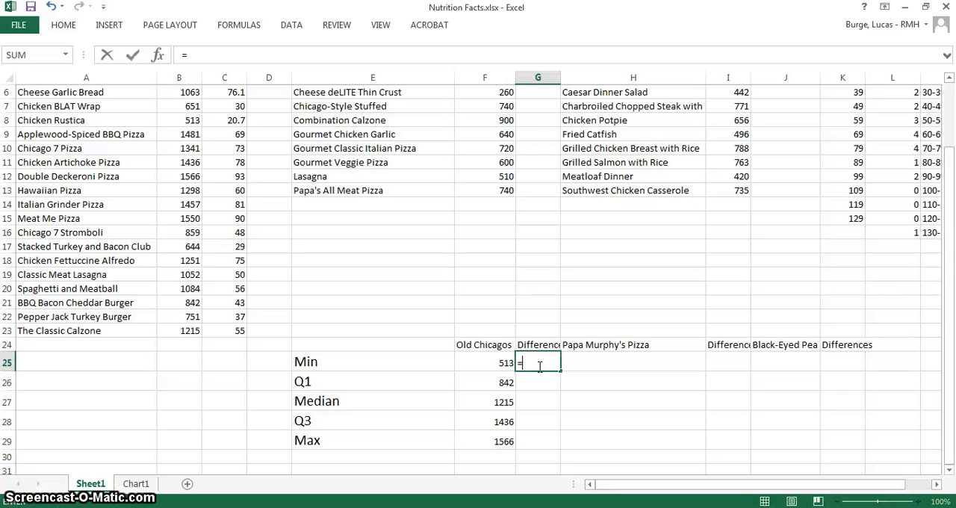
click(496, 362)
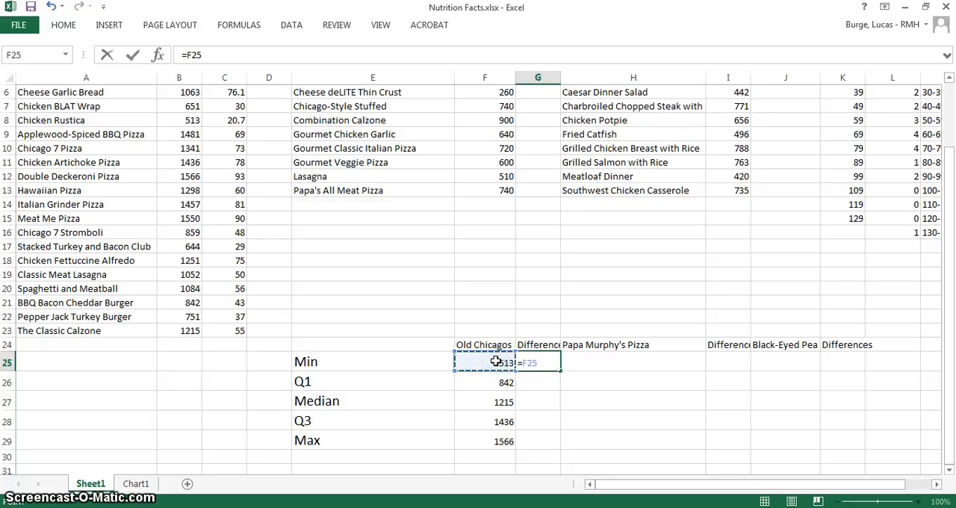
key(Return)
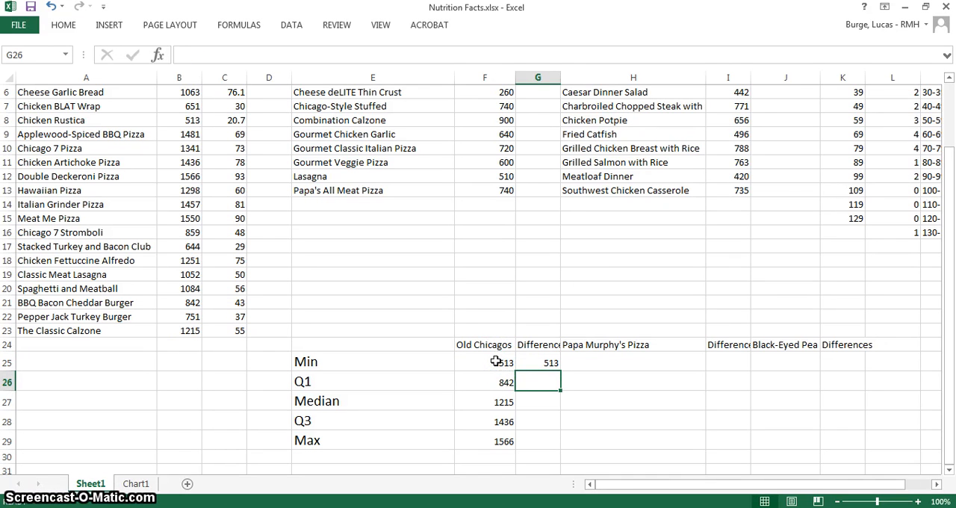
click(543, 359)
text(=)
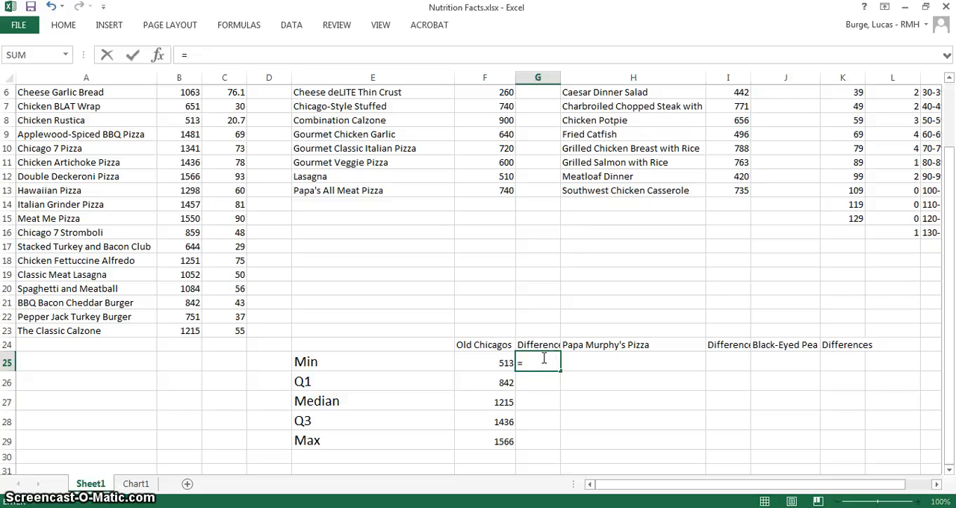
click(493, 364)
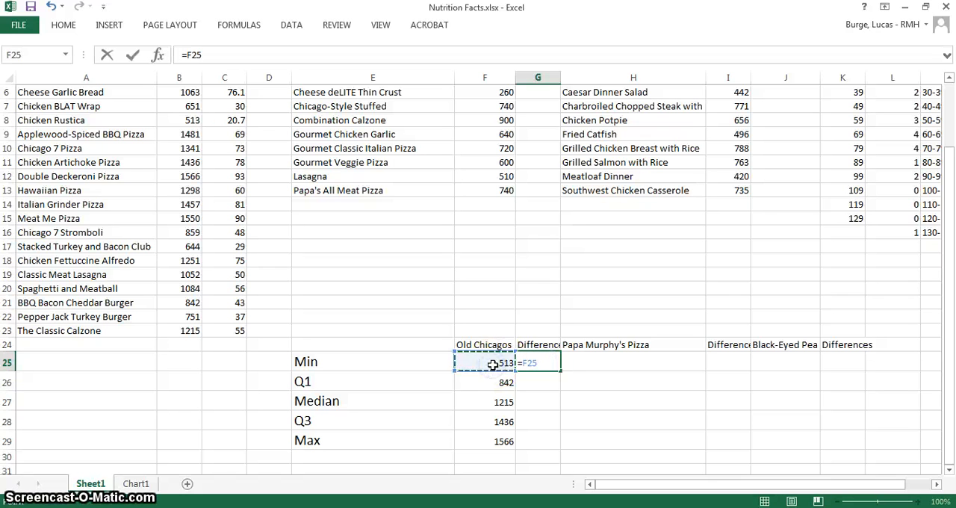
key(Return)
Calculate the difference between Old Chicago's Q1 and minimum in G26 with the formula =F26-F25
text(=)
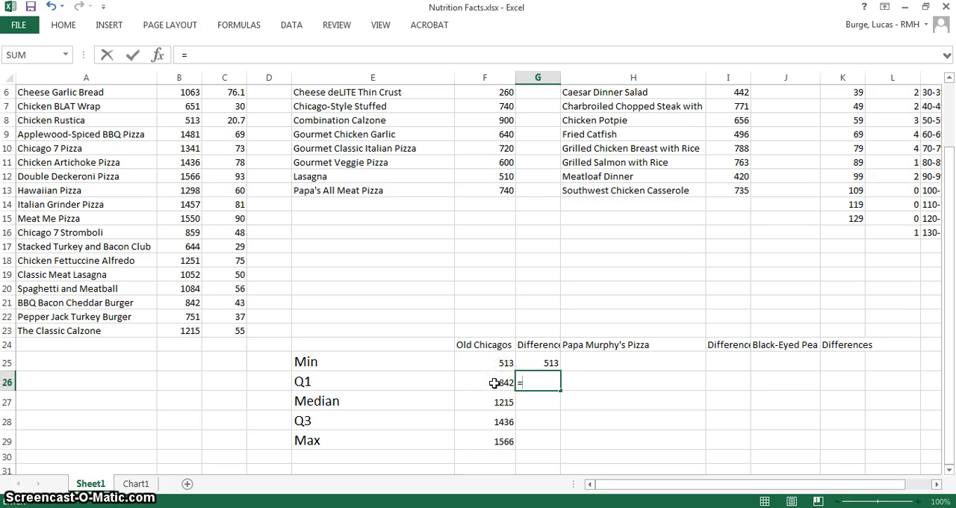
click(494, 382)
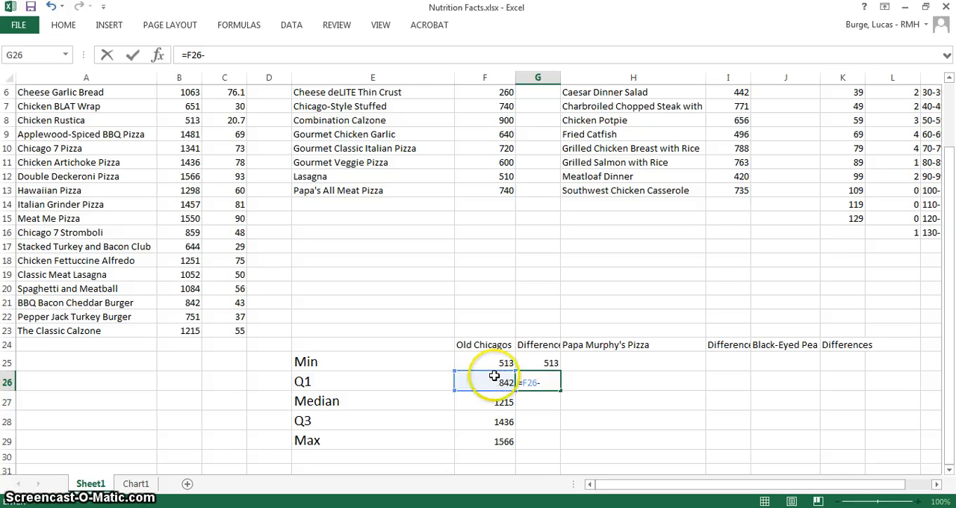
click(494, 361)
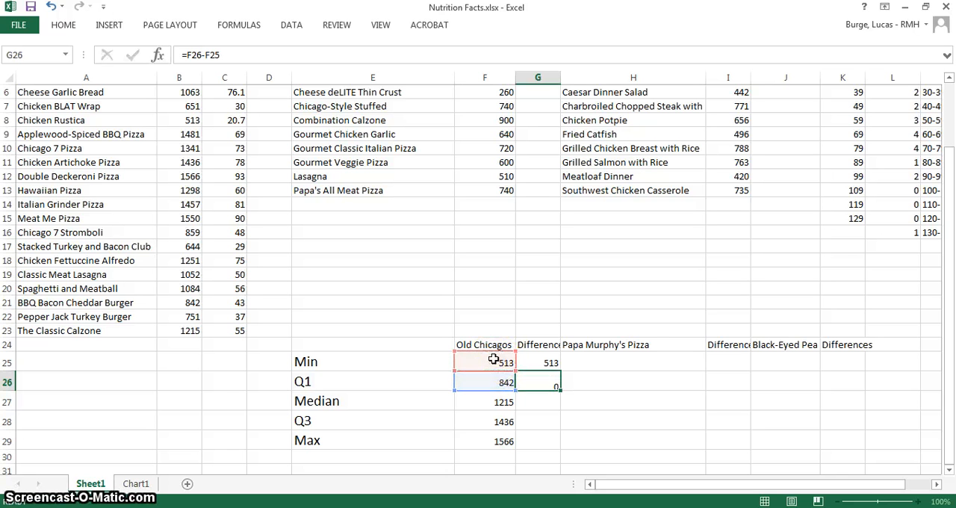
key(Return)
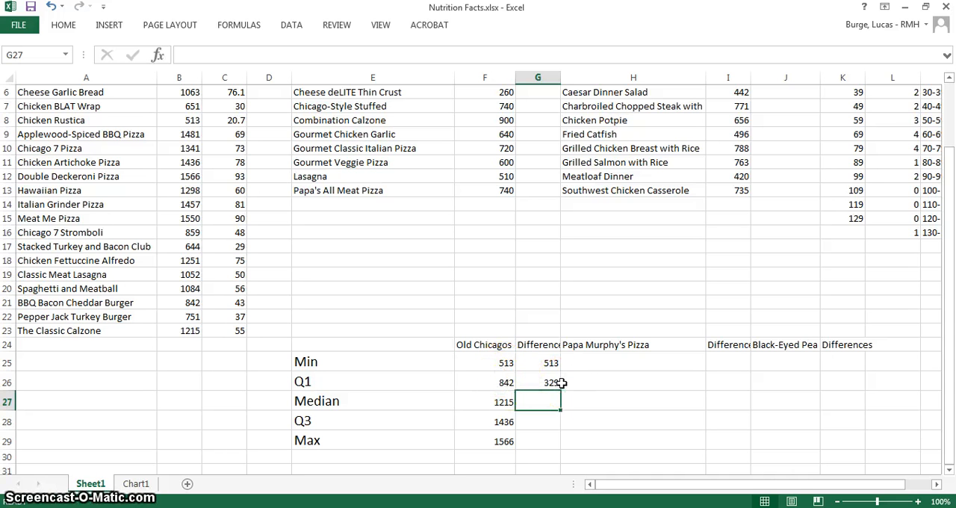
Calculate the difference between Old Chicago's median and Q1 in G27 with the formula =F27-F26
text(=)
click(501, 402)
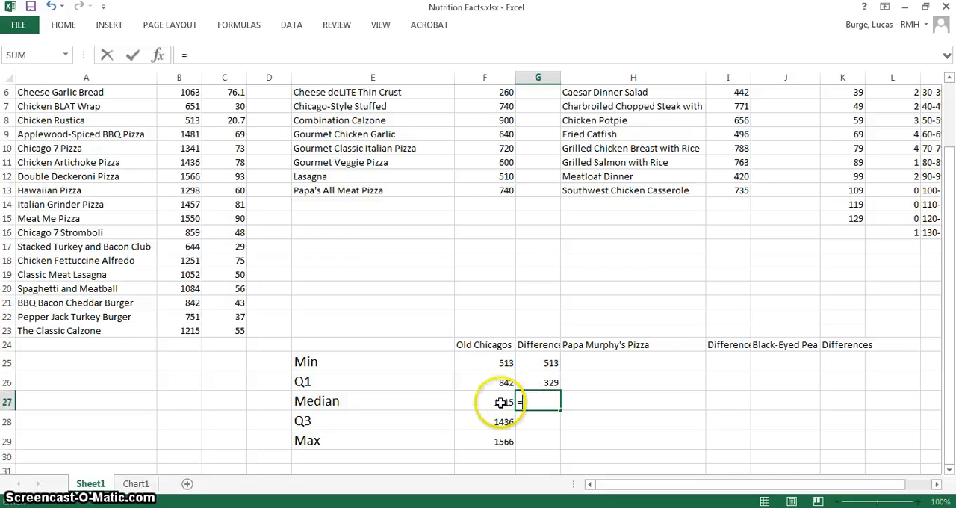
click(500, 403)
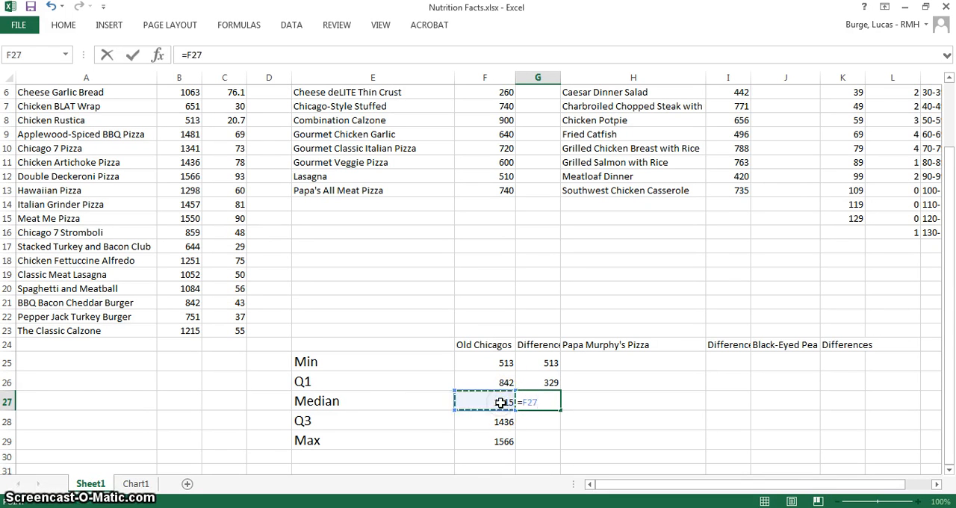
text(-)
click(499, 382)
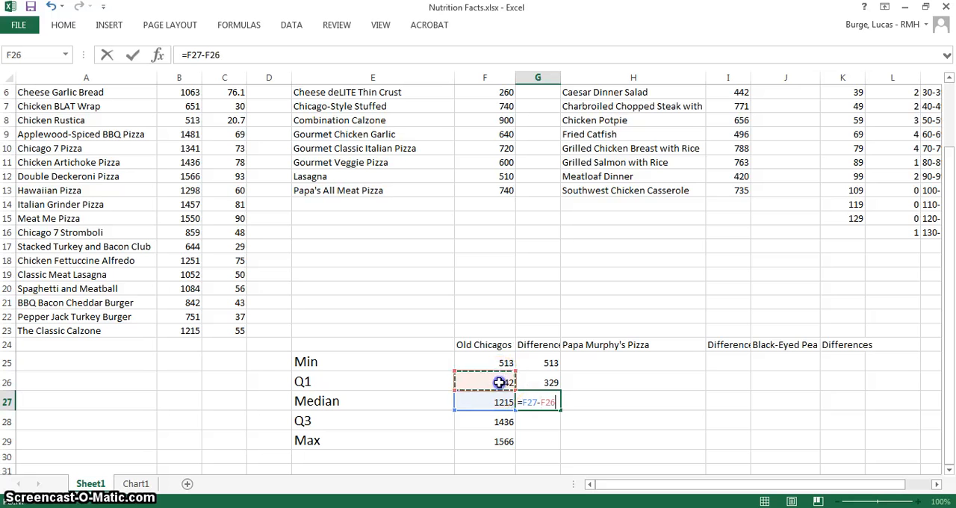
key(Return)
Calculate the difference between Old Chicago's Q3 and median in G28 with the formula =F28-F27
click(535, 416)
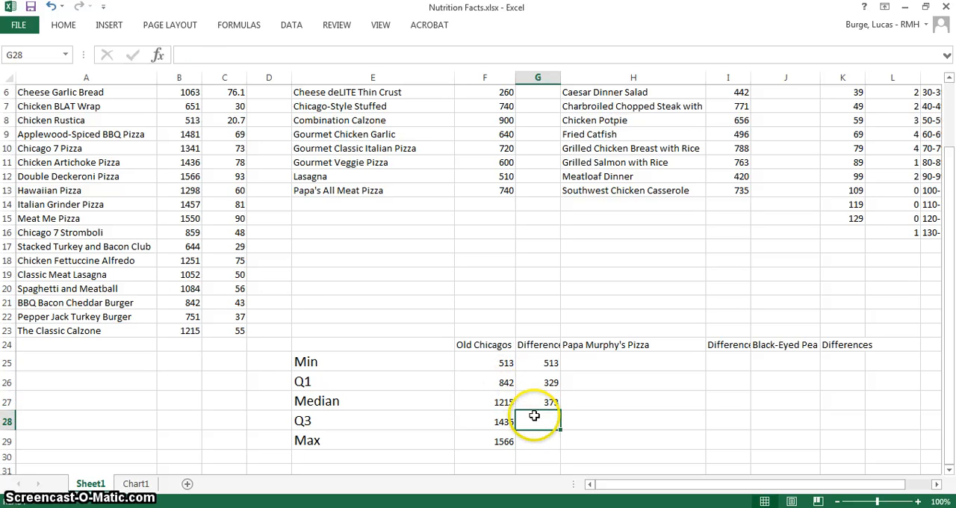
text(=)
click(503, 422)
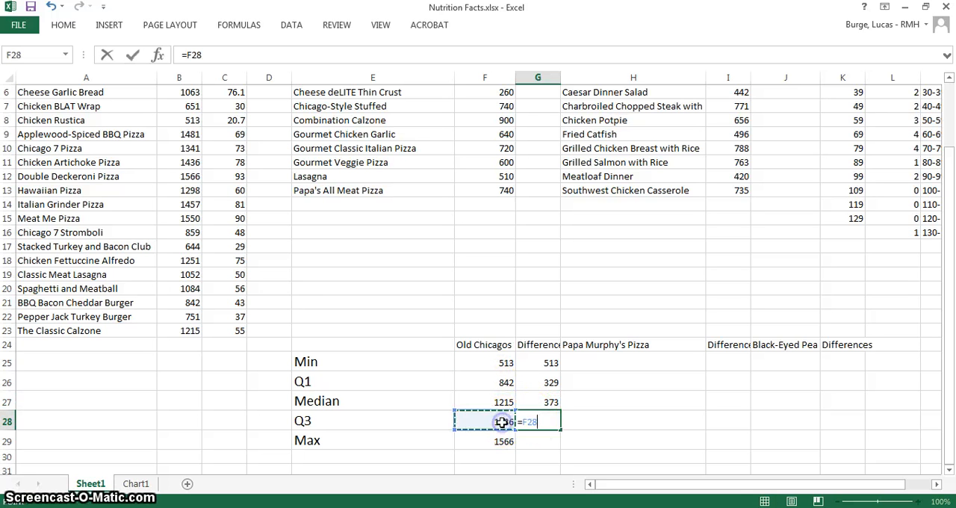
text(-)
click(499, 401)
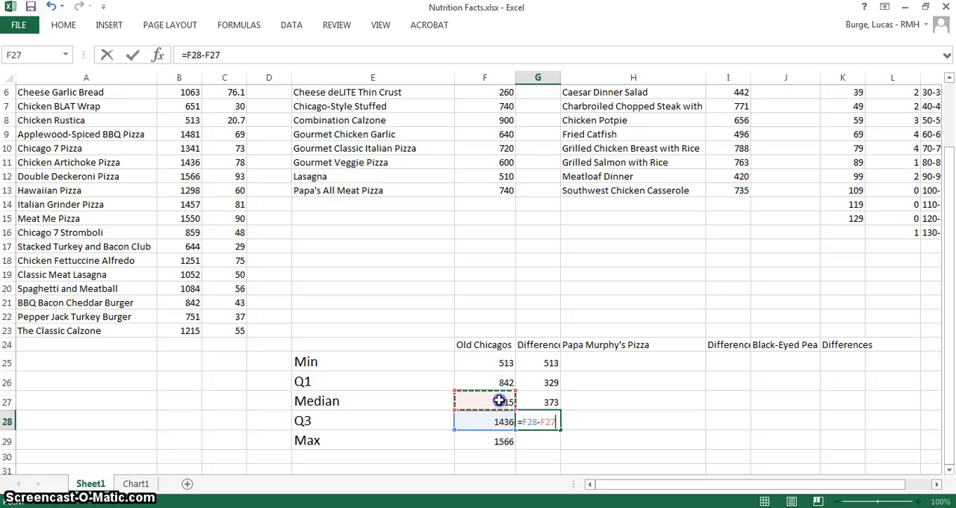
key(Return)
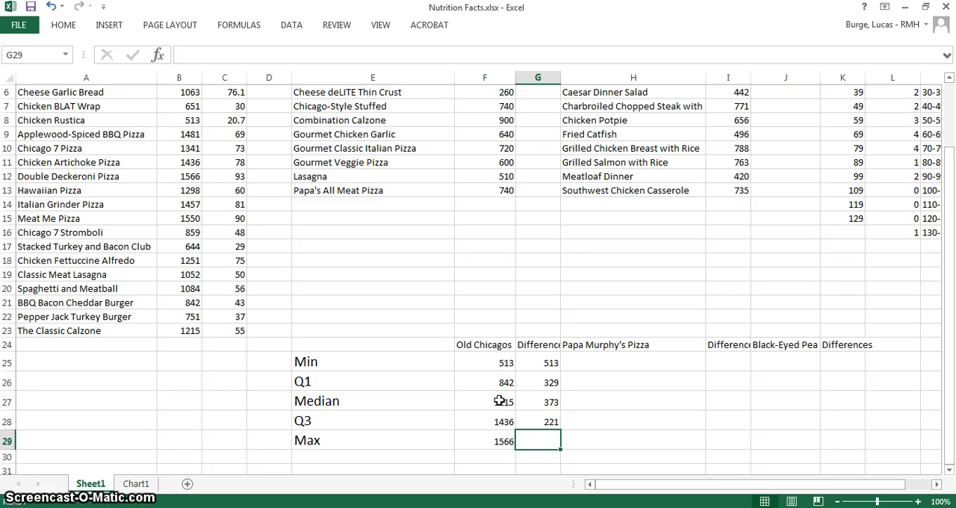
Calculate the difference between Old Chicago's maximum and Q3 in G29 with the formula =F29-F28
text(=)
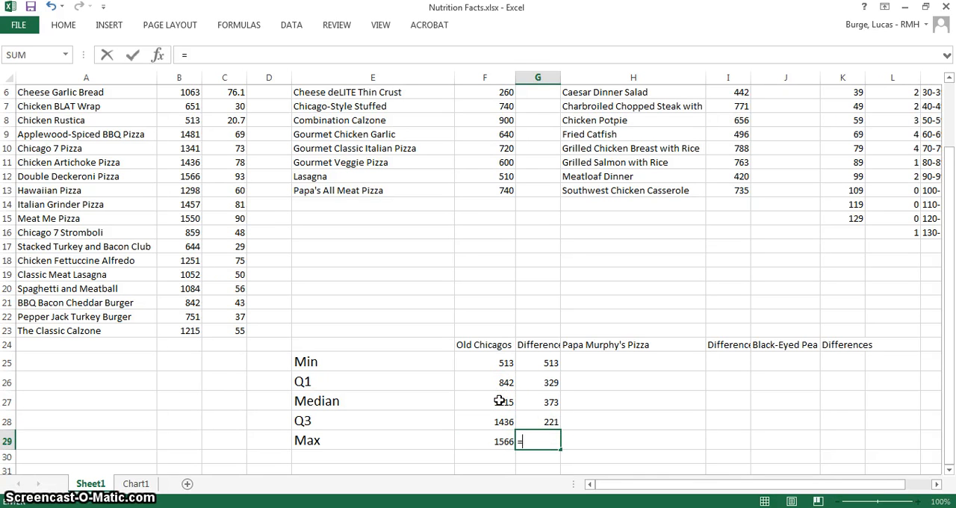
click(501, 441)
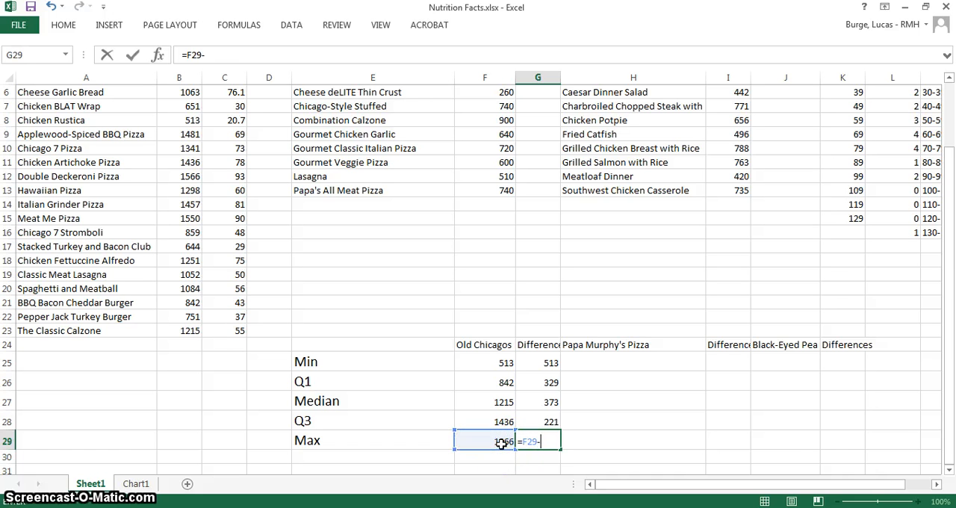
text(-)
click(494, 423)
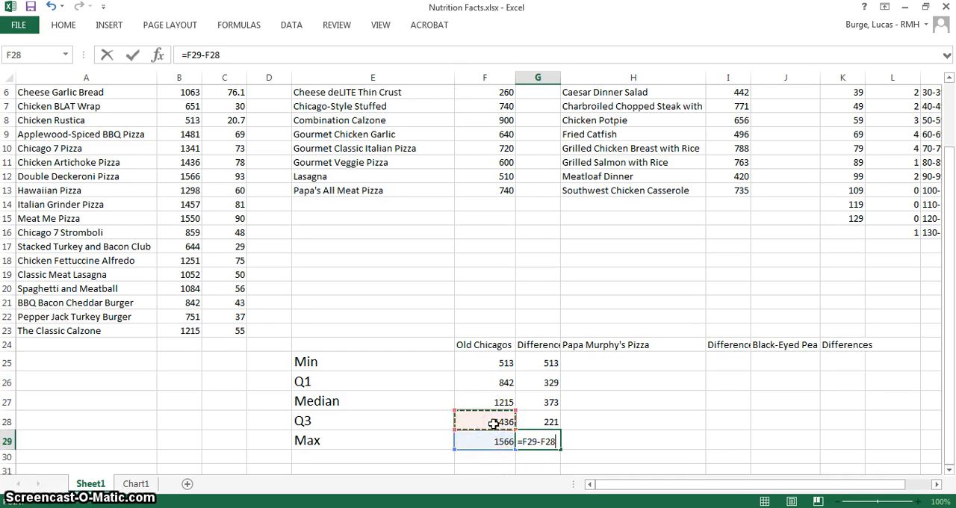
key(Return)
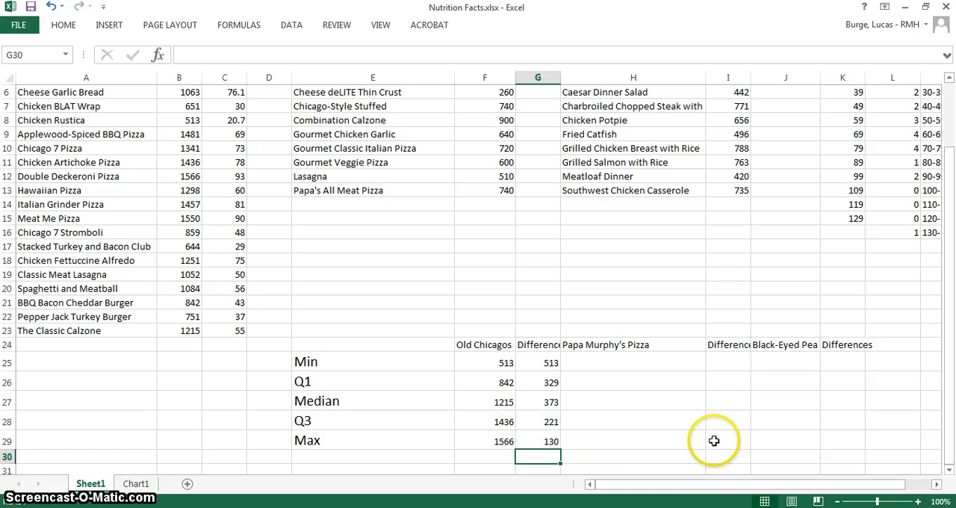
Review the Papa Murphy's Pizza summary and differences in H25:I29 and the Black-Eyed Pea summary in J25:J29
drag(705, 484, 724, 484)
mouse_move(952, 376)
mouse_down()
mouse_move(951, 304)
mouse_move(949, 390)
mouse_up()
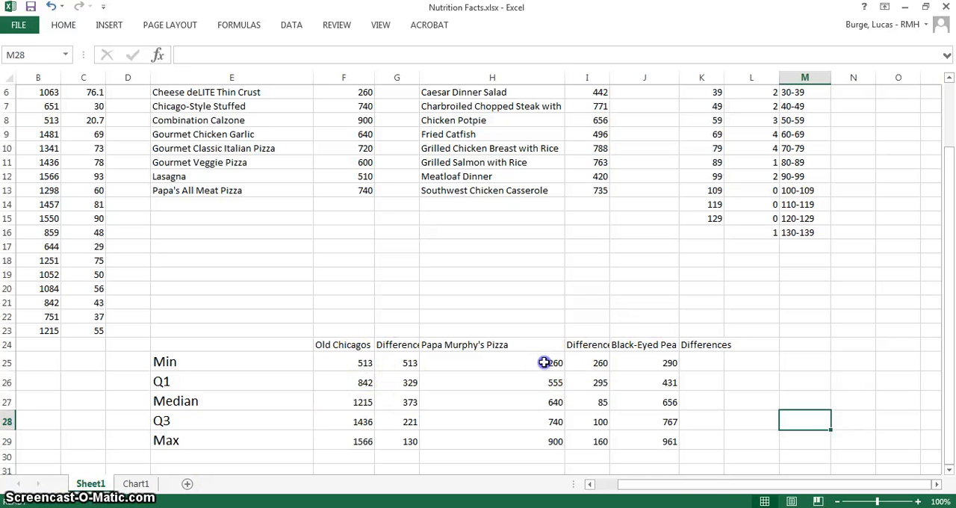
drag(551, 363, 532, 439)
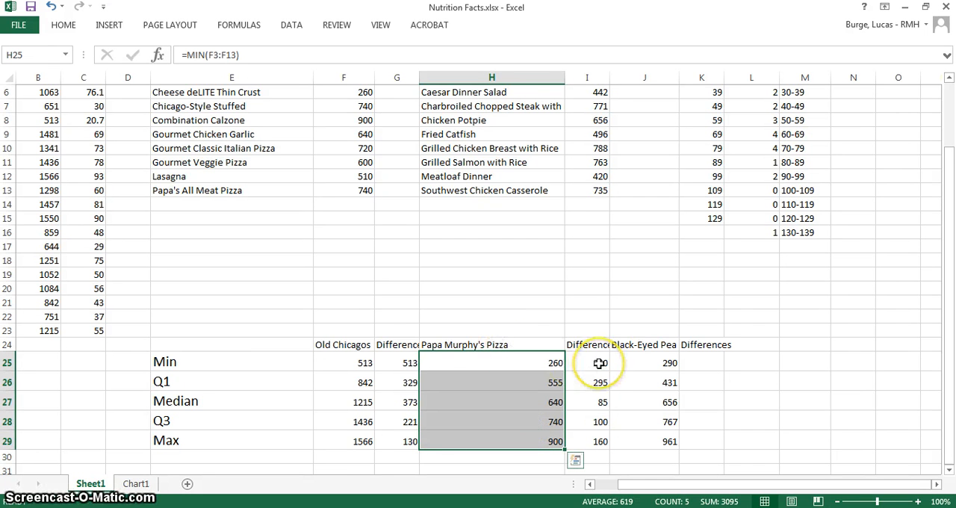
drag(600, 363, 595, 437)
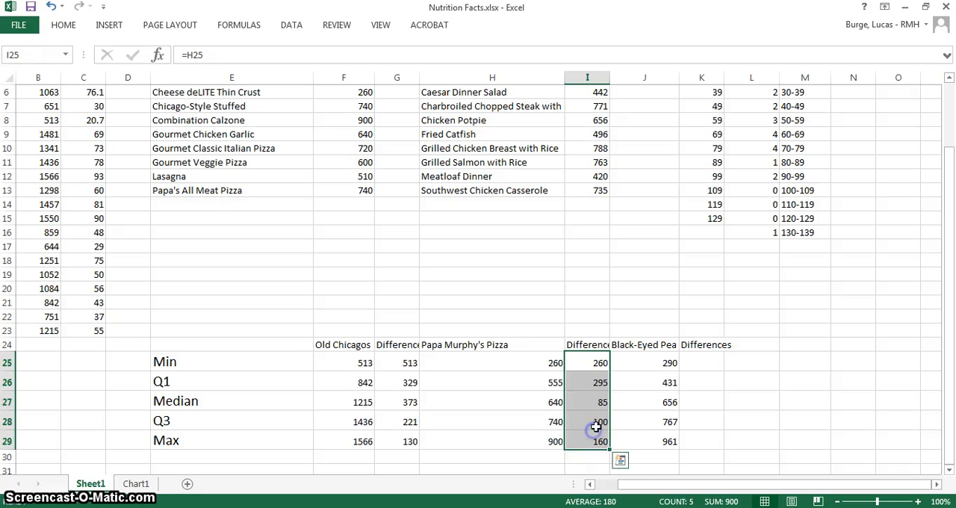
click(651, 363)
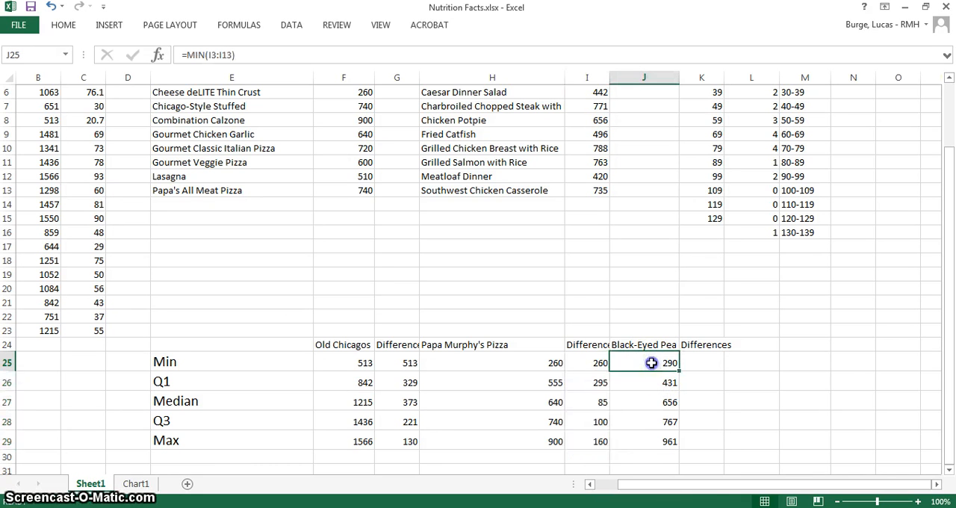
drag(652, 363, 644, 432)
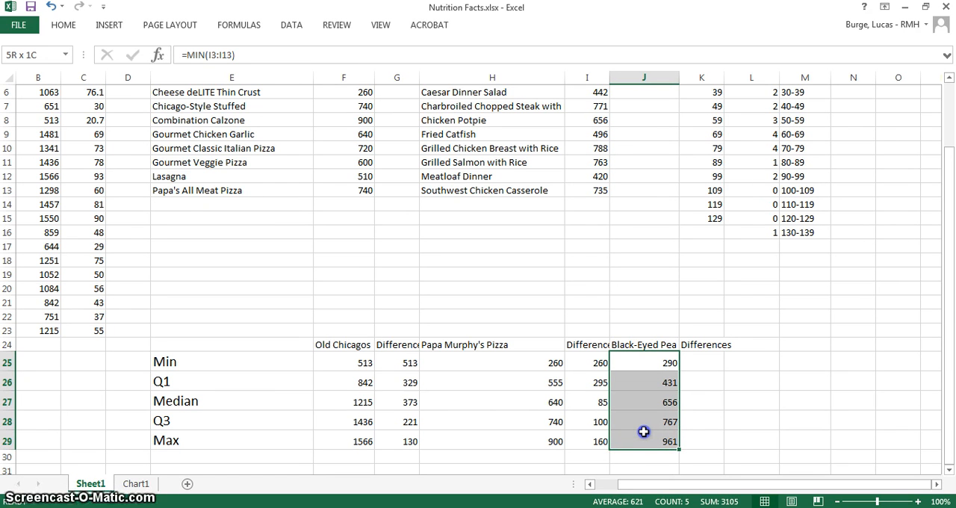
drag(644, 432, 644, 432)
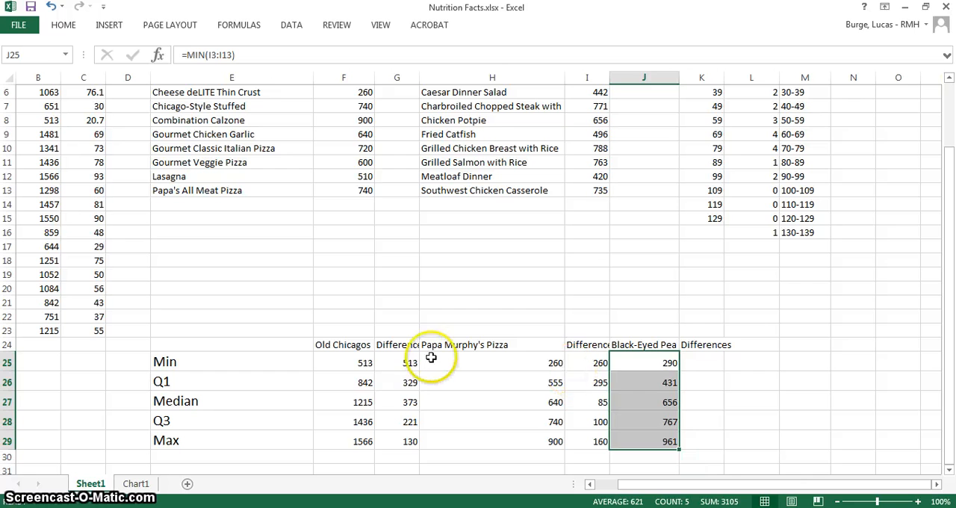
Copy the difference formulas from G25:G29 into K25:K29 for Black-Eyed Pea and check the formulas in K25 and K26
drag(409, 360, 409, 434)
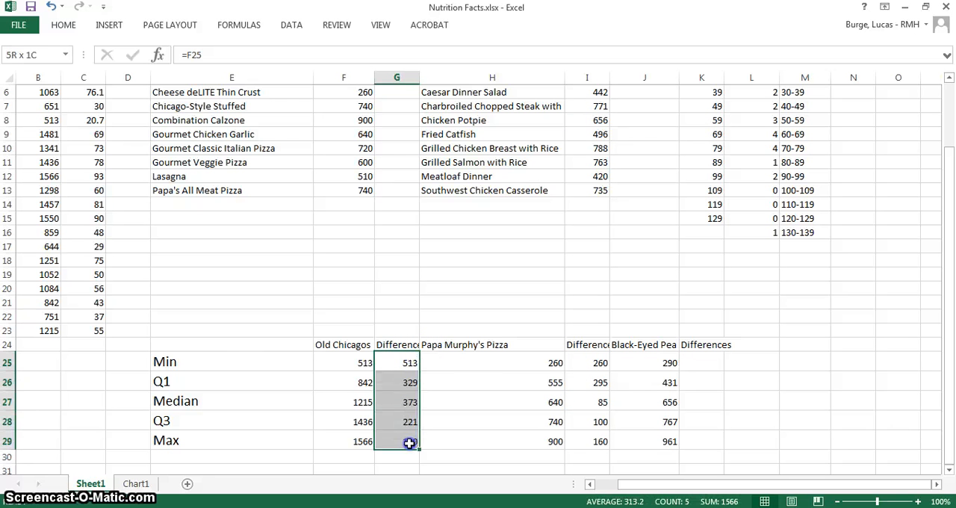
key(ctrl+c)
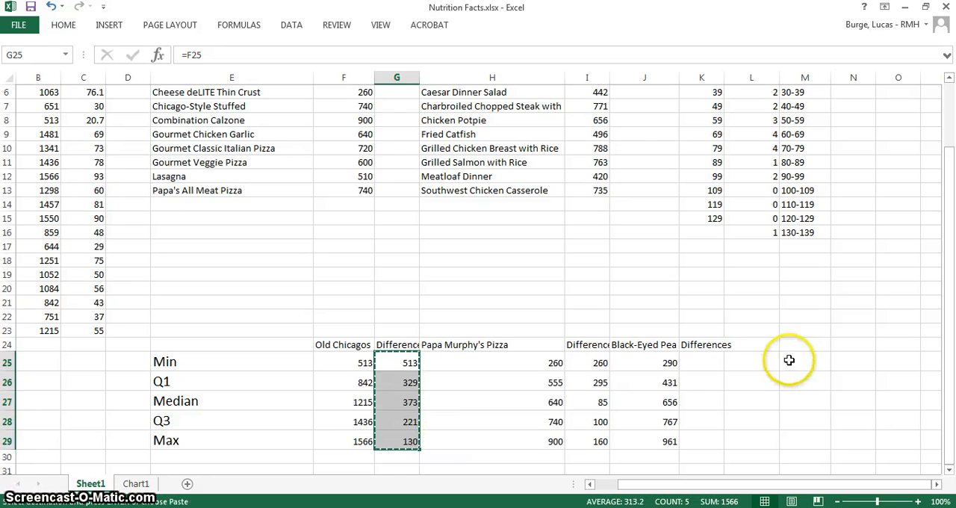
click(706, 364)
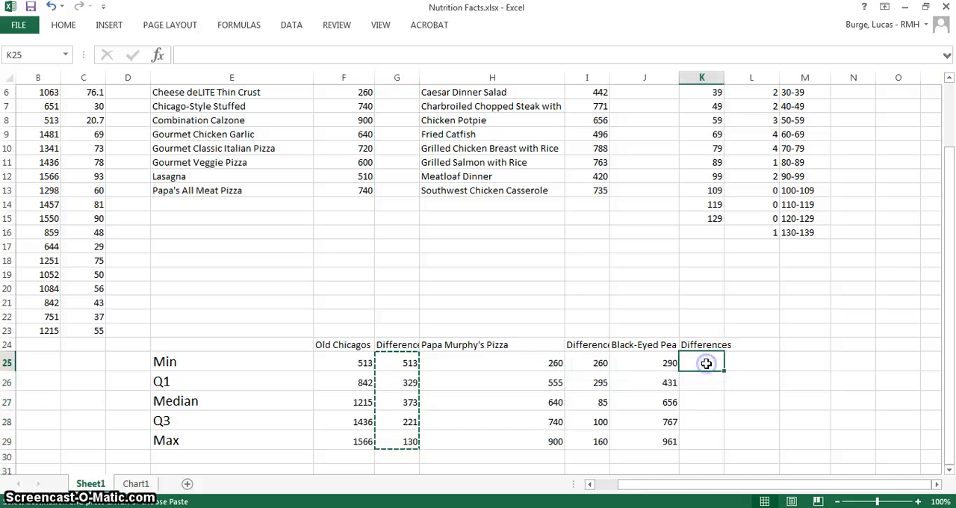
key(ctrl+v)
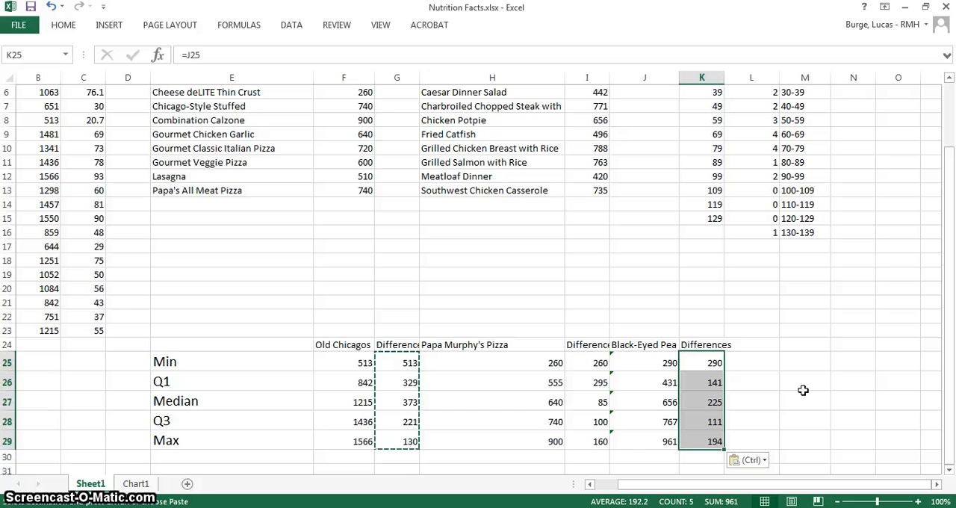
click(704, 364)
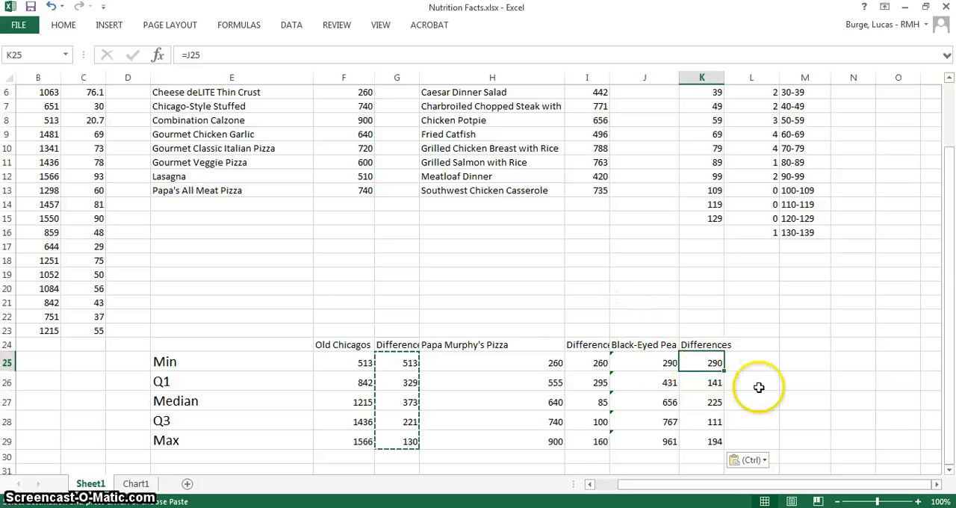
click(707, 383)
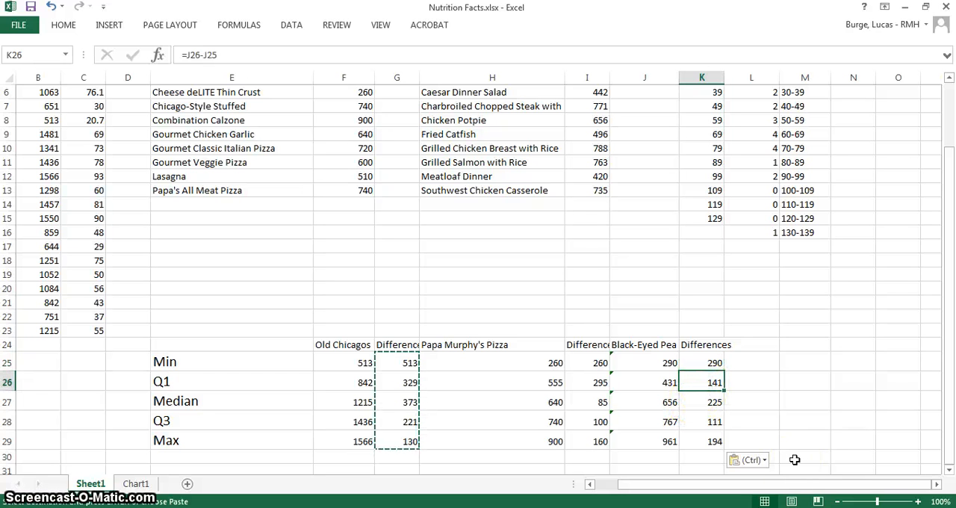
click(822, 354)
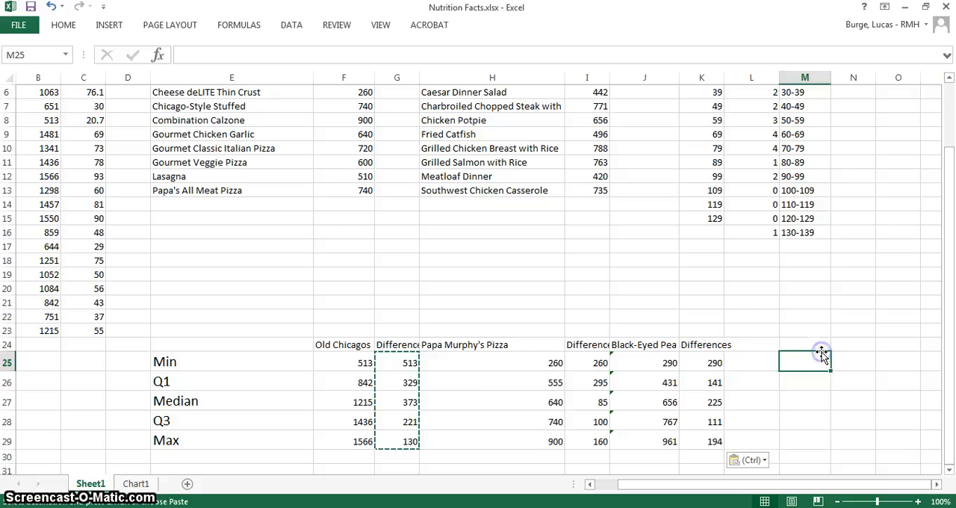
Insert a 2-D stacked column chart from the three difference ranges G25:G29, I25:I29 and K25:K29
click(403, 363)
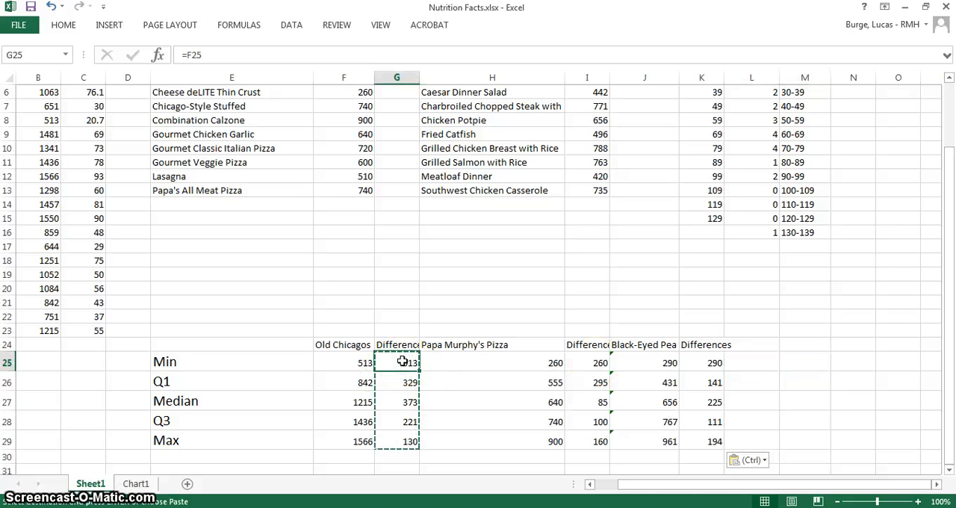
drag(402, 362, 400, 436)
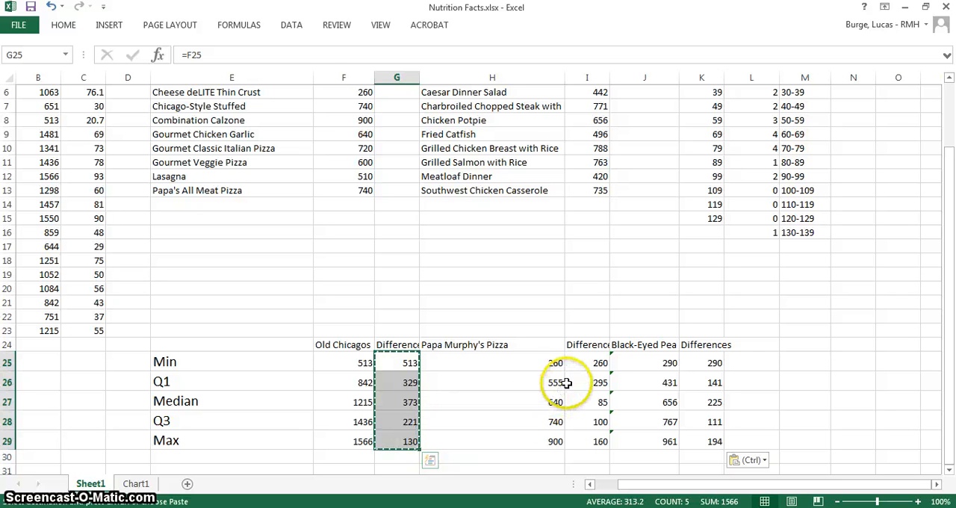
ctrl+drag(597, 363, 594, 439)
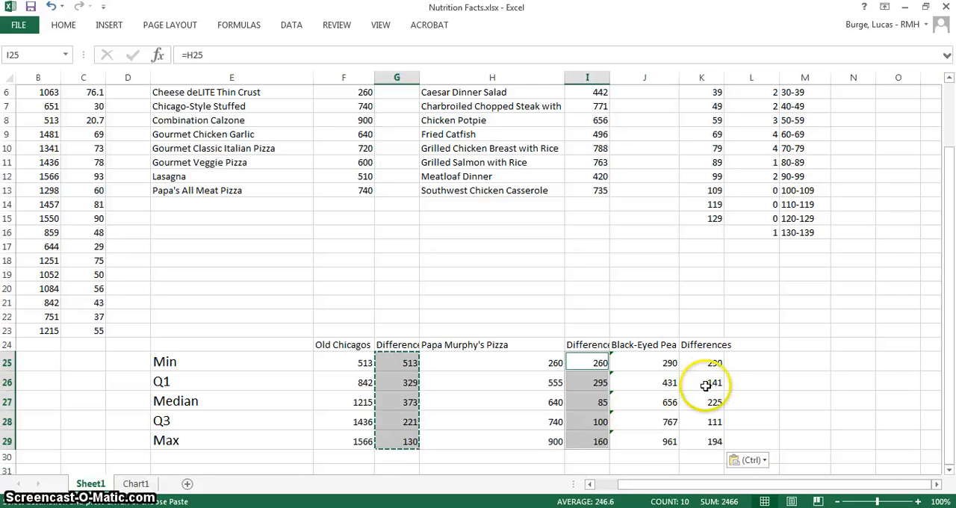
ctrl+click(710, 362)
ctrl+drag(710, 362, 708, 435)
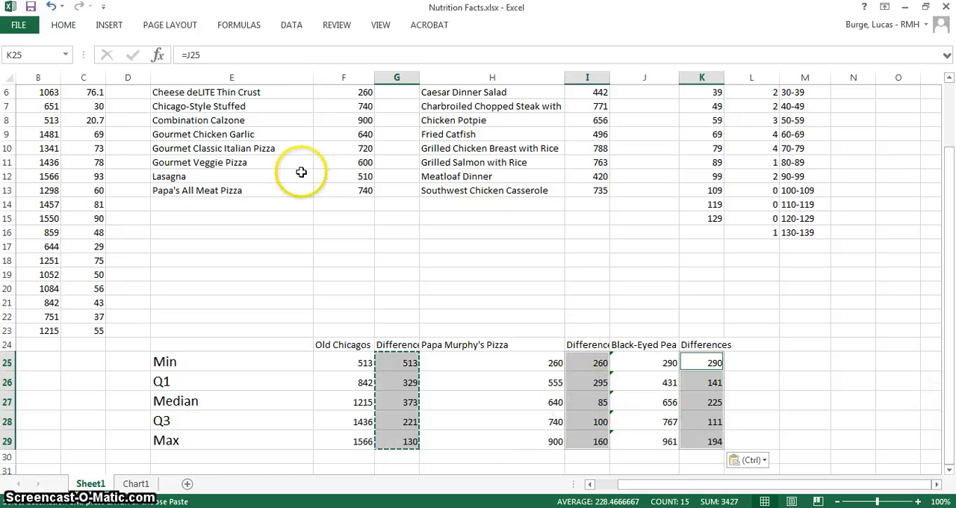
click(66, 30)
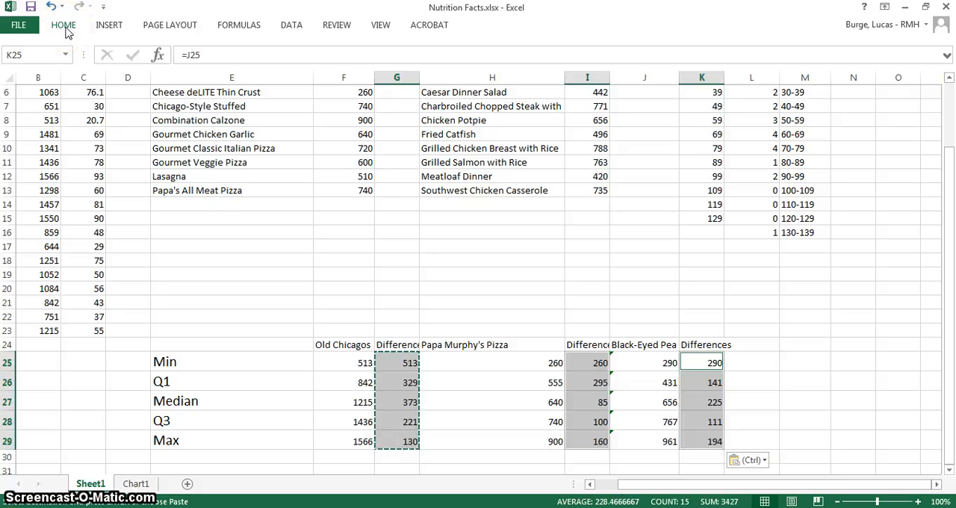
click(66, 29)
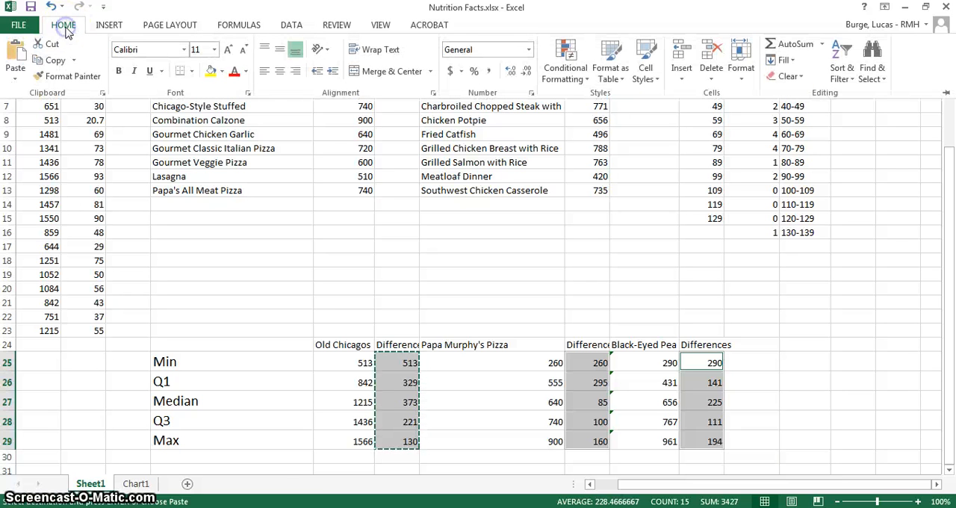
click(110, 30)
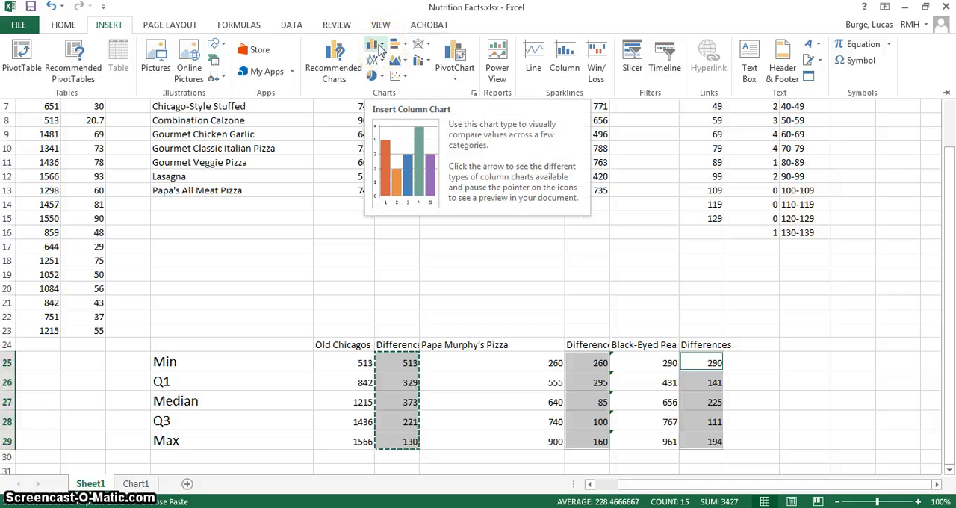
click(378, 46)
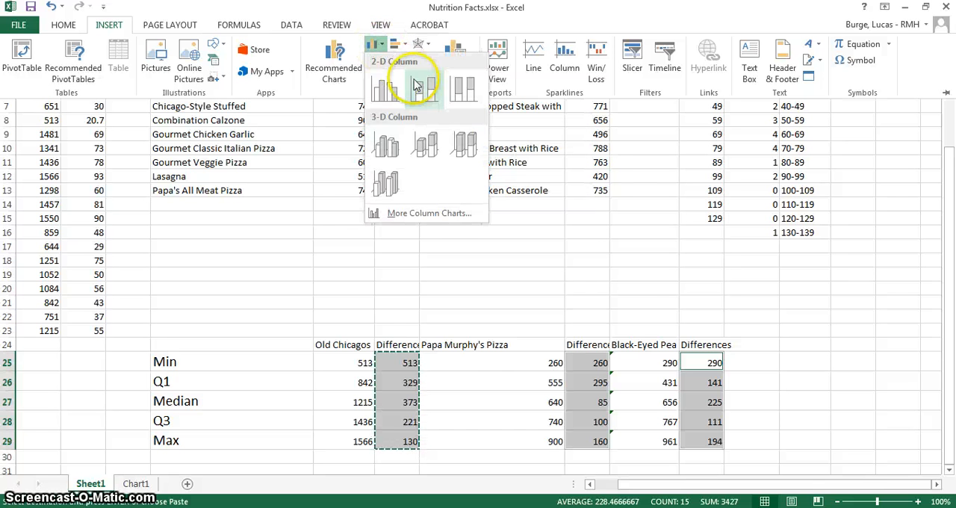
click(395, 45)
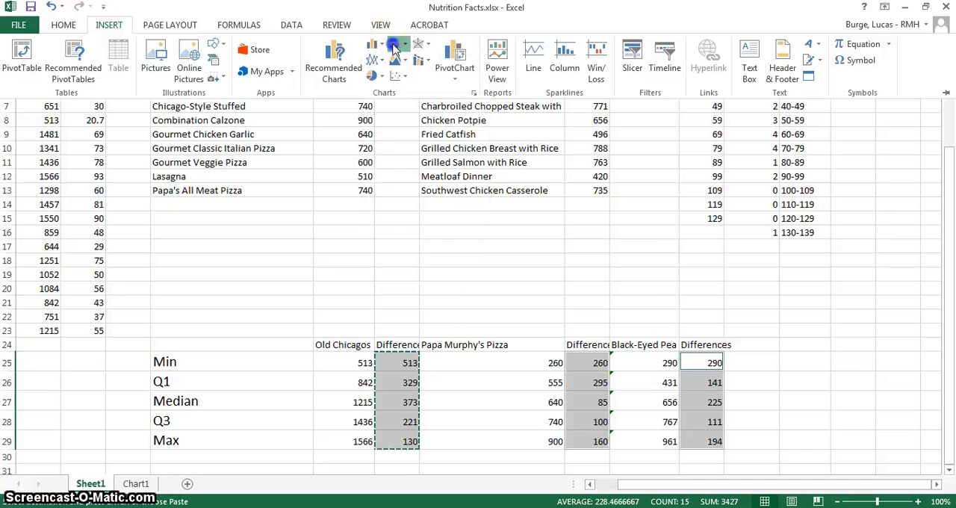
click(395, 45)
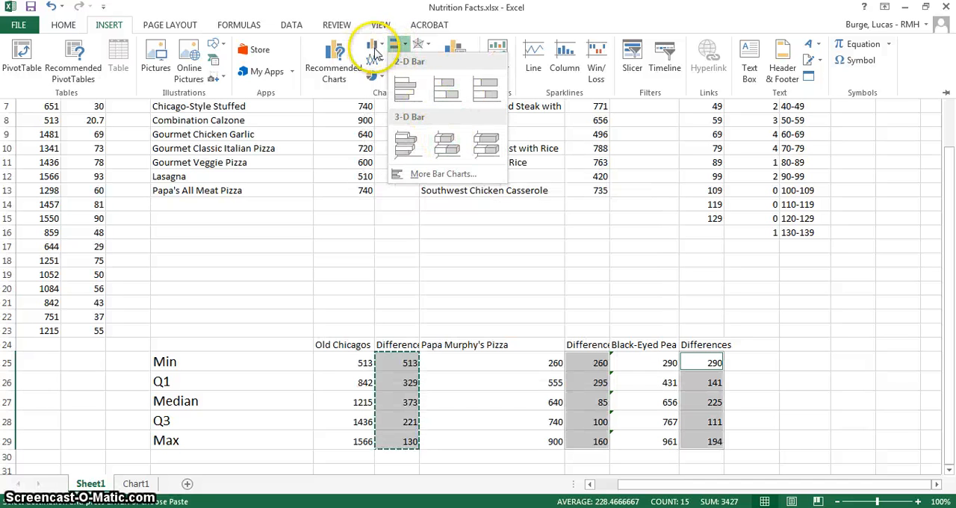
click(371, 45)
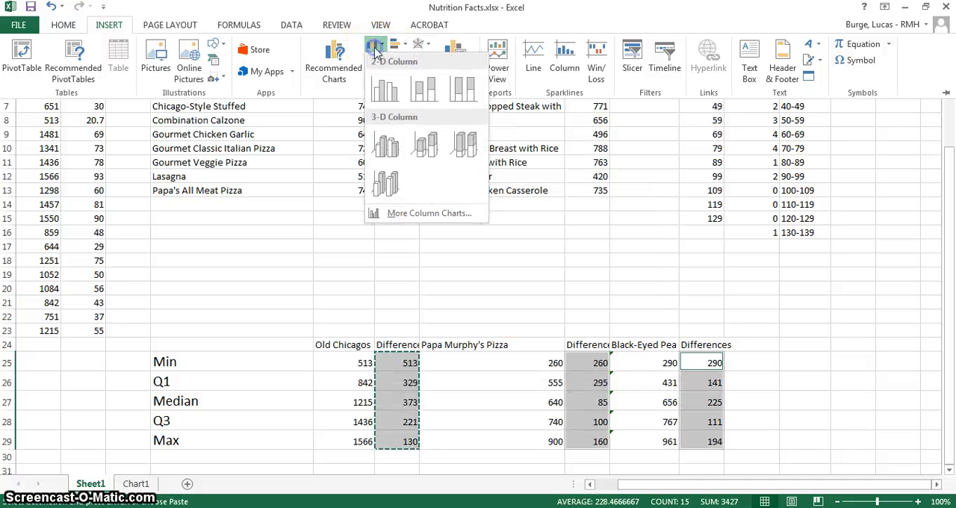
click(426, 90)
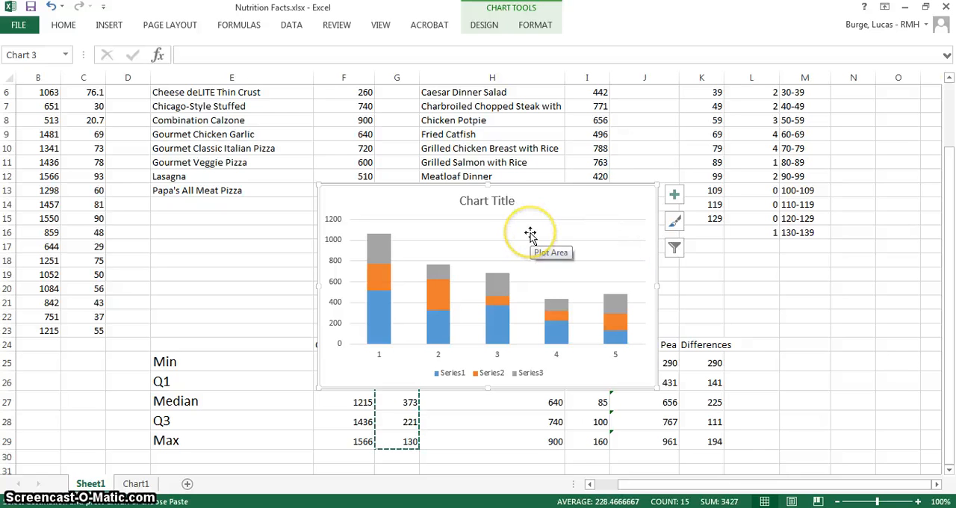
Move the stacked column chart to a new sheet named Box Plot
right_click(596, 201)
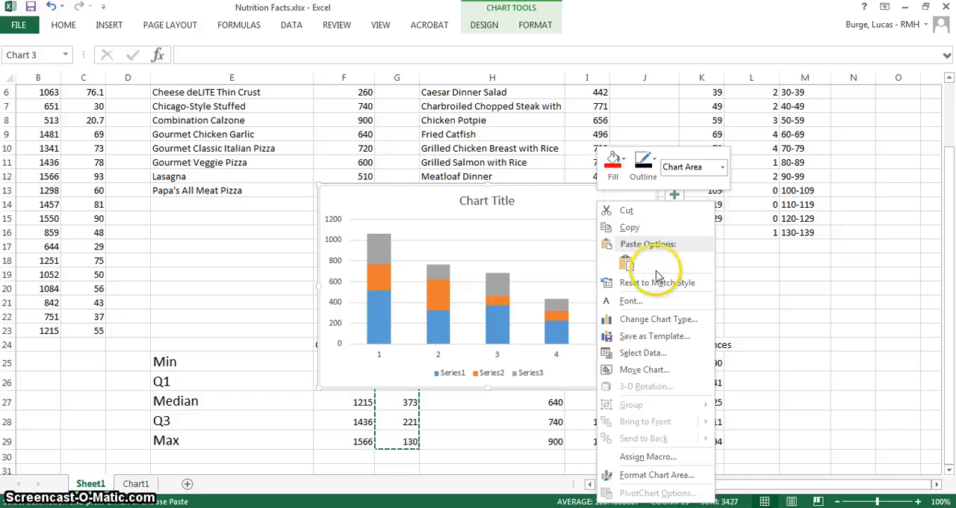
click(642, 370)
click(566, 347)
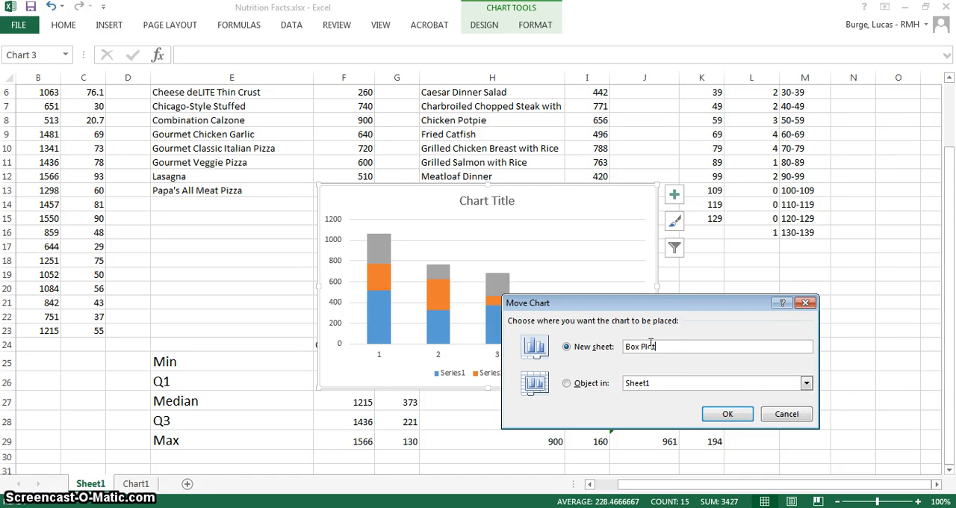
click(664, 350)
click(729, 415)
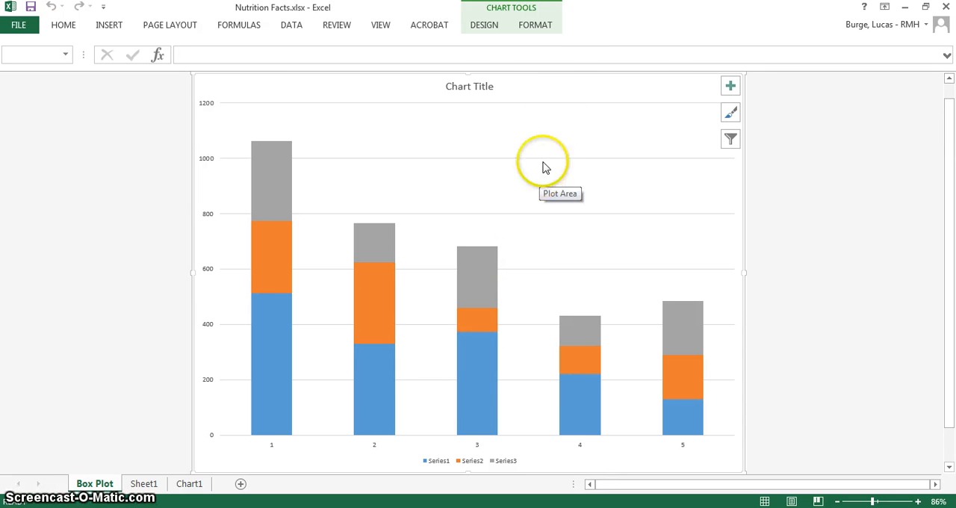
Switch the chart's rows and columns so each restaurant is one stacked column, and compare the segments with the differences on Sheet1
click(486, 30)
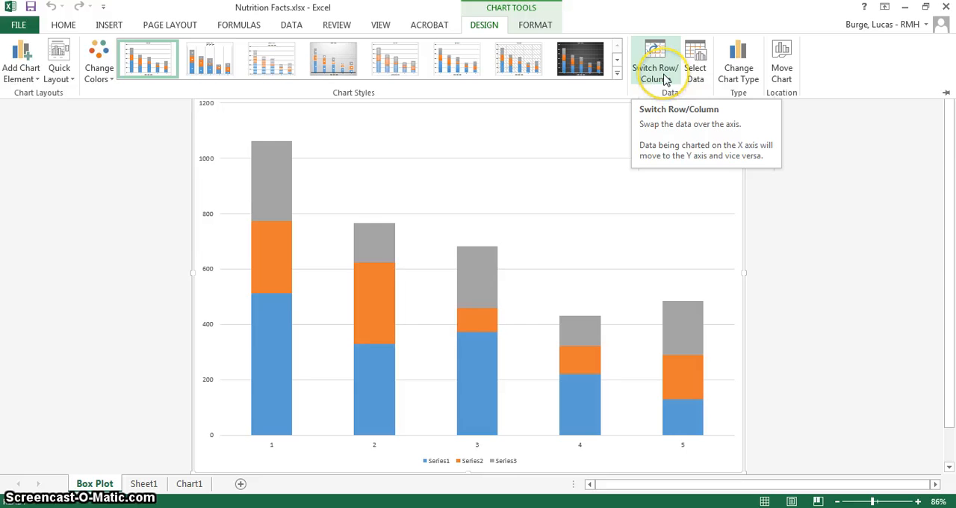
click(666, 80)
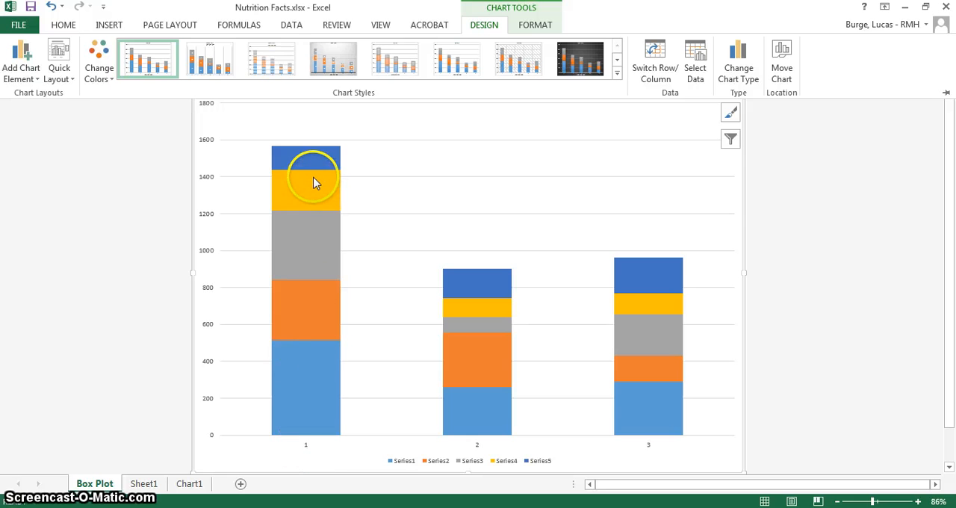
click(304, 200)
click(144, 485)
click(146, 485)
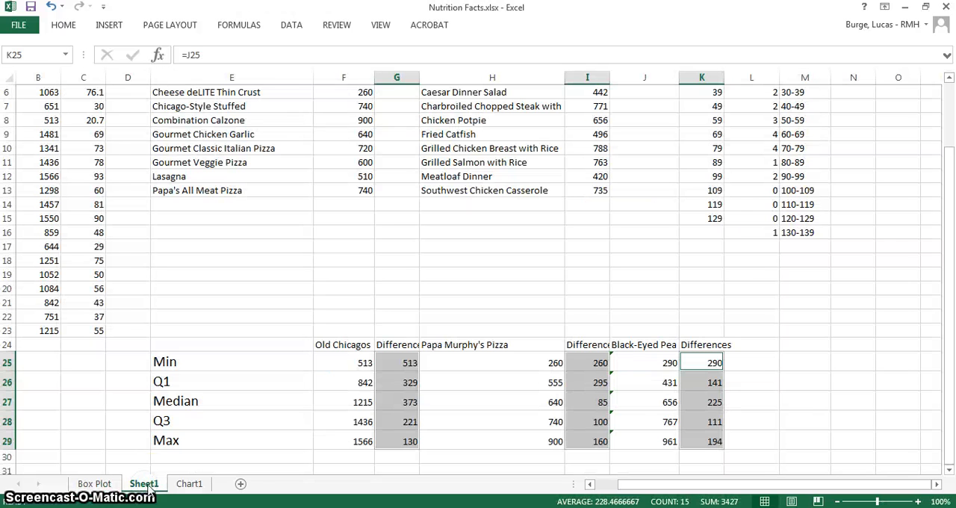
click(94, 484)
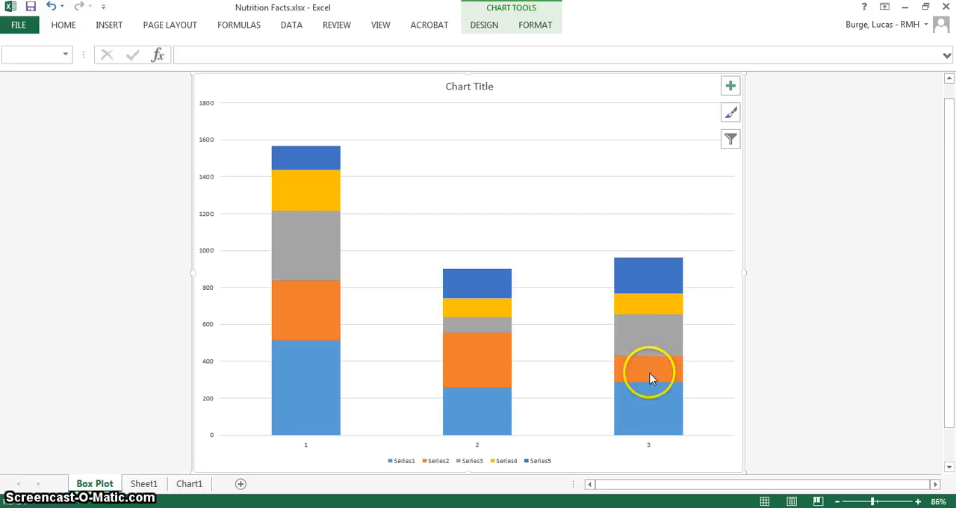
mouse_move(646, 328)
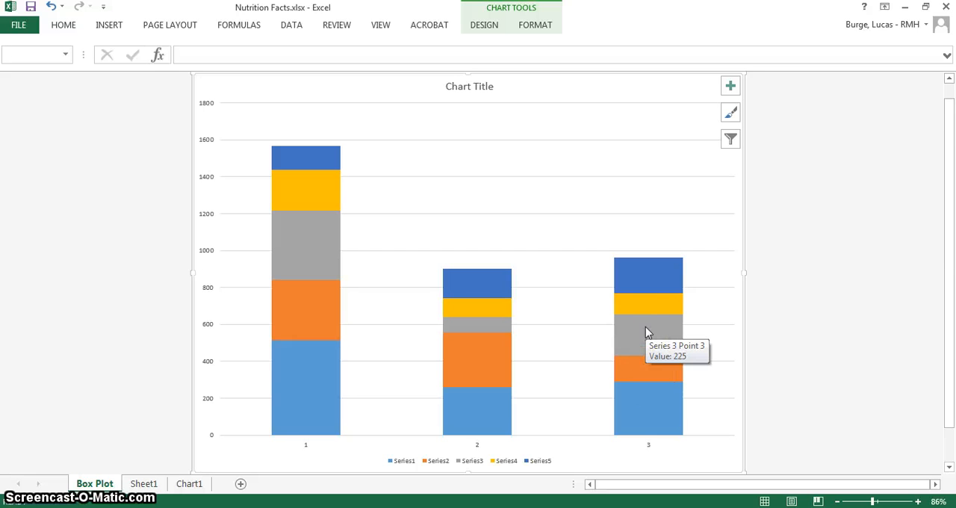
Set the fill of the two lowest series in the stacked columns, Series1 and Series2, to No fill
click(303, 387)
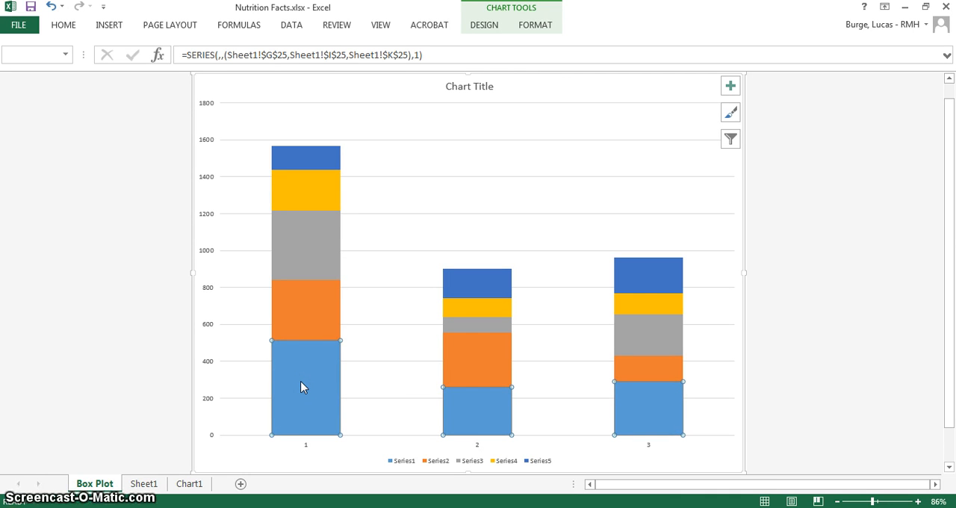
right_click(303, 386)
click(341, 373)
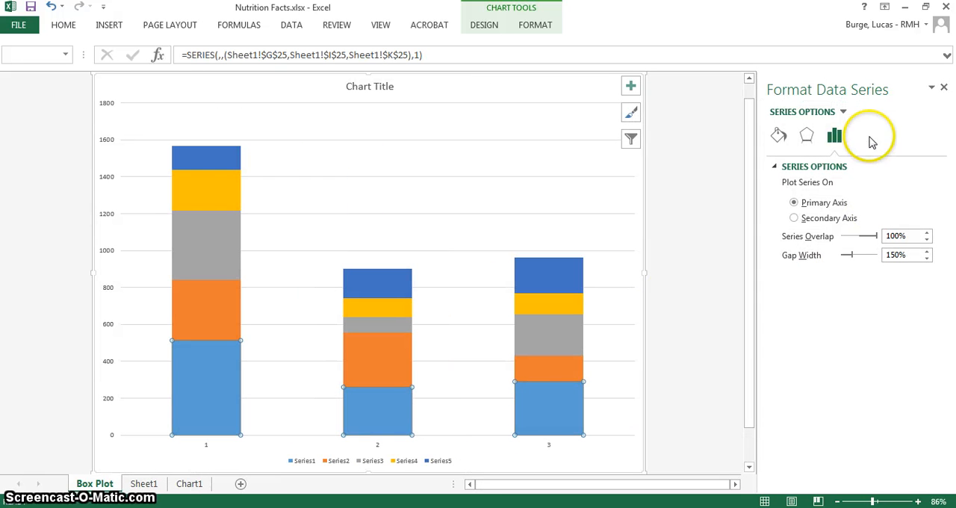
click(779, 139)
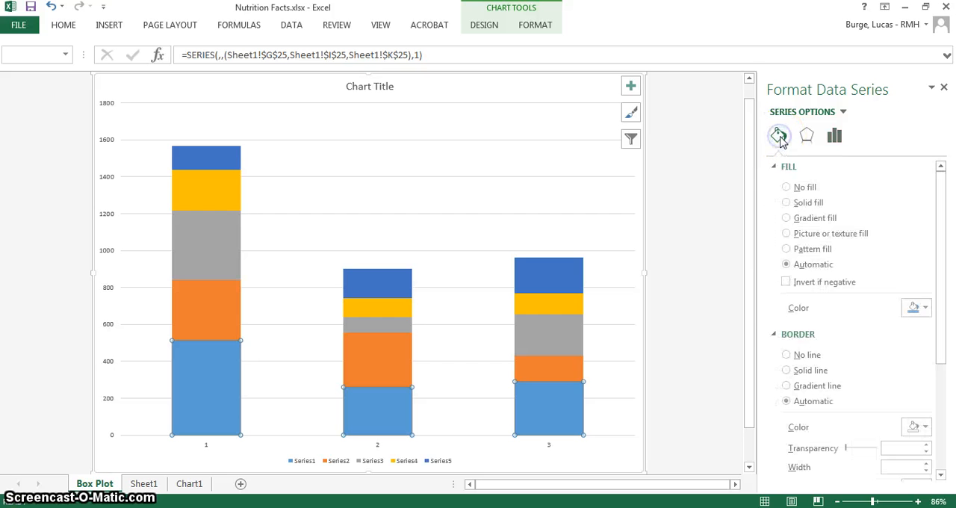
click(788, 187)
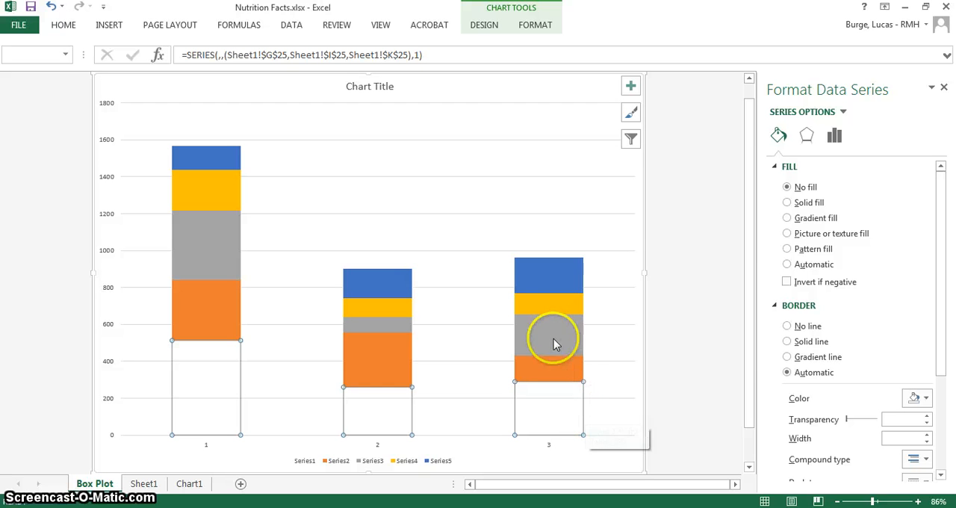
click(212, 307)
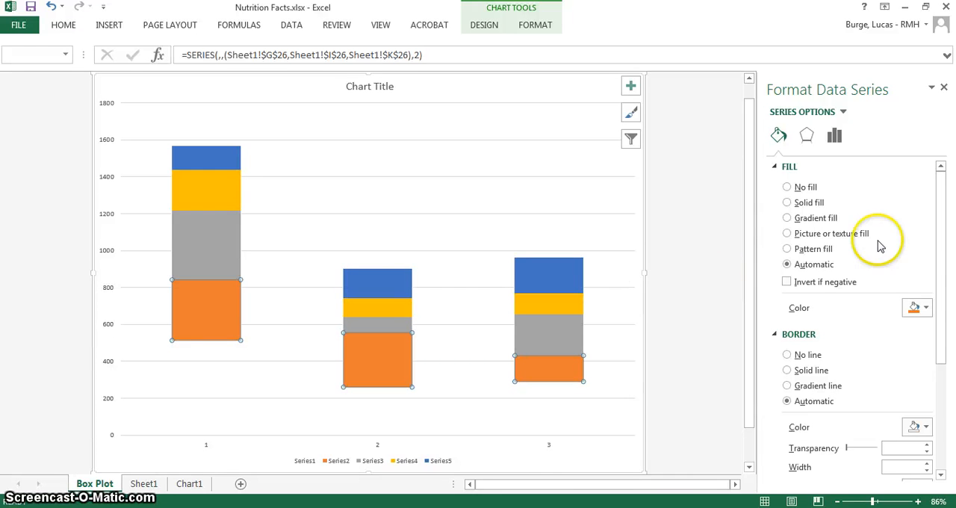
click(786, 188)
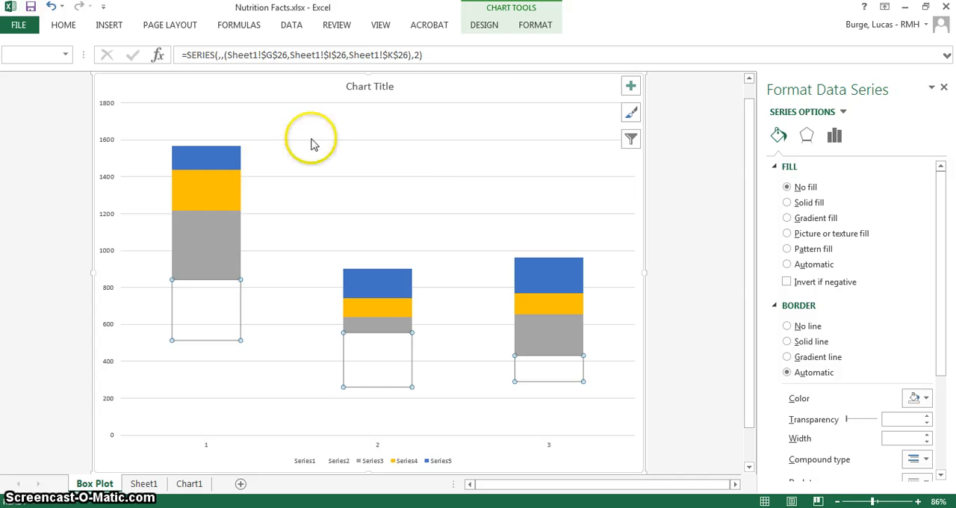
Add error bars to the unfilled Series2 segments and set their direction to Minus
click(484, 26)
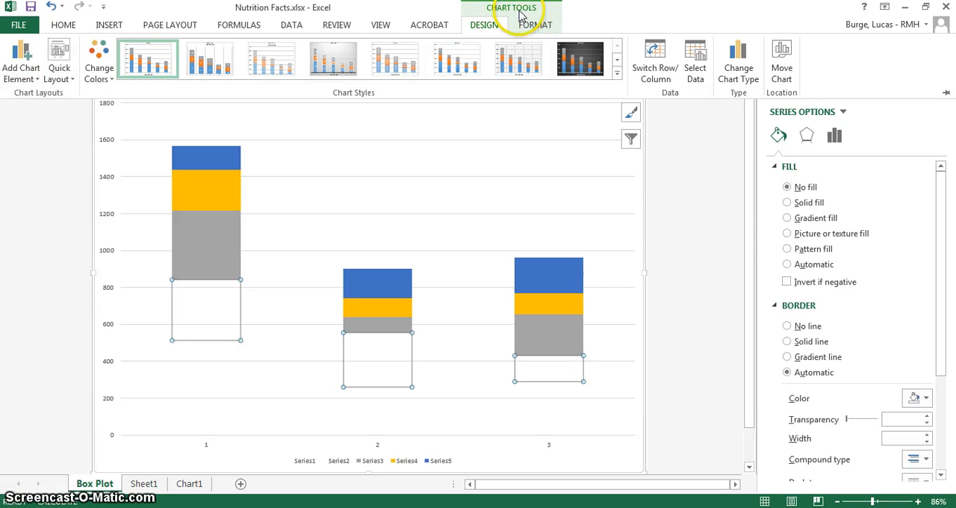
click(27, 76)
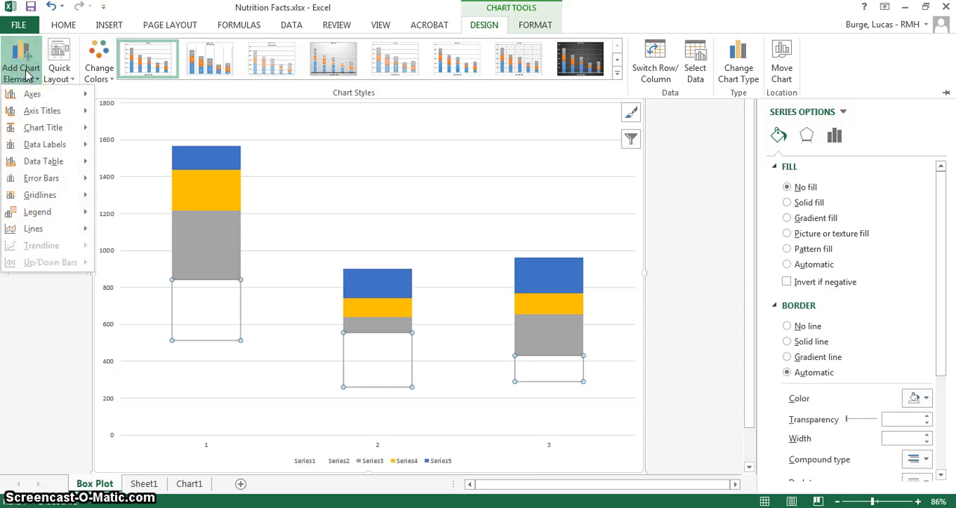
mouse_move(41, 181)
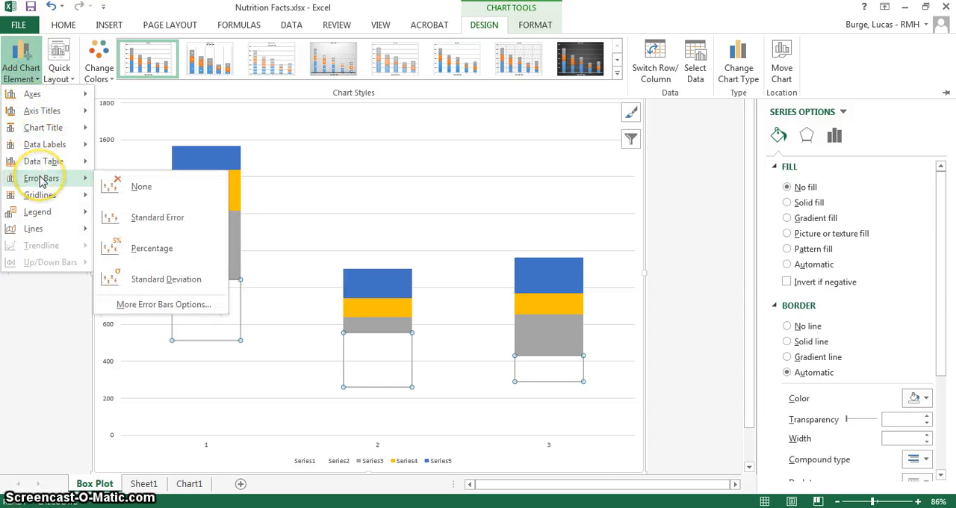
click(149, 306)
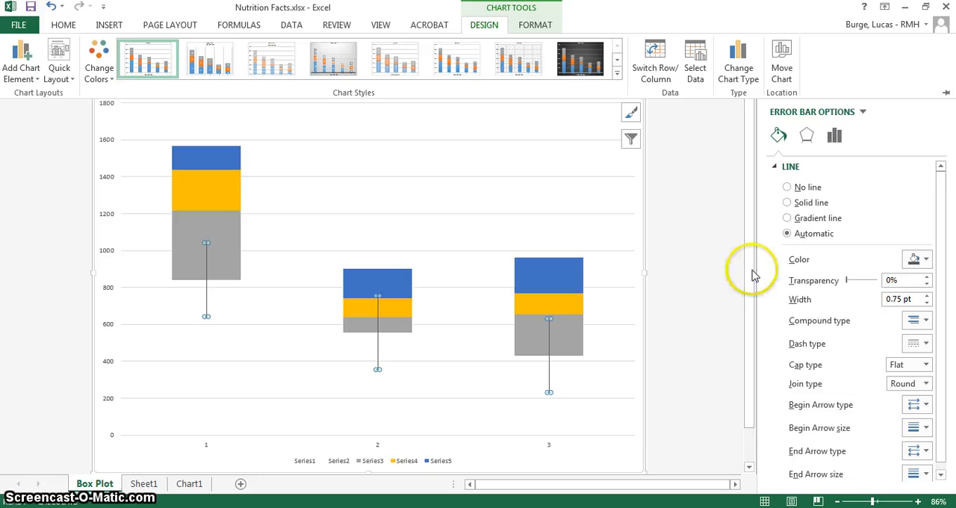
click(835, 138)
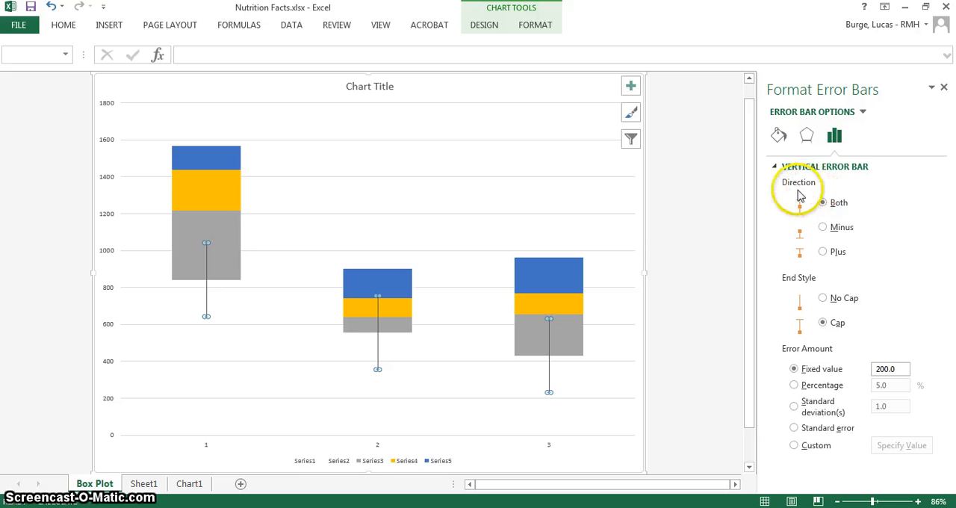
click(825, 229)
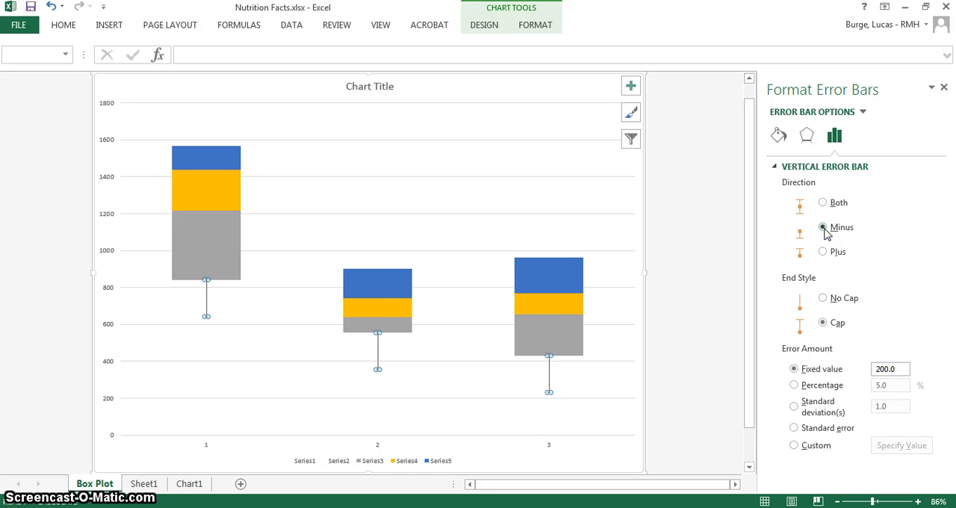
Set the error amount of the Series2 error bars to a percentage of 100%
click(880, 387)
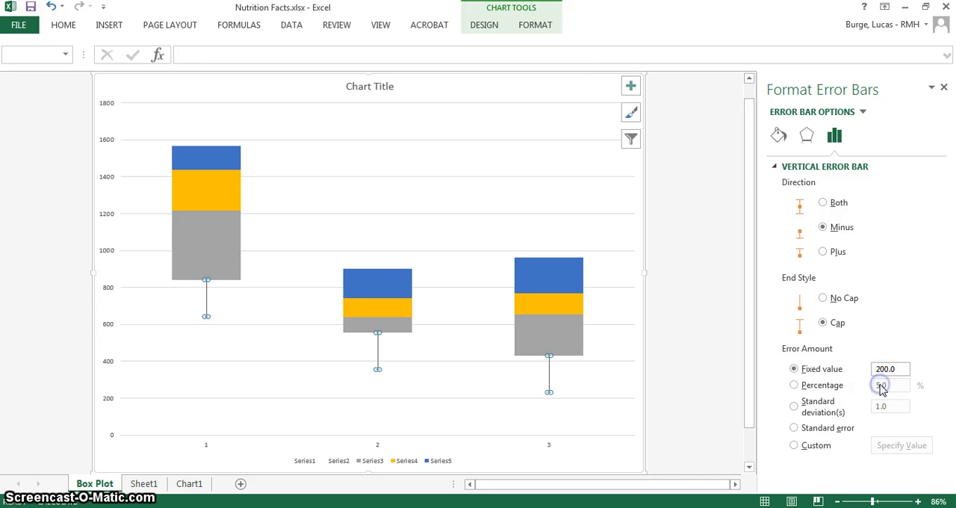
click(795, 385)
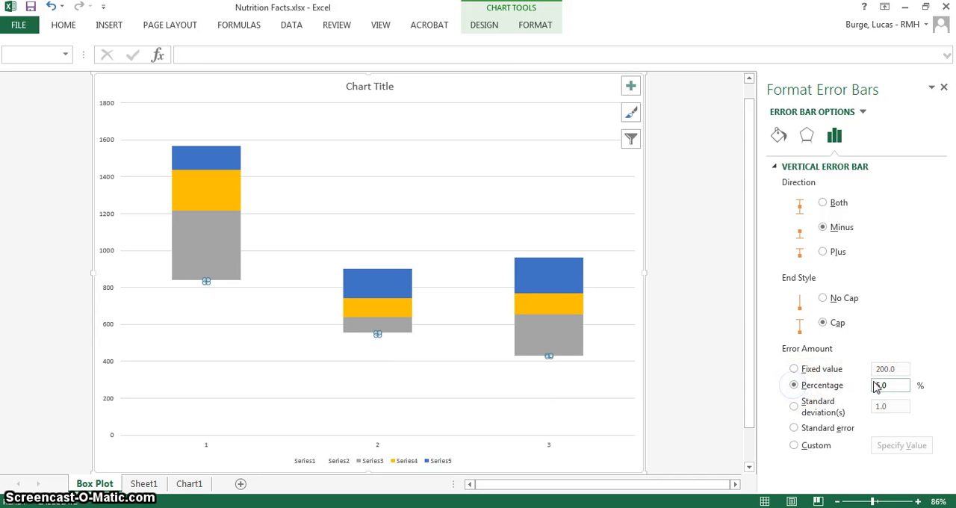
click(901, 392)
drag(902, 392, 889, 387)
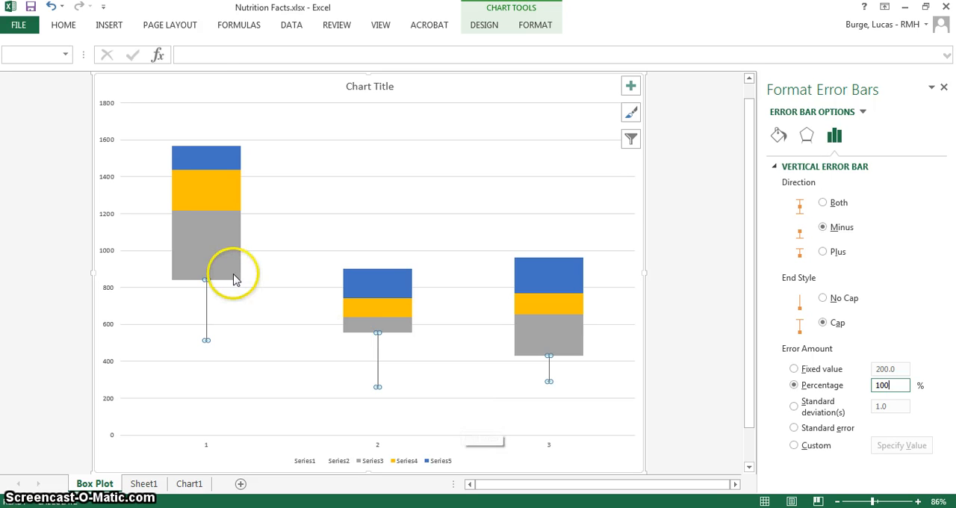
Fill the Series4 segments of all three columns with standard red
click(208, 253)
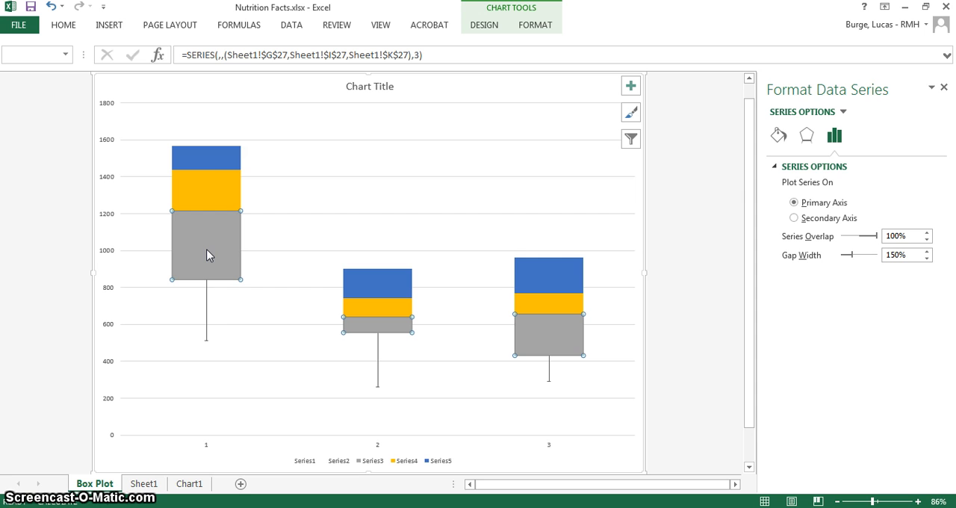
click(206, 198)
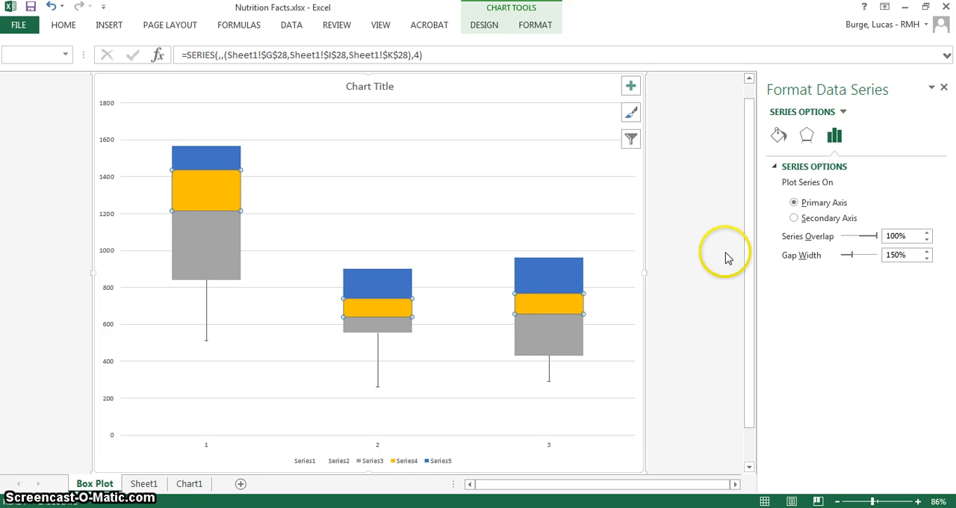
click(779, 136)
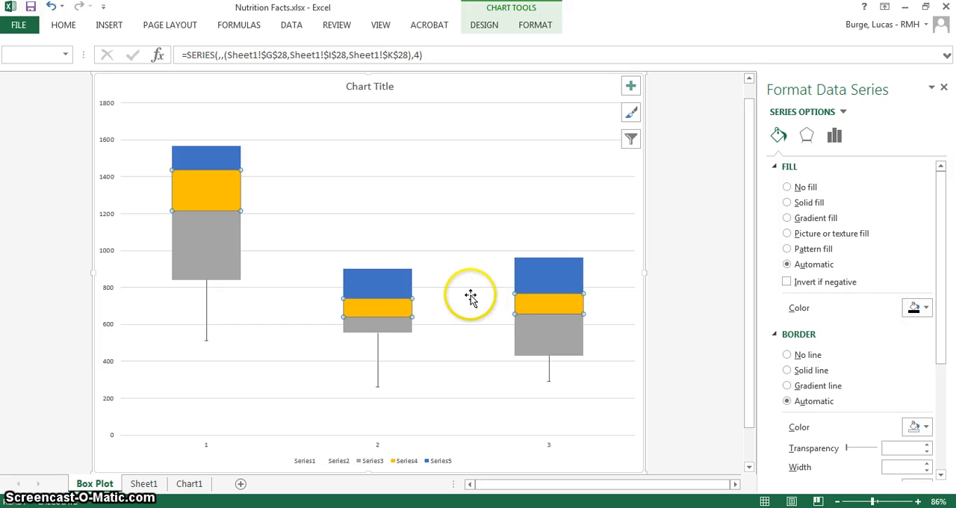
right_click(382, 310)
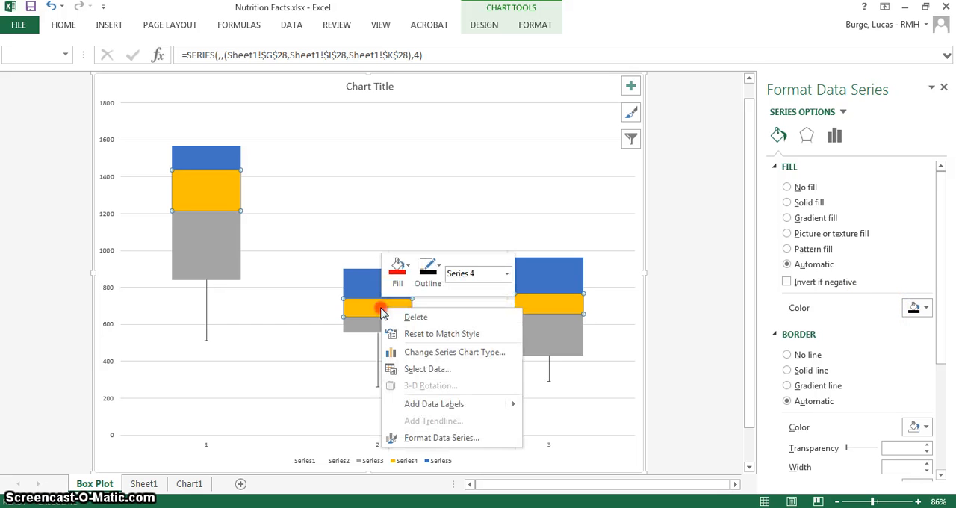
click(397, 272)
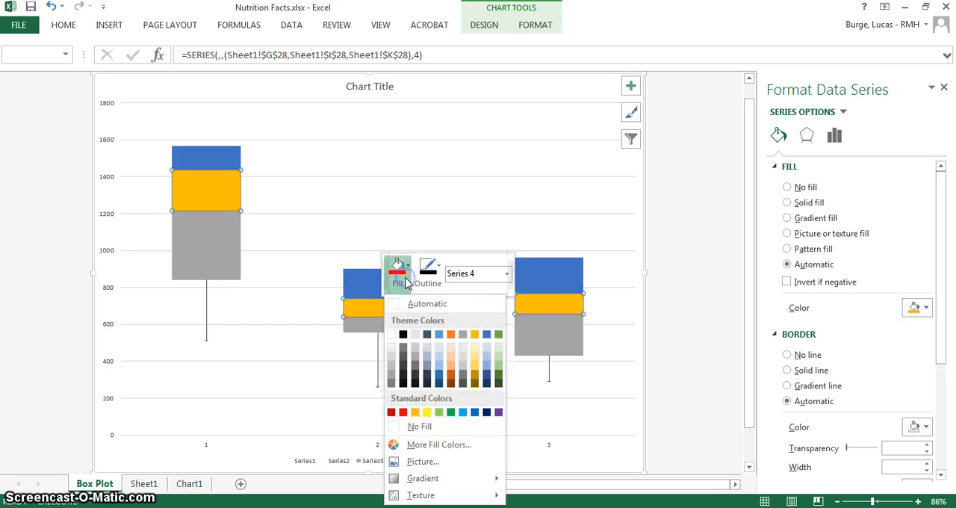
click(403, 412)
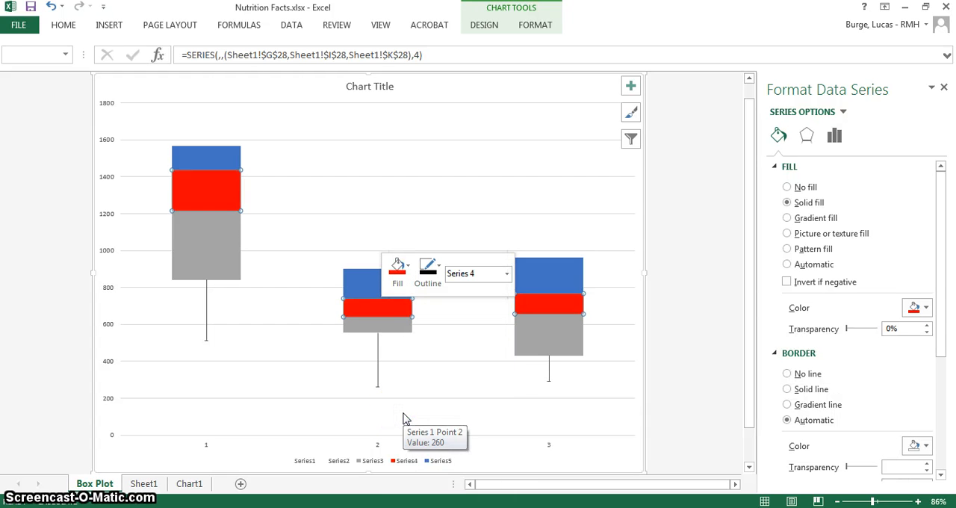
Fill the gray Series3 segment of the first column with the lighter blue theme color
click(209, 265)
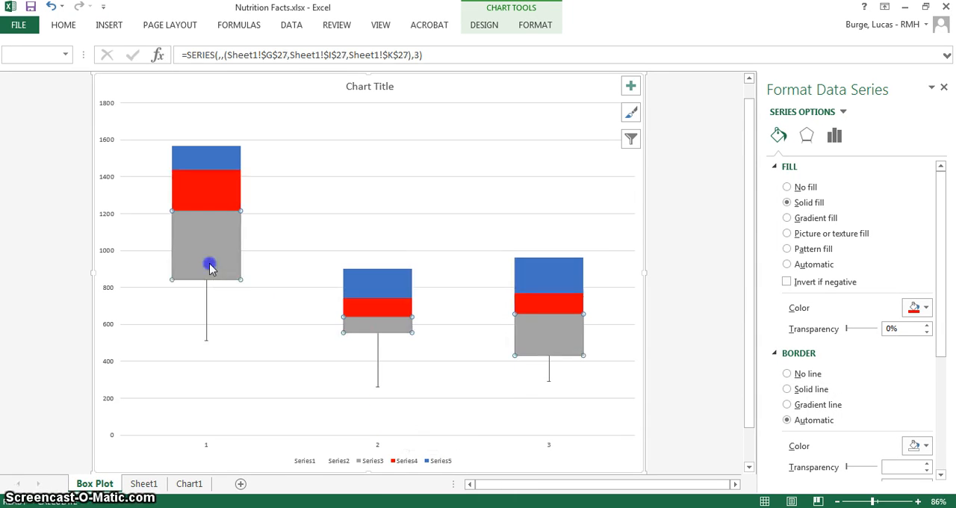
click(210, 267)
right_click(210, 267)
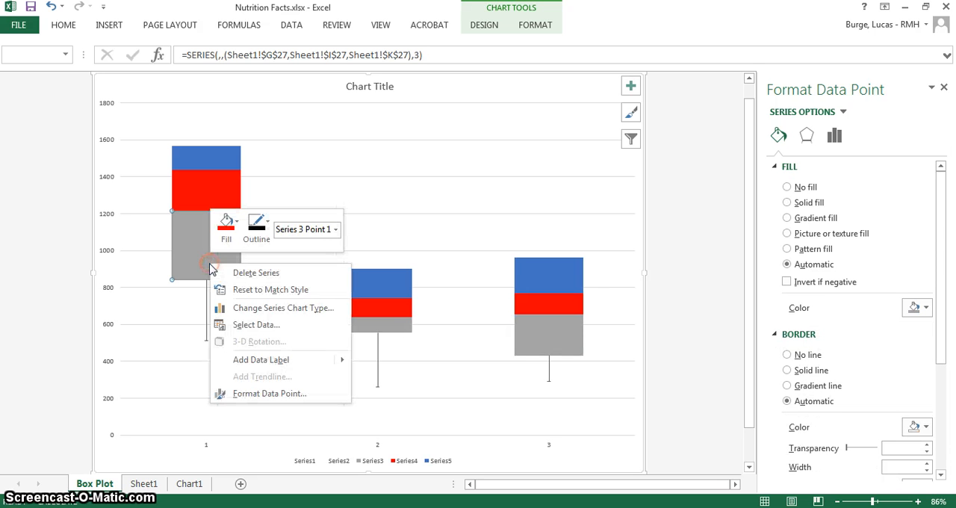
click(226, 224)
click(268, 289)
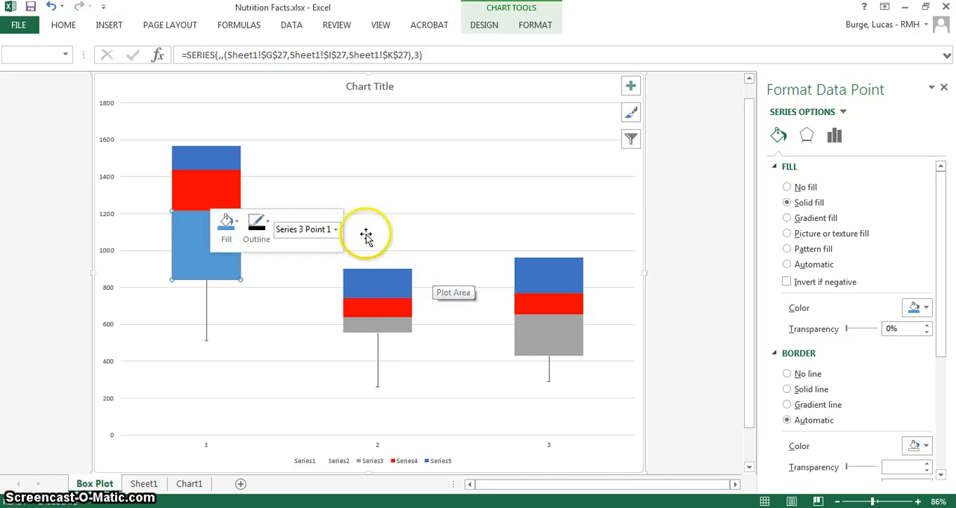
Fill the gray Series3 segments of the second and third columns with the same lighter blue theme color
click(387, 322)
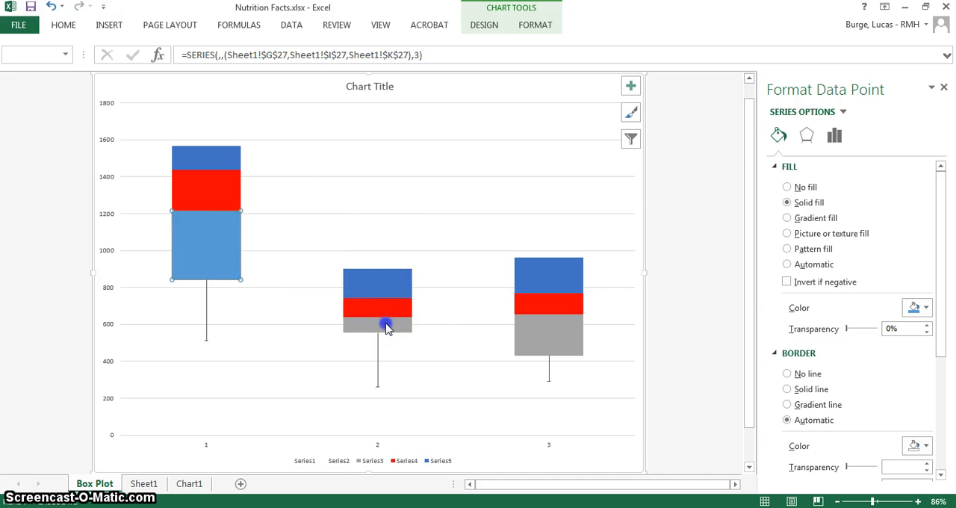
right_click(387, 324)
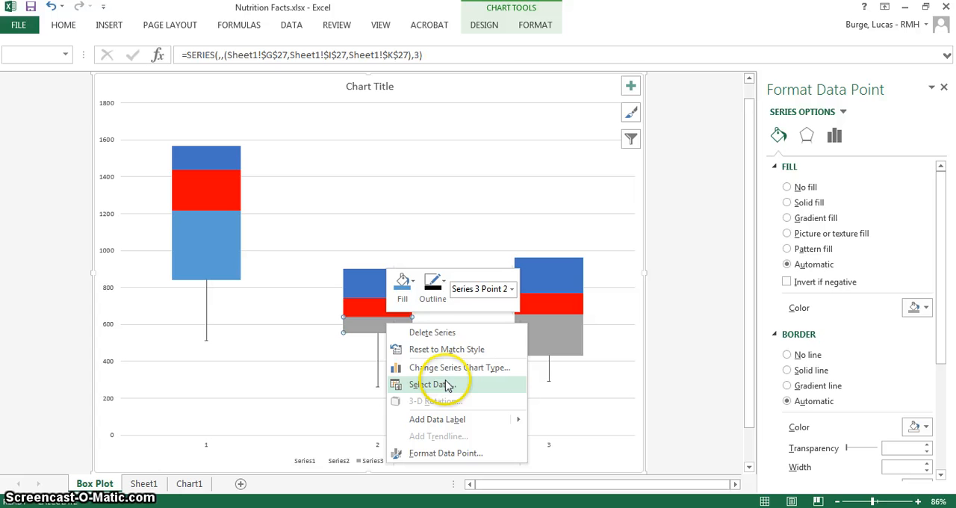
click(404, 291)
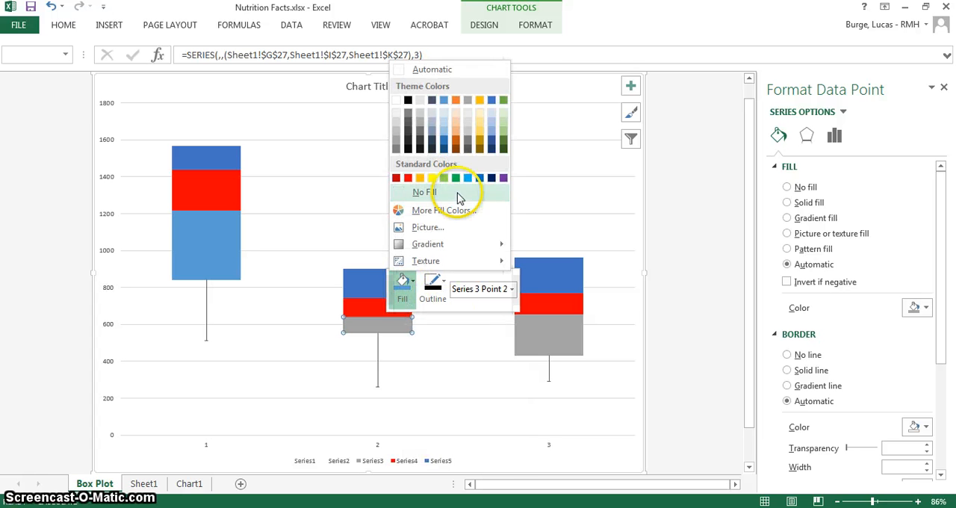
click(444, 102)
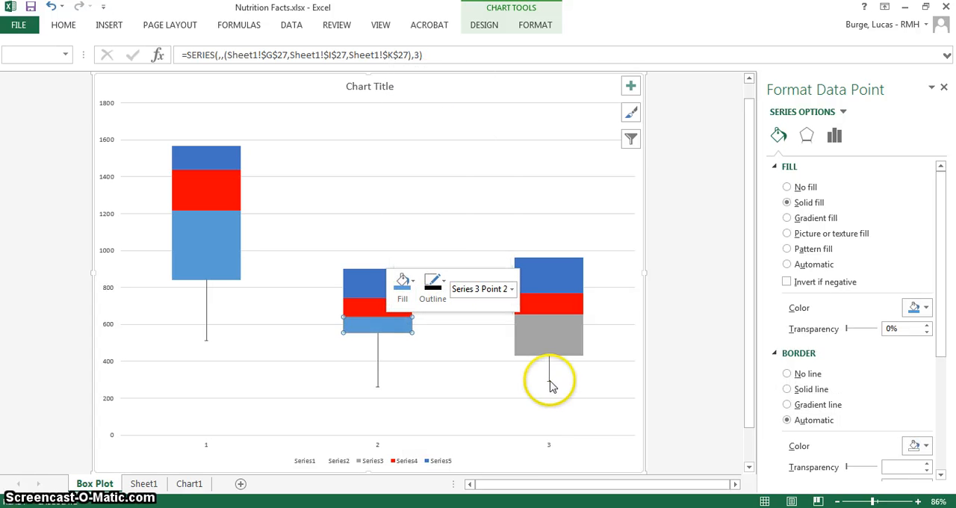
click(548, 333)
right_click(548, 338)
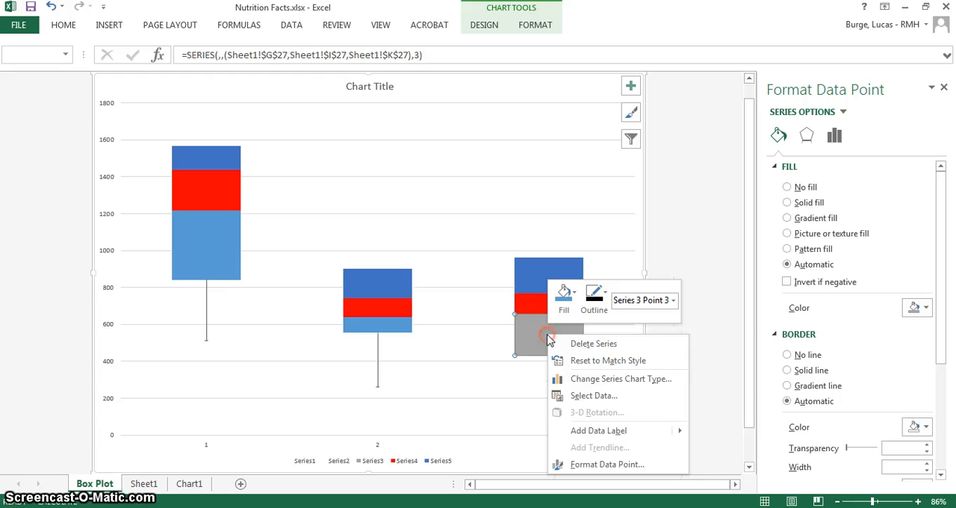
click(565, 297)
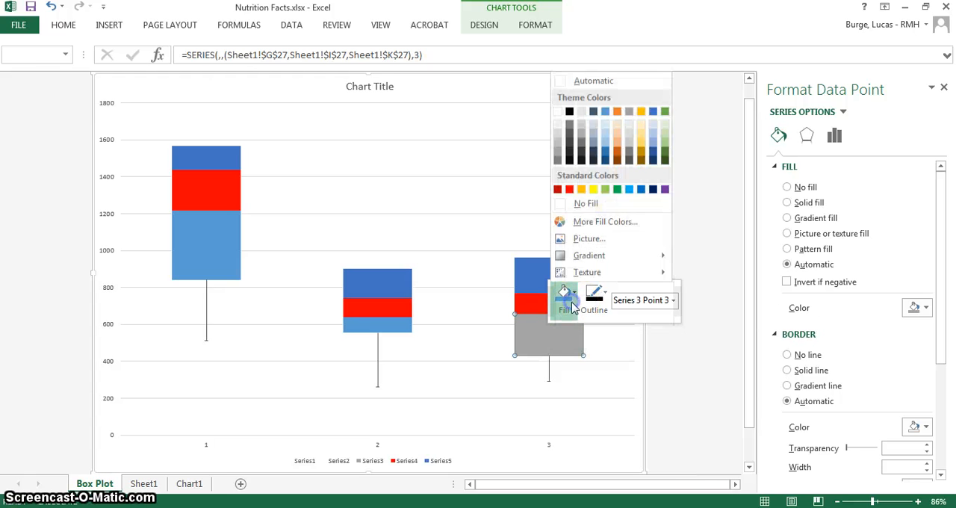
click(604, 112)
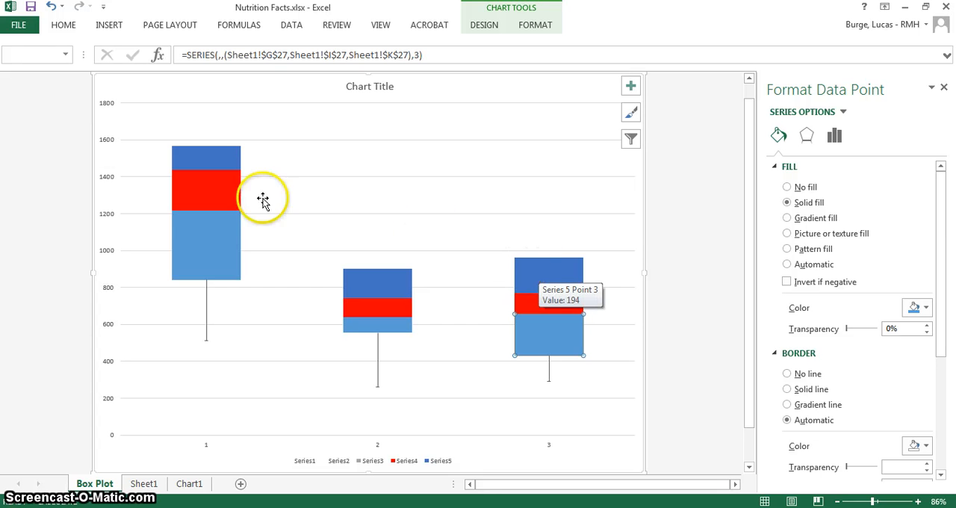
Set the uppermost series, Series5, to No fill and add error bars to it
click(203, 159)
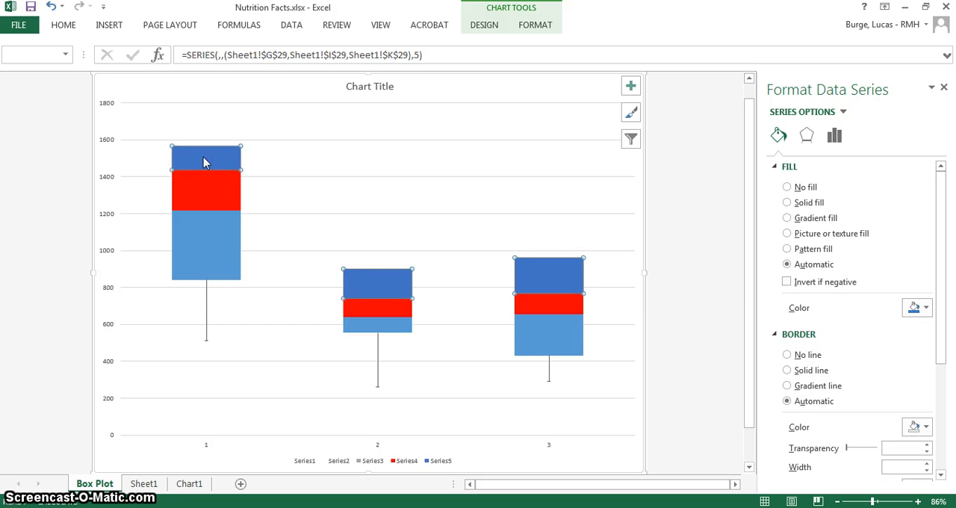
click(787, 187)
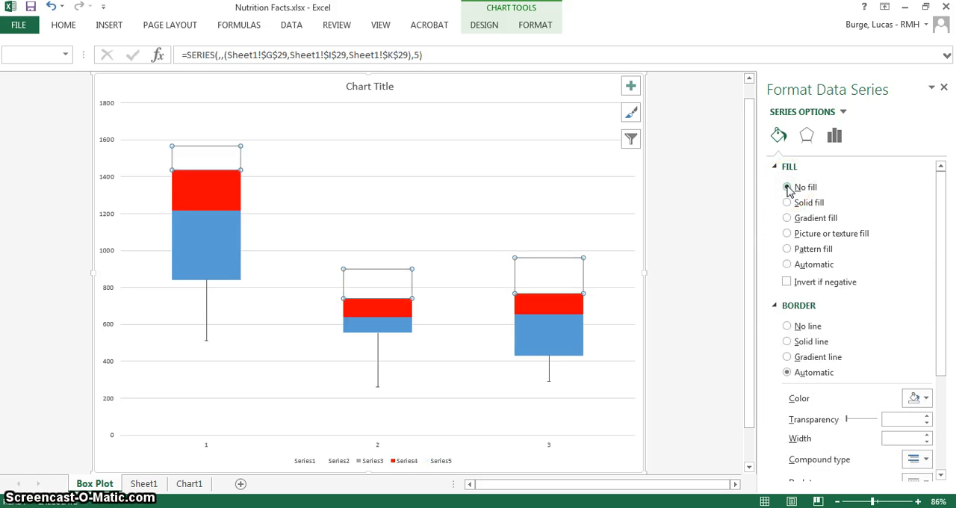
click(62, 27)
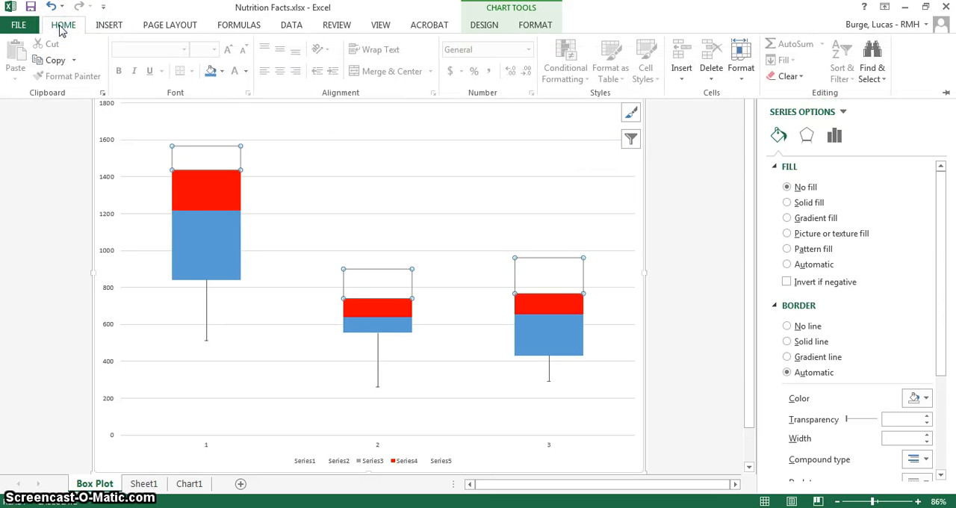
click(483, 25)
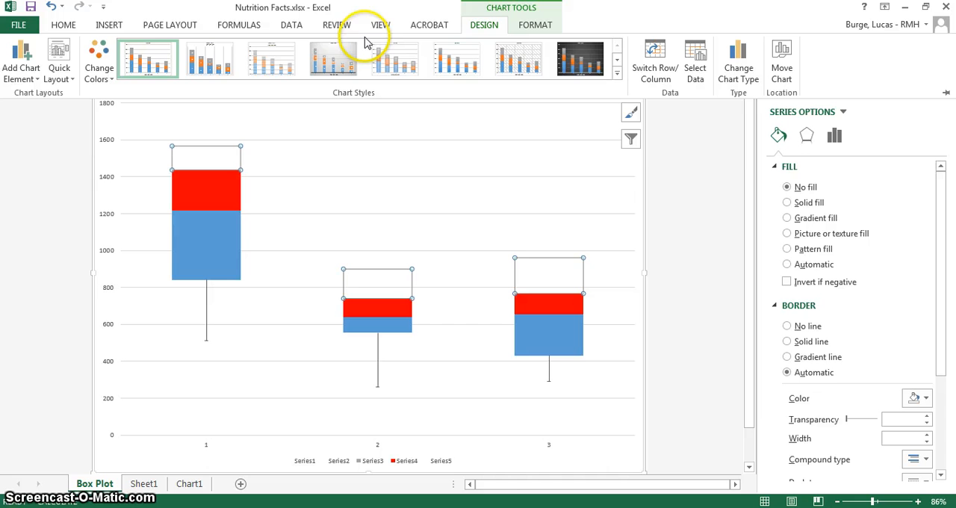
click(21, 73)
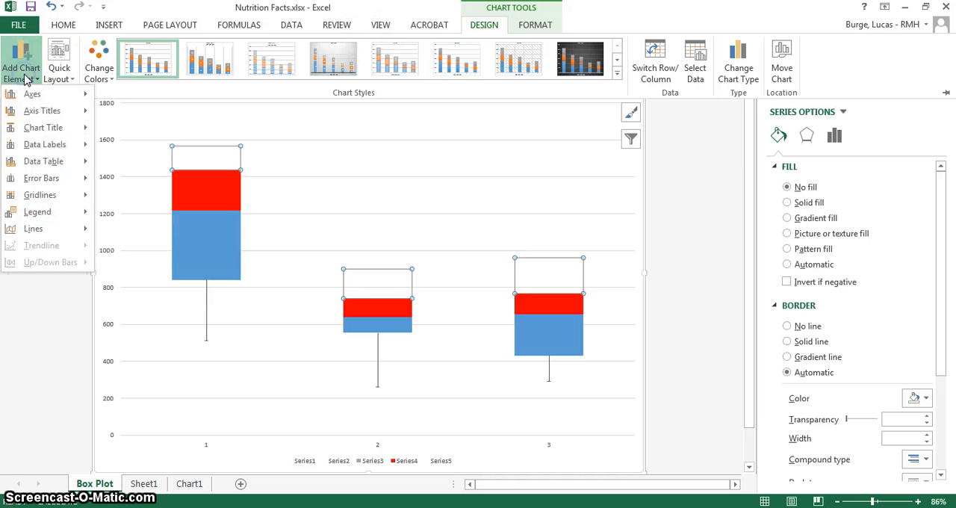
mouse_move(49, 181)
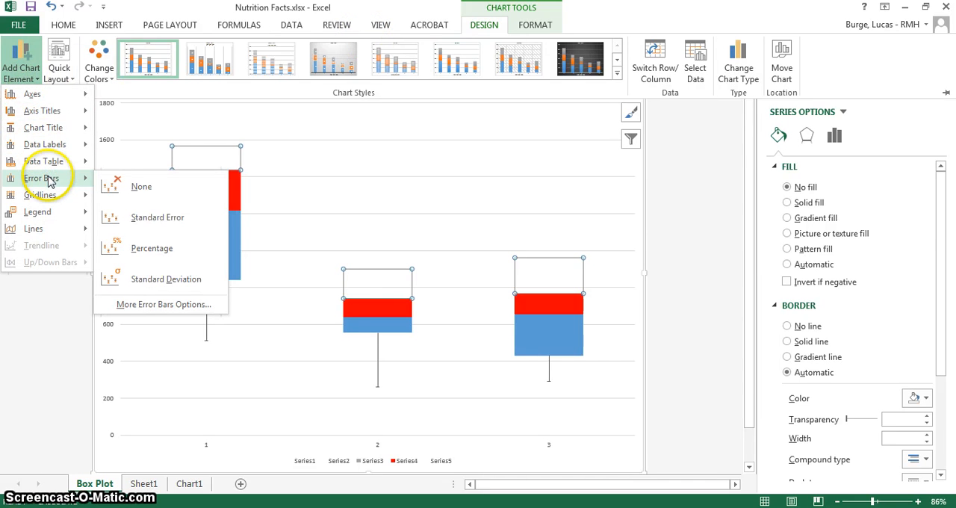
click(160, 306)
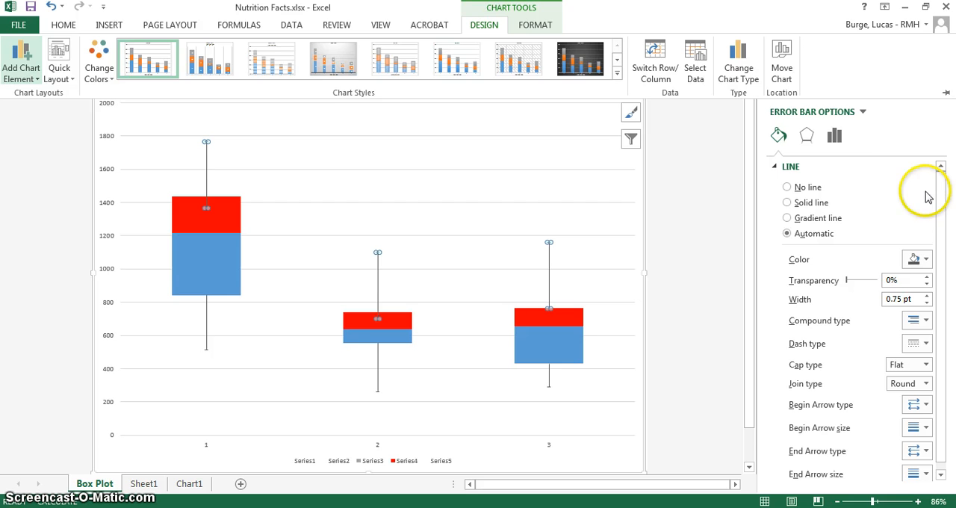
Set the Series5 error bars to the Minus direction with an error amount of 100 percent
click(836, 137)
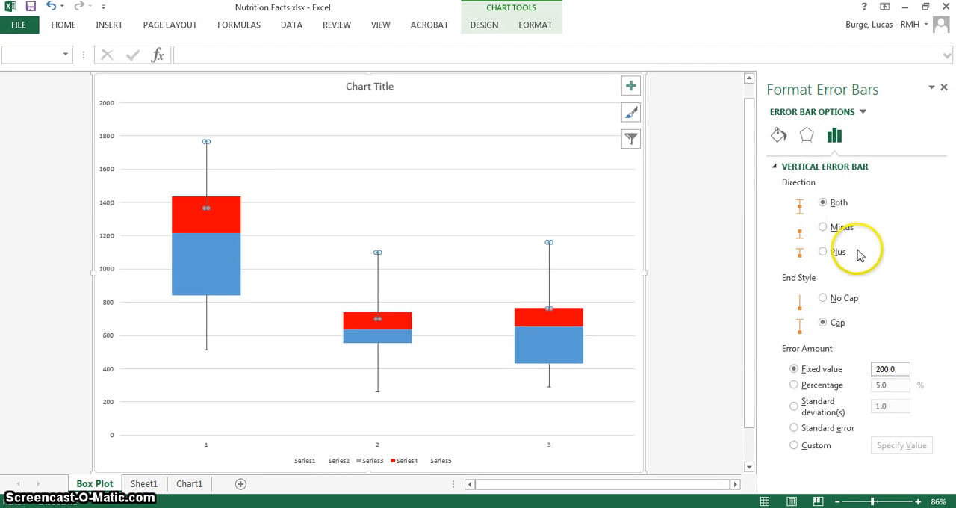
click(823, 254)
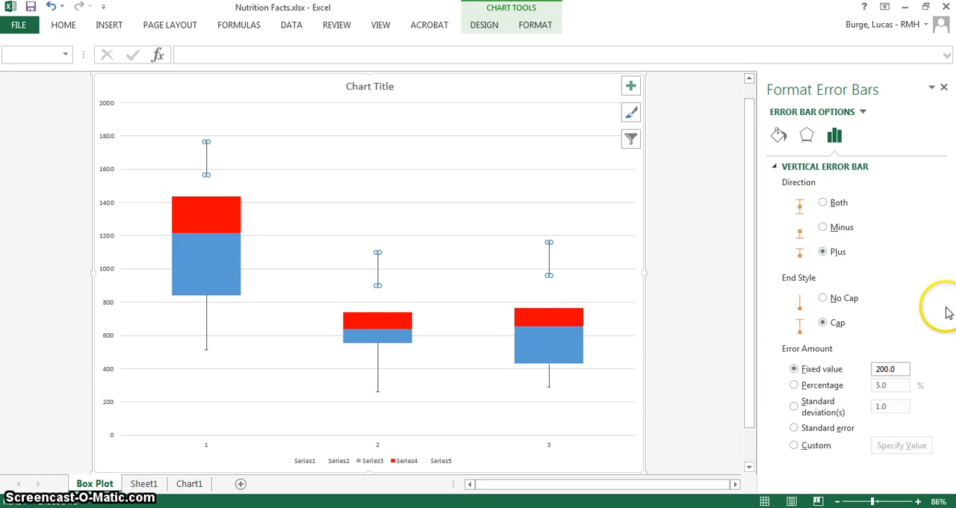
click(794, 385)
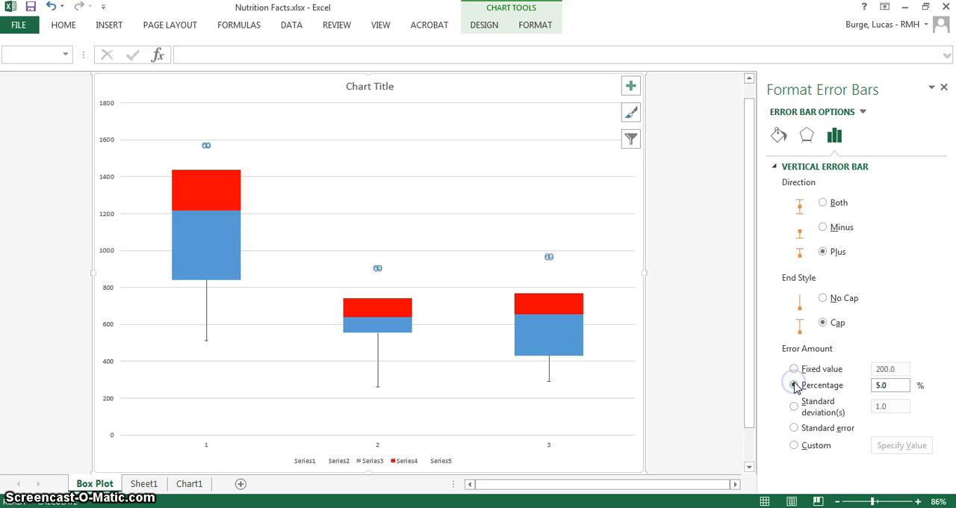
double_click(884, 391)
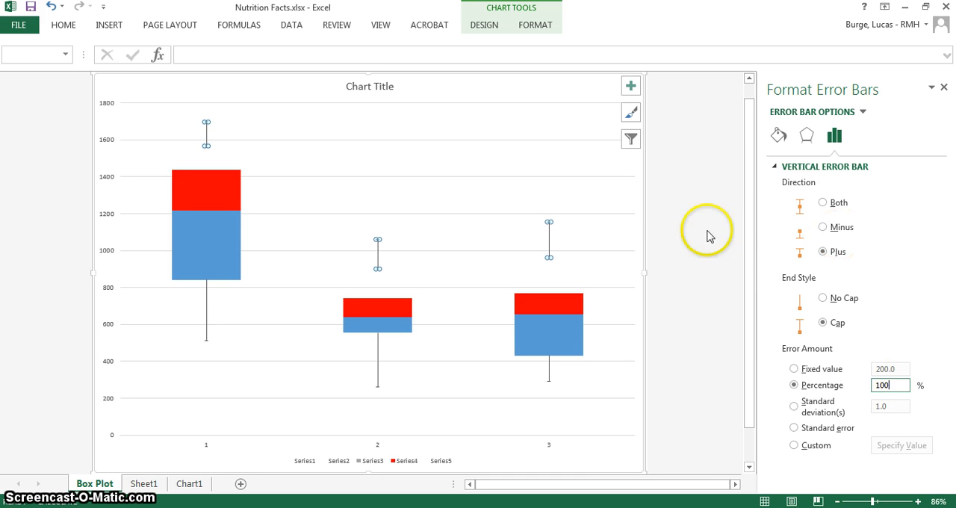
click(824, 228)
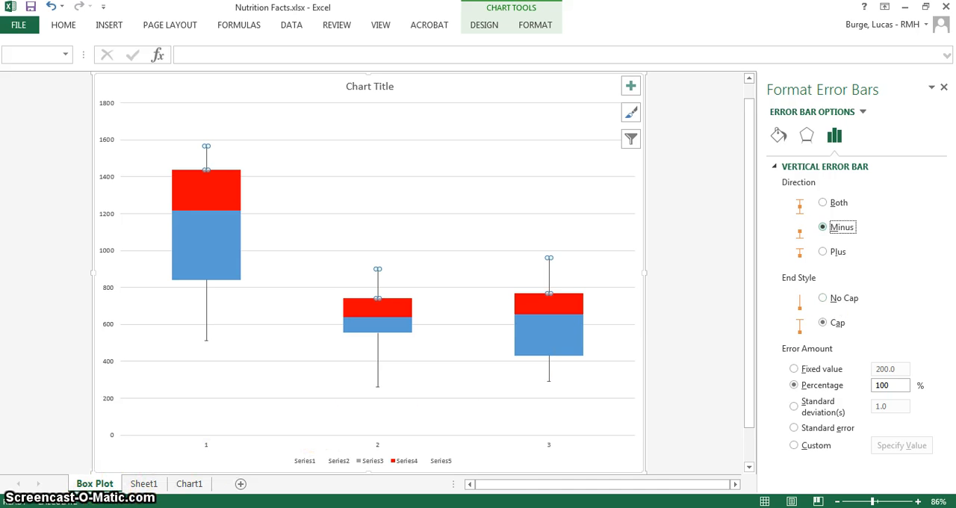
Close the formatting pane and delete the series legend from the chart
click(370, 461)
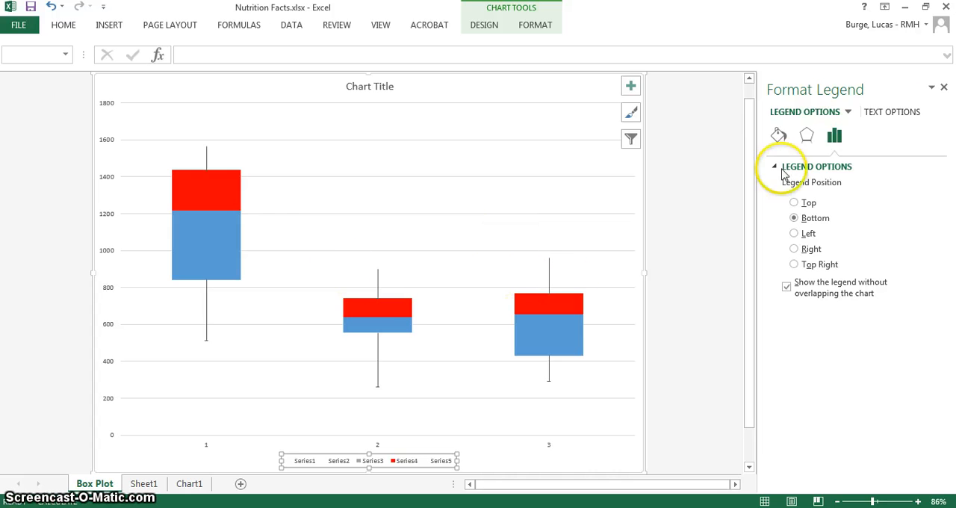
click(944, 91)
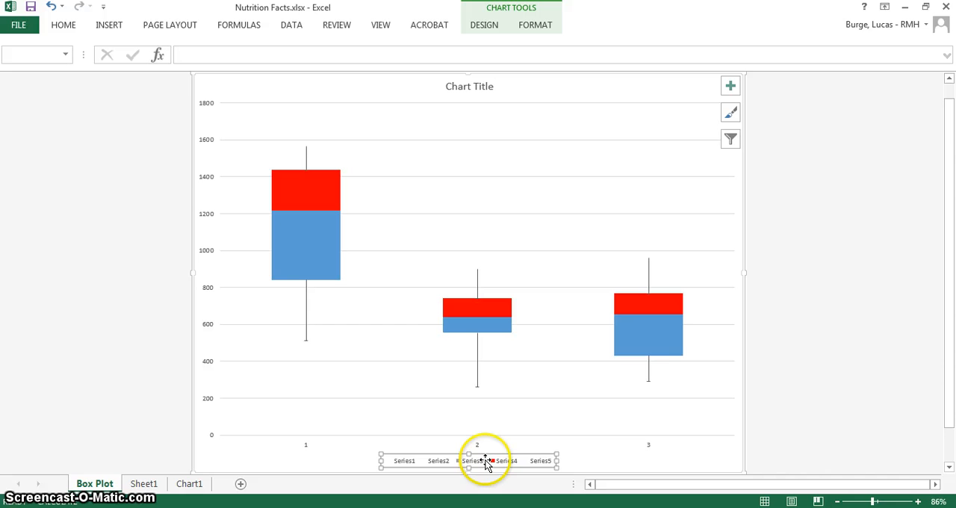
click(484, 461)
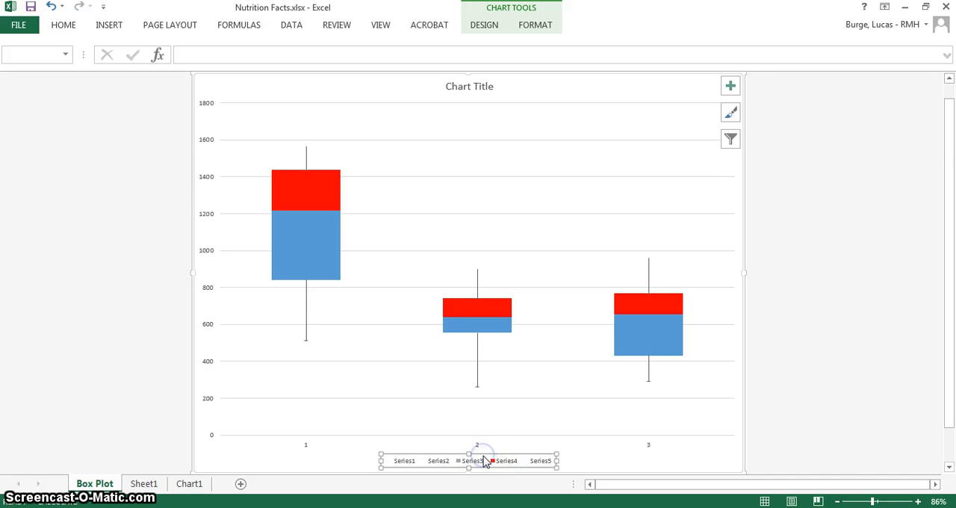
key(Delete)
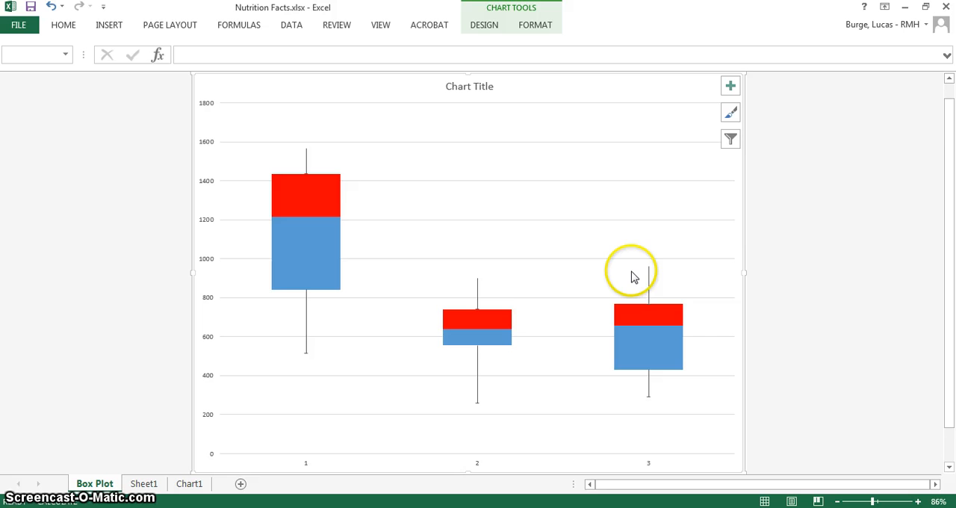
Set the chart's horizontal axis labels to the restaurant names in cells F24, H24 and J24 of Sheet1
click(484, 26)
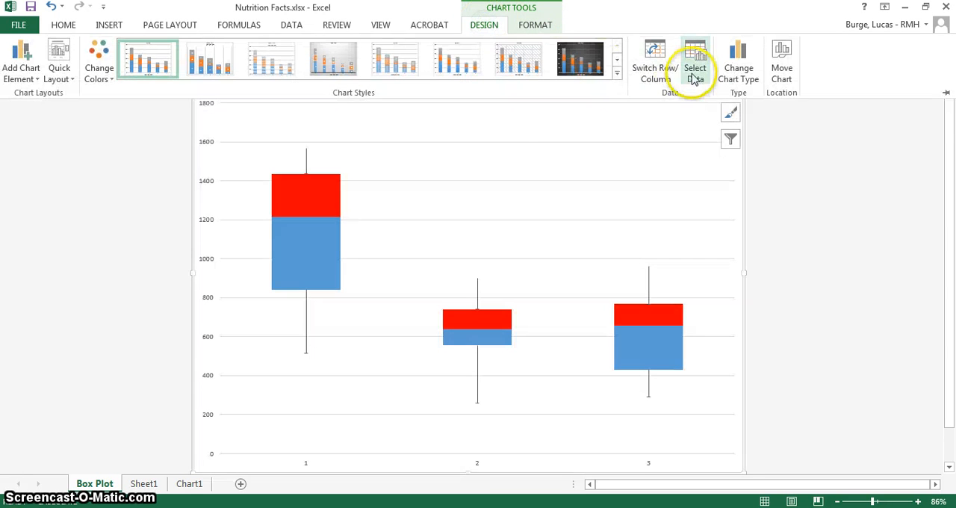
click(695, 75)
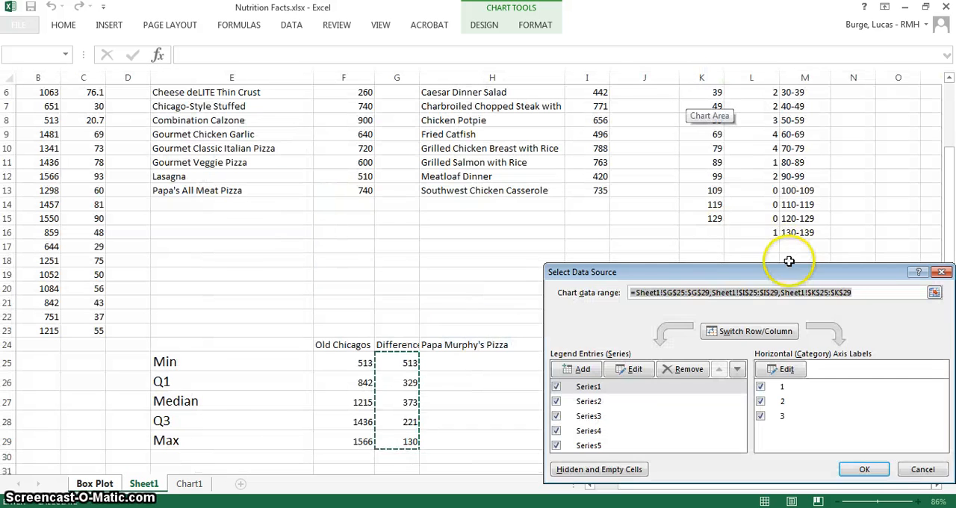
drag(792, 272, 608, 206)
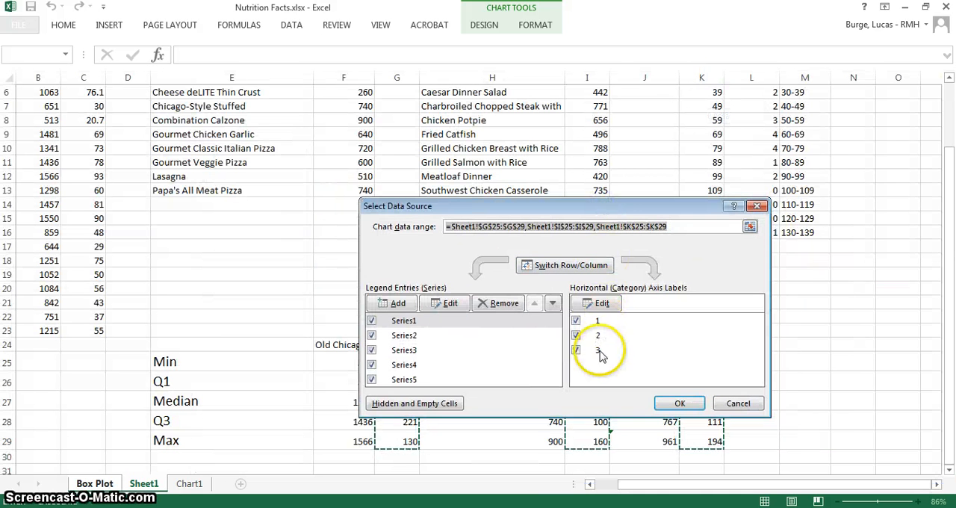
click(602, 305)
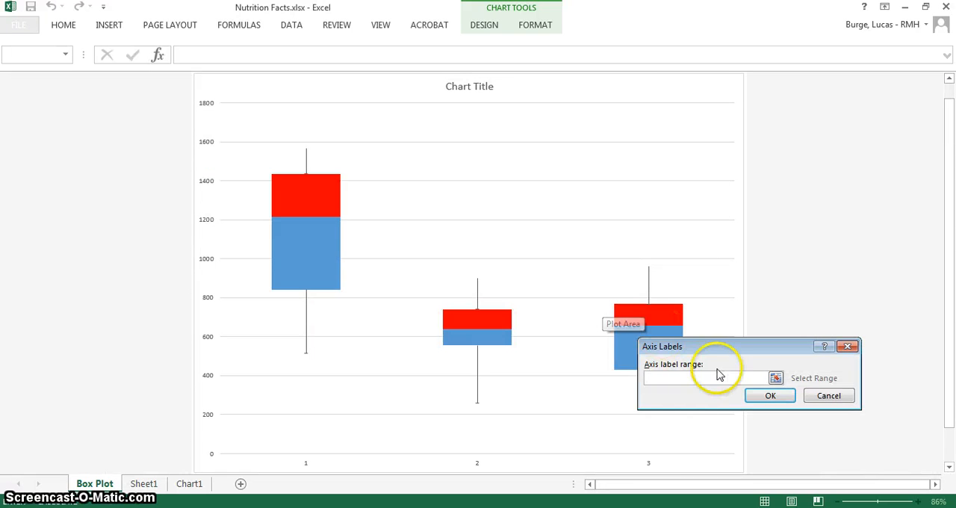
click(144, 483)
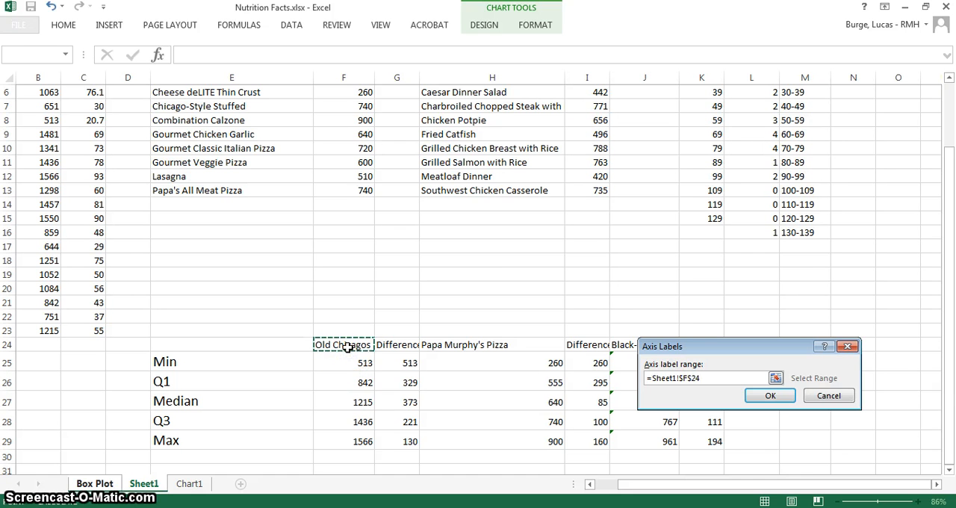
ctrl+click(464, 344)
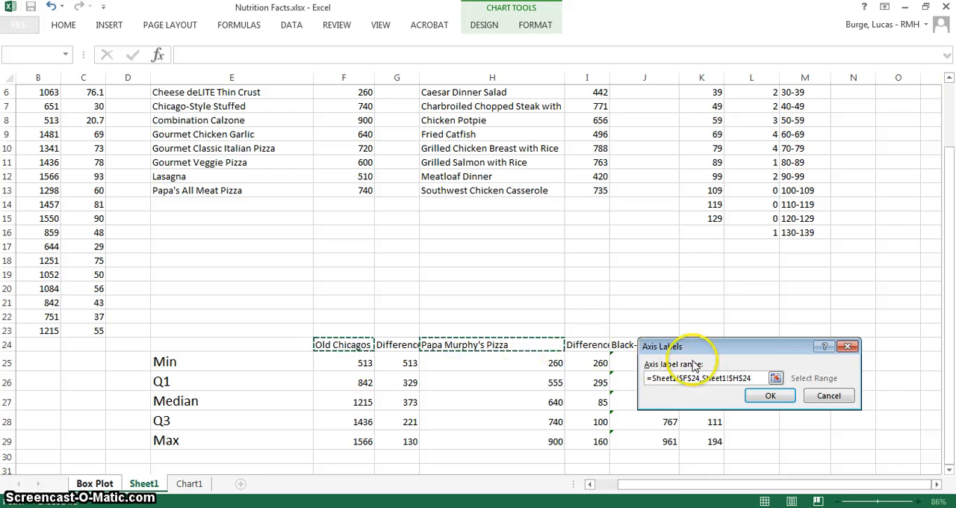
drag(737, 341, 769, 237)
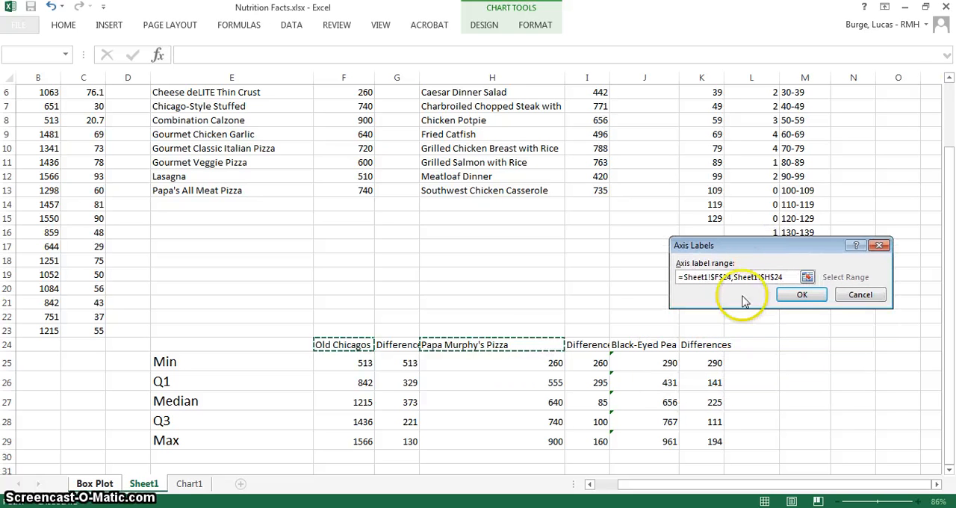
ctrl+click(662, 346)
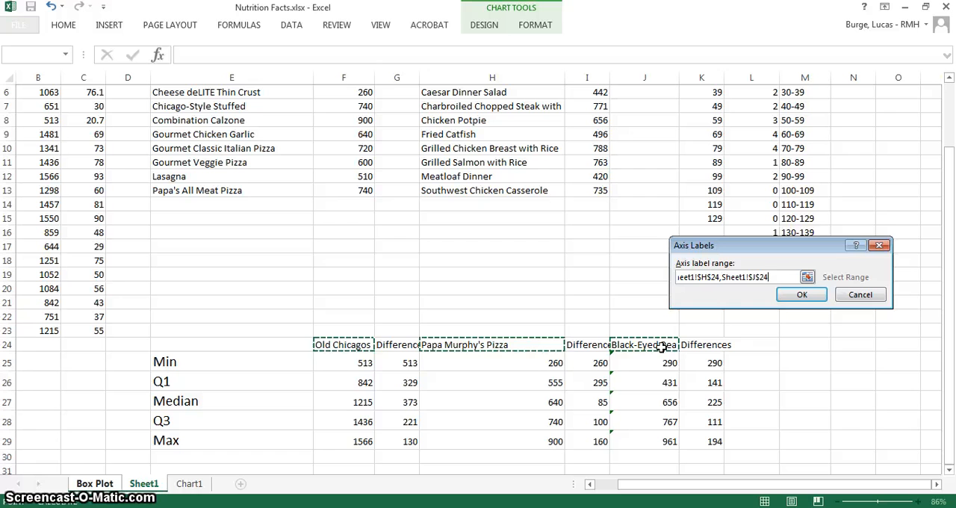
click(803, 296)
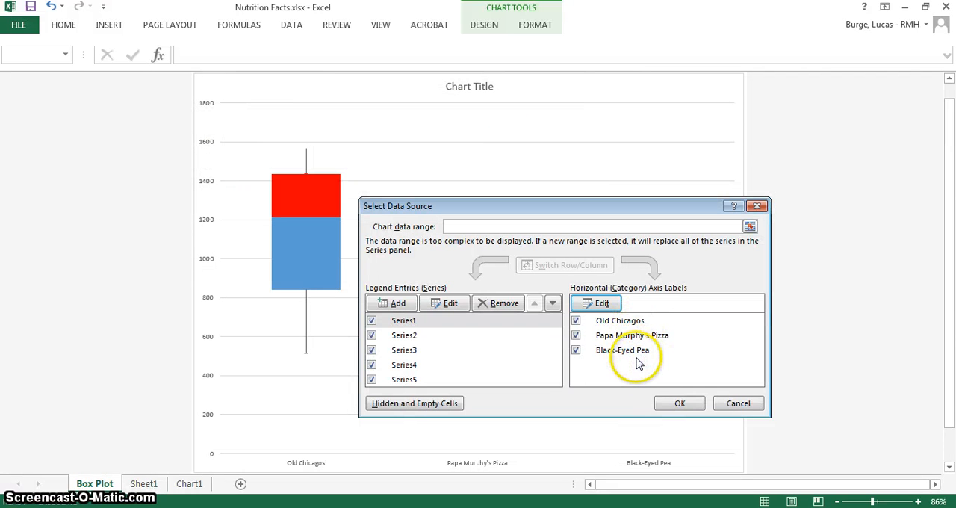
click(675, 404)
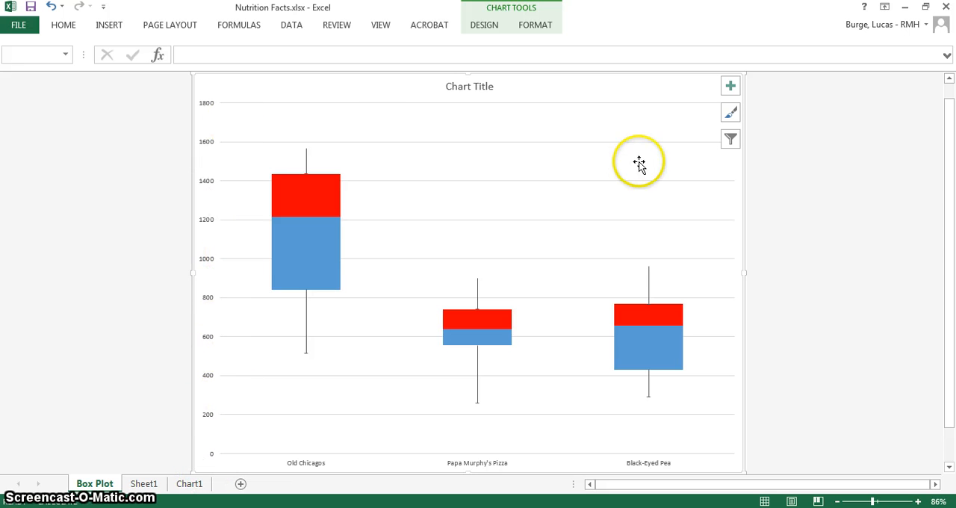
Add a primary vertical axis title to the chart and make it read "Calories"
click(731, 87)
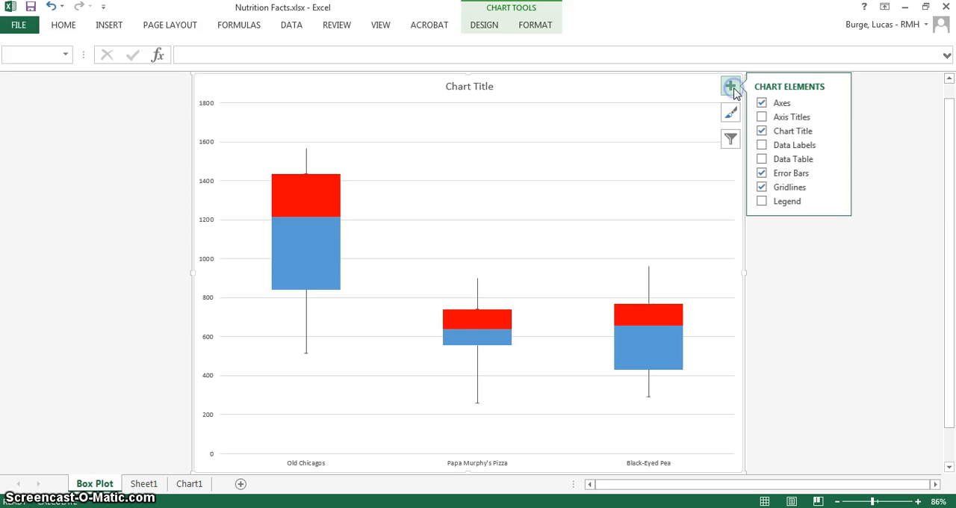
click(837, 117)
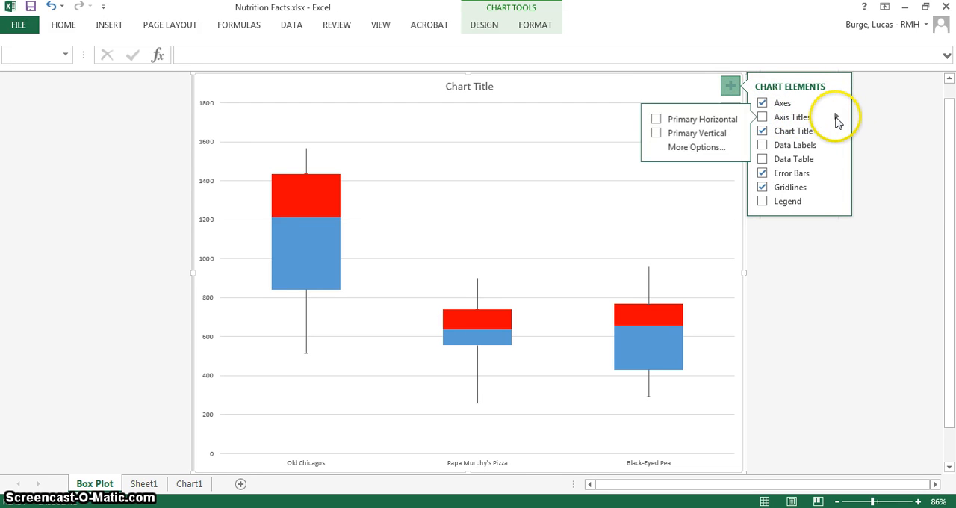
click(706, 133)
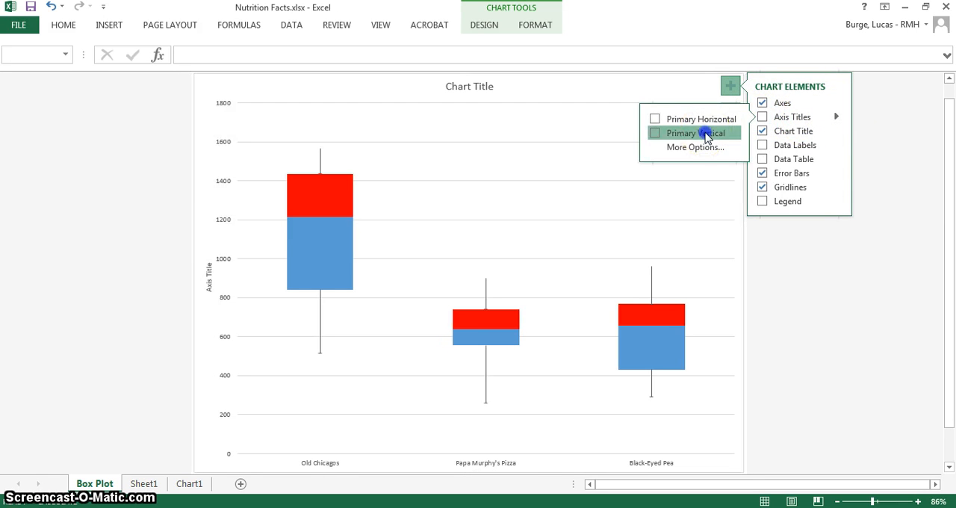
click(209, 278)
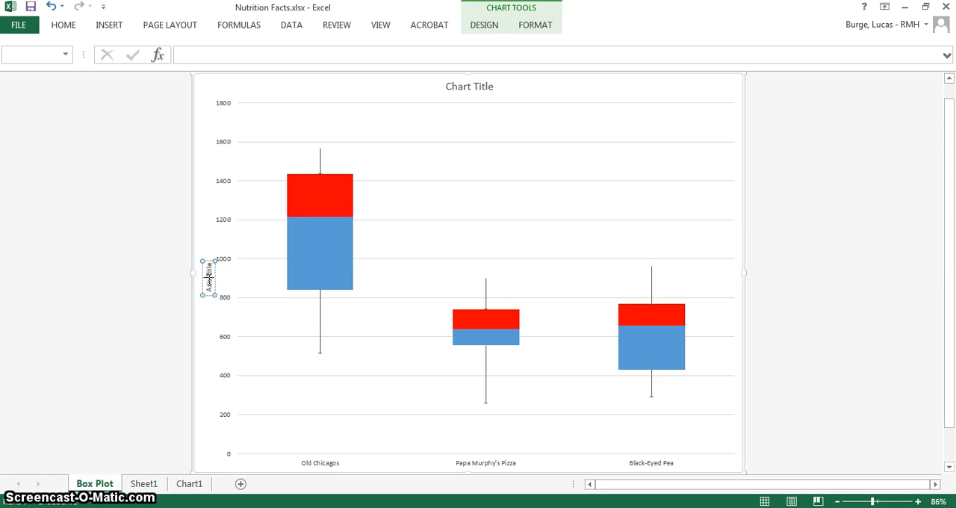
key(BackSpace)
key(BackSpace)
text(Caloriw)
key(BackSpace)
key(BackSpace)
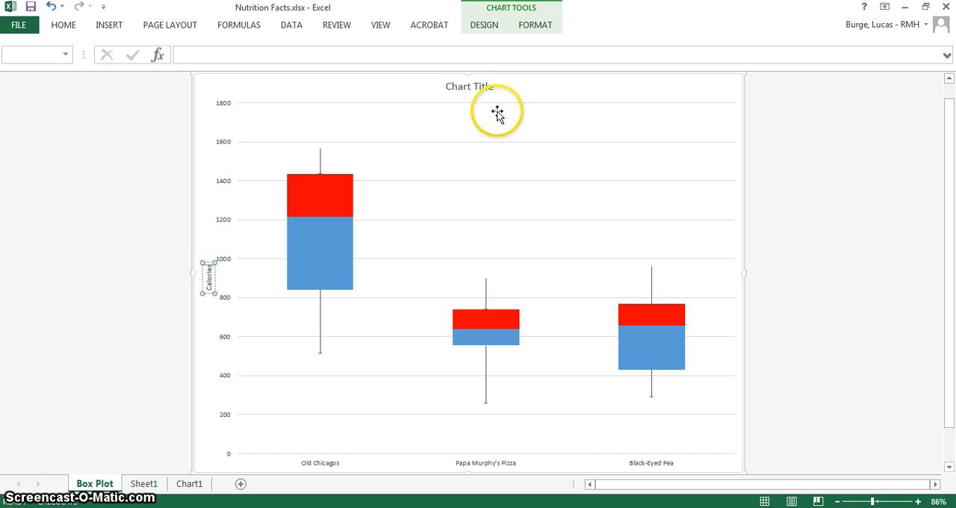
Replace the chart title text with "Box Plot Comparing Calories"
click(474, 83)
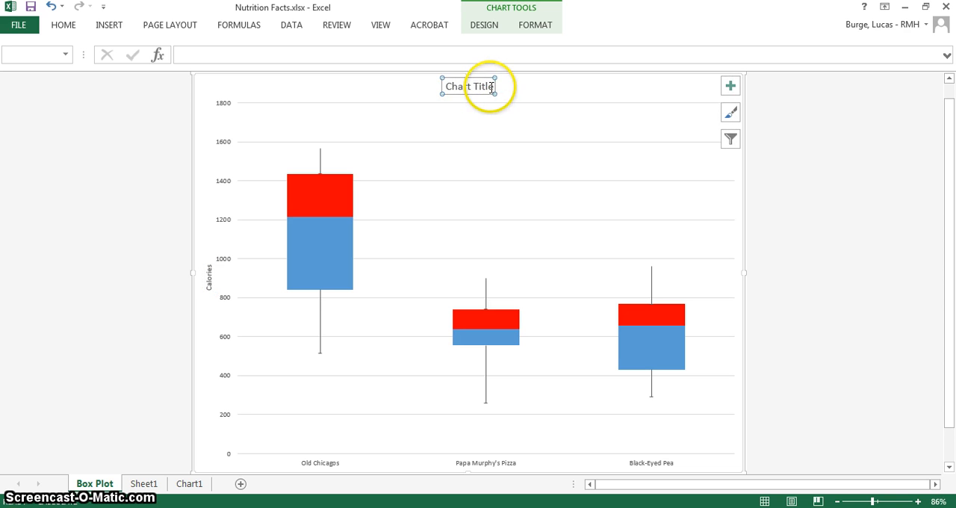
click(492, 88)
drag(448, 84, 447, 84)
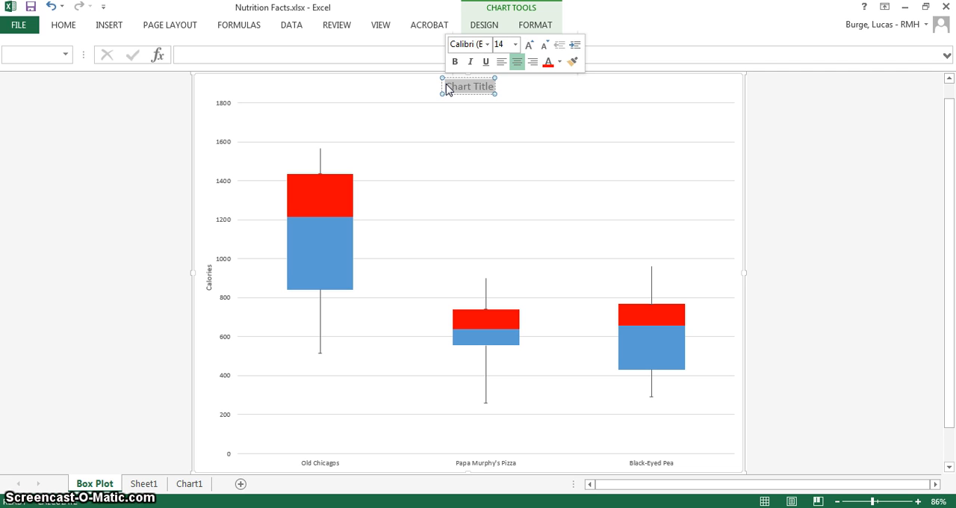
text(Box Plot)
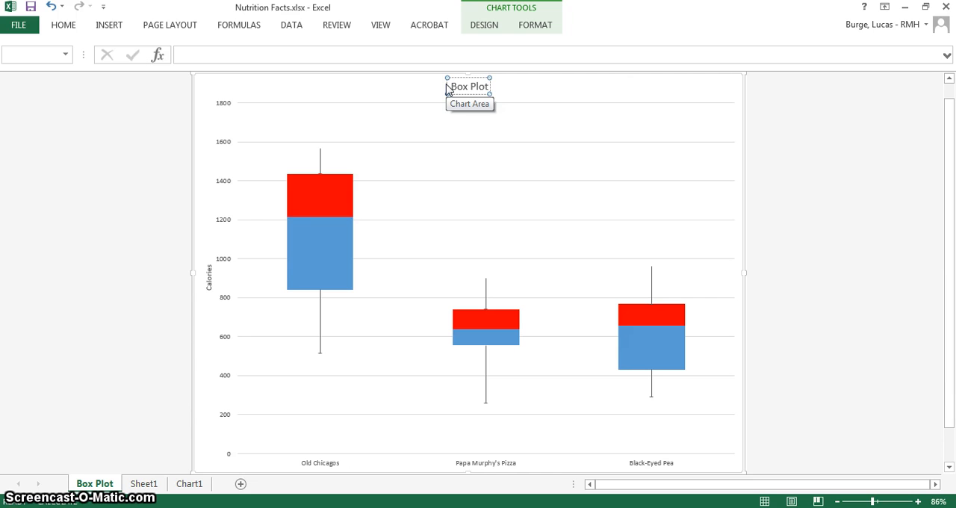
text( Compar)
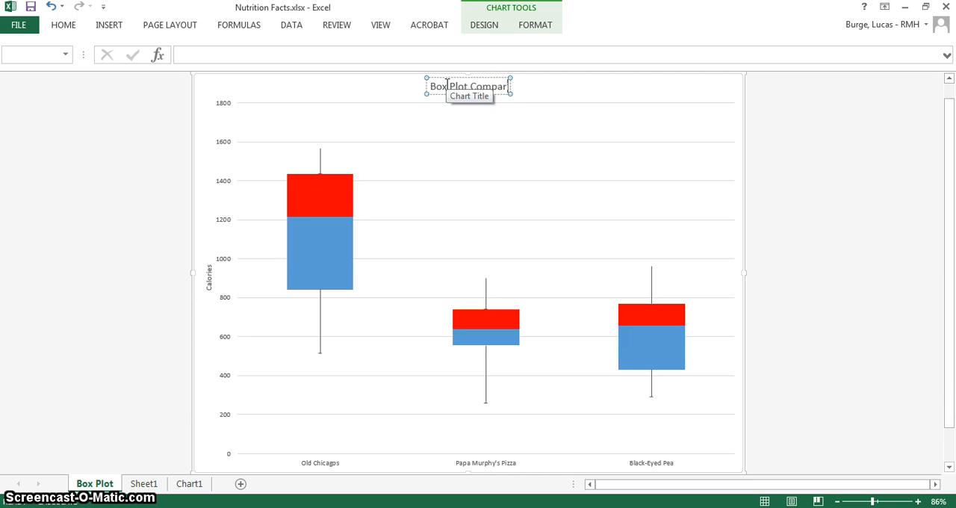
text(ing Calories)
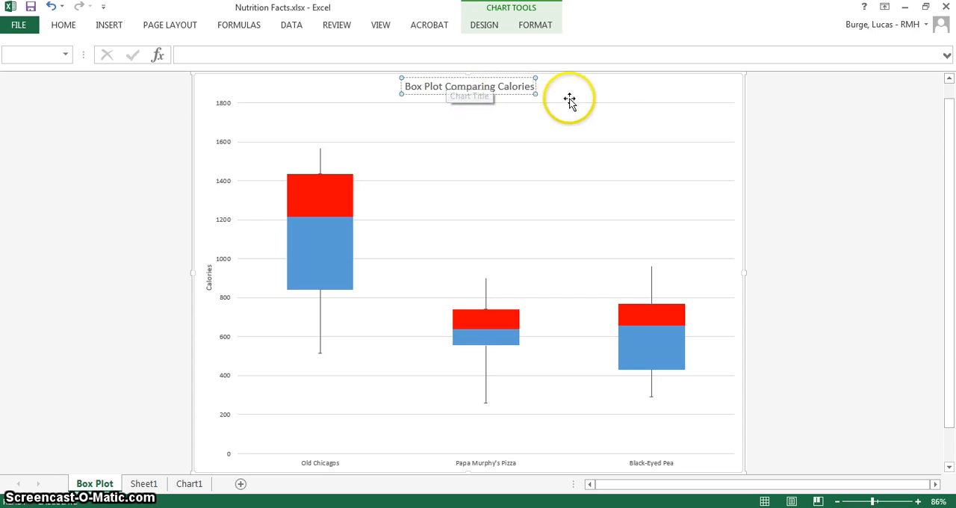
click(672, 108)
click(612, 86)
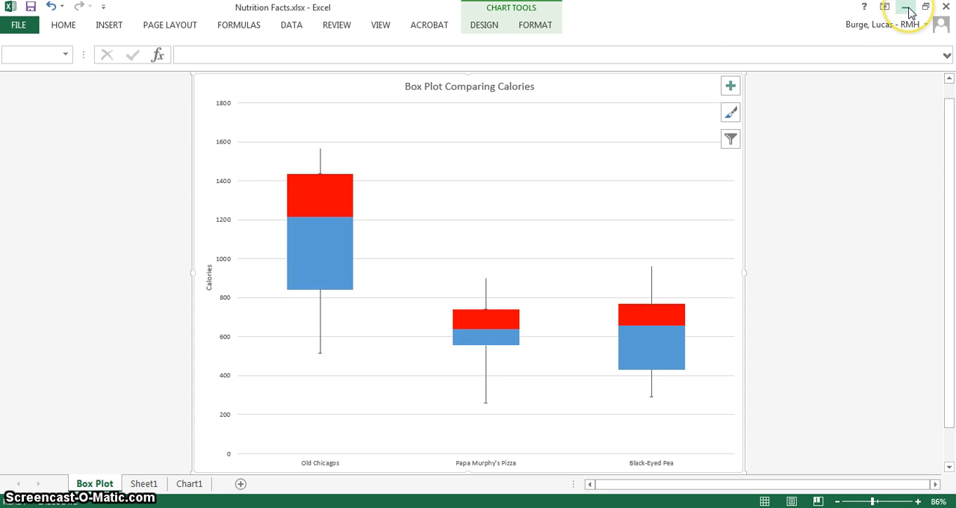
On Sheet1, calculate the mean of the Old Chicago calories in cell B25 with AVERAGE over B3:B23
click(146, 484)
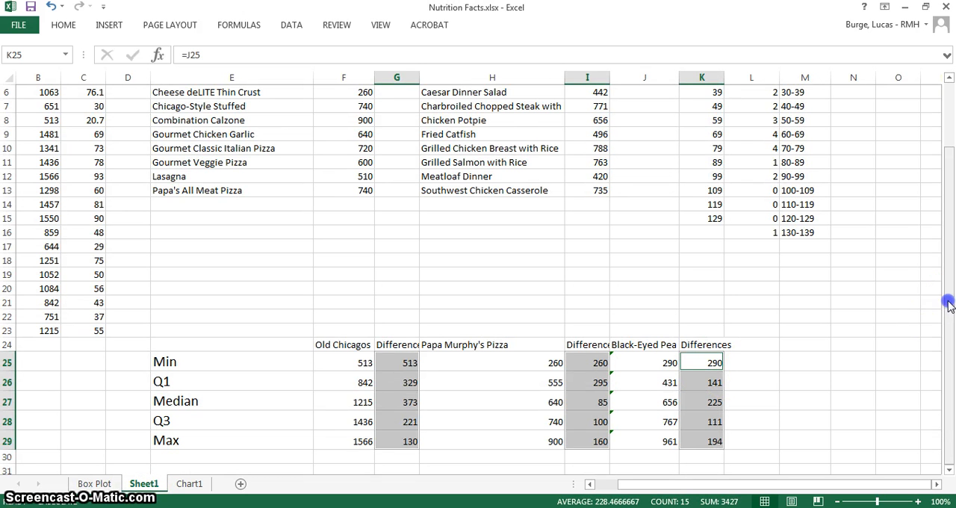
drag(949, 305, 944, 278)
click(41, 378)
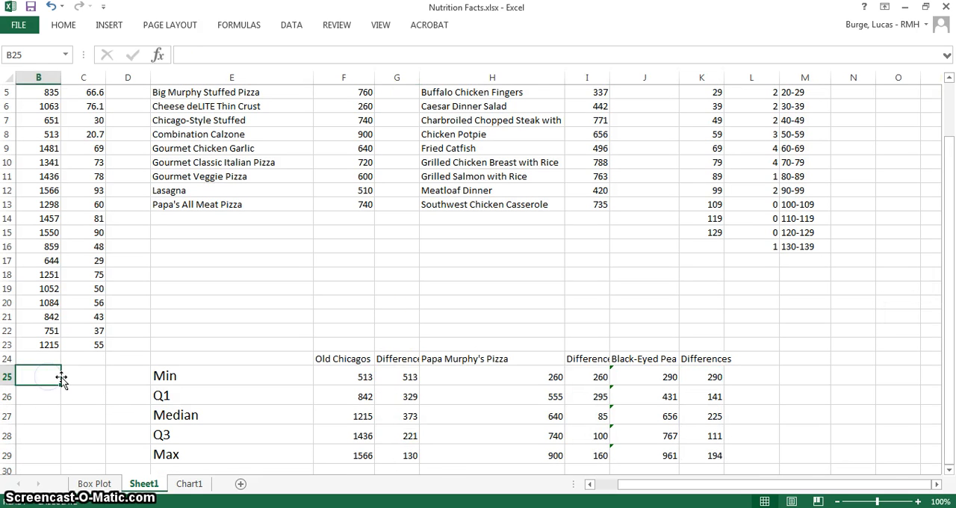
click(169, 396)
text(=)
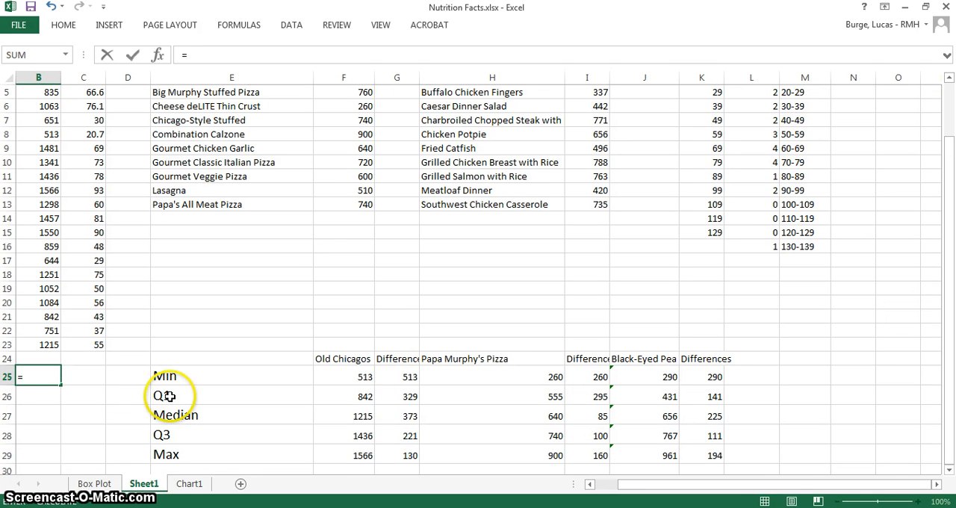
text(mean)
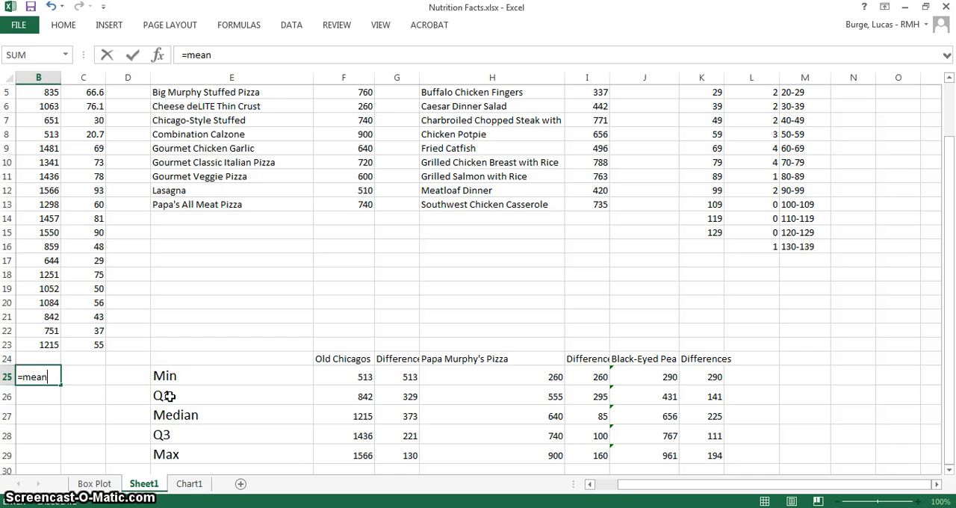
key(BackSpace)
key(BackSpace)
key(BackSpace)
key(BackSpace)
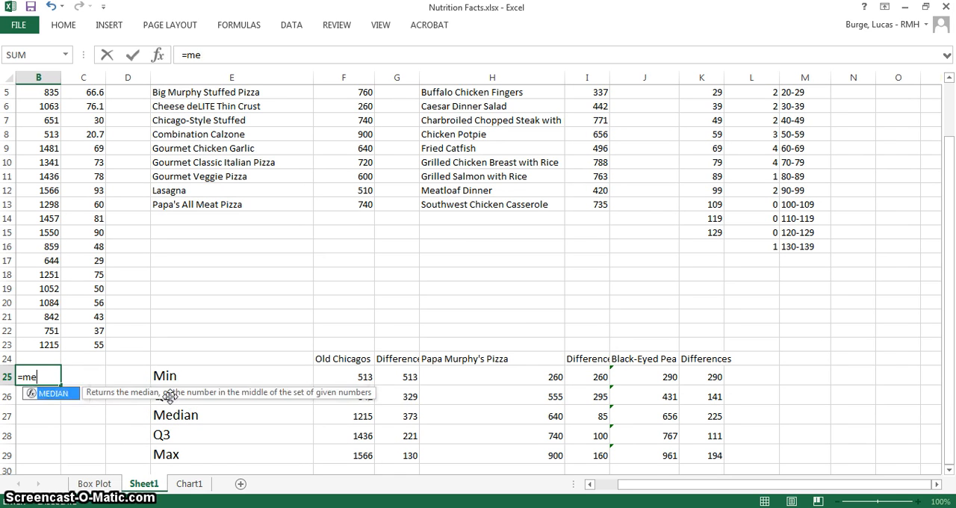
text(aver)
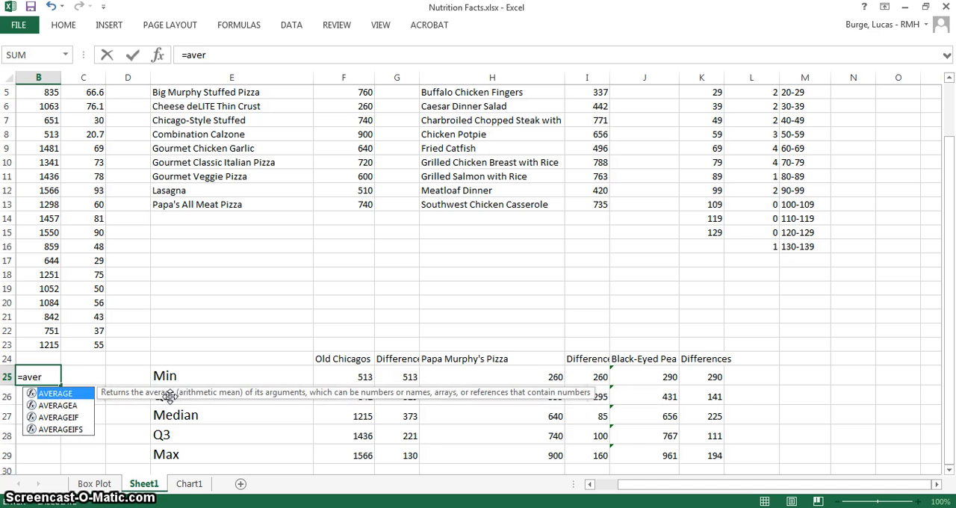
double_click(38, 394)
click(47, 345)
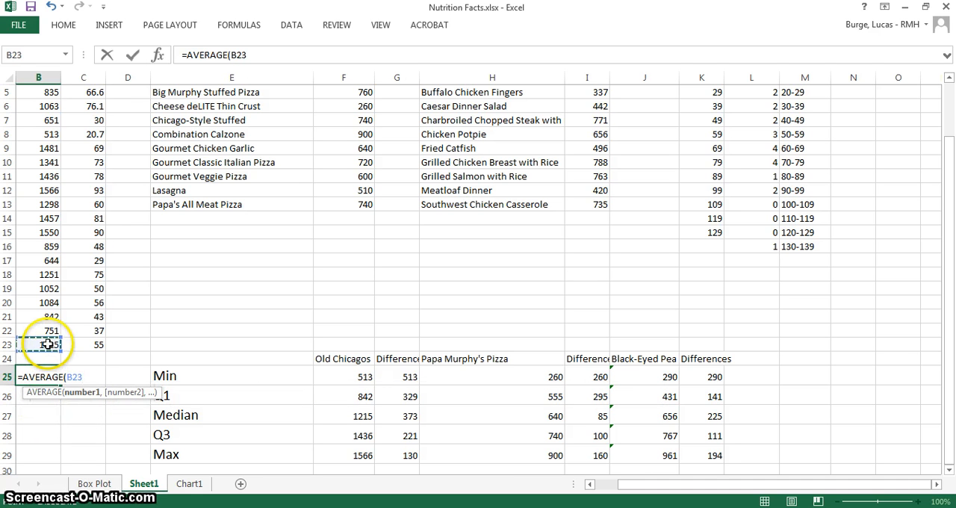
drag(47, 345, 189, 120)
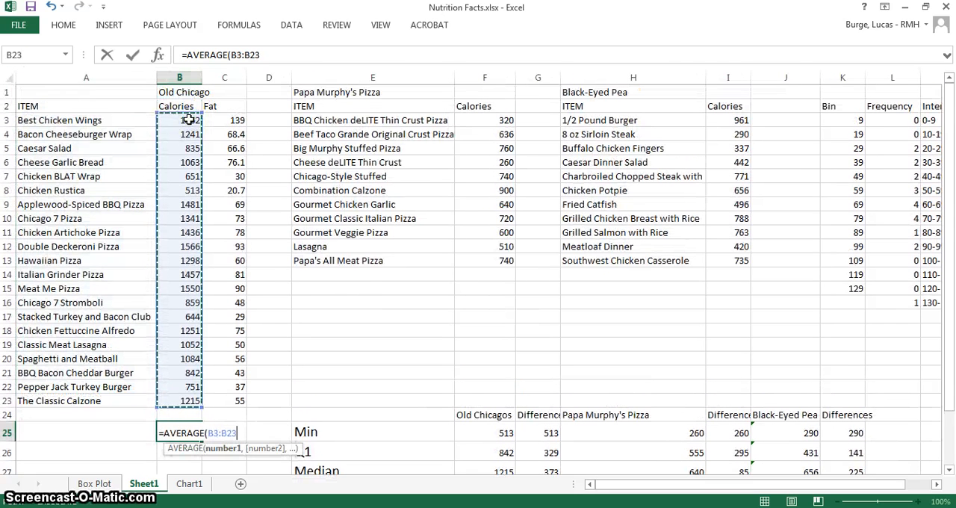
key(Return)
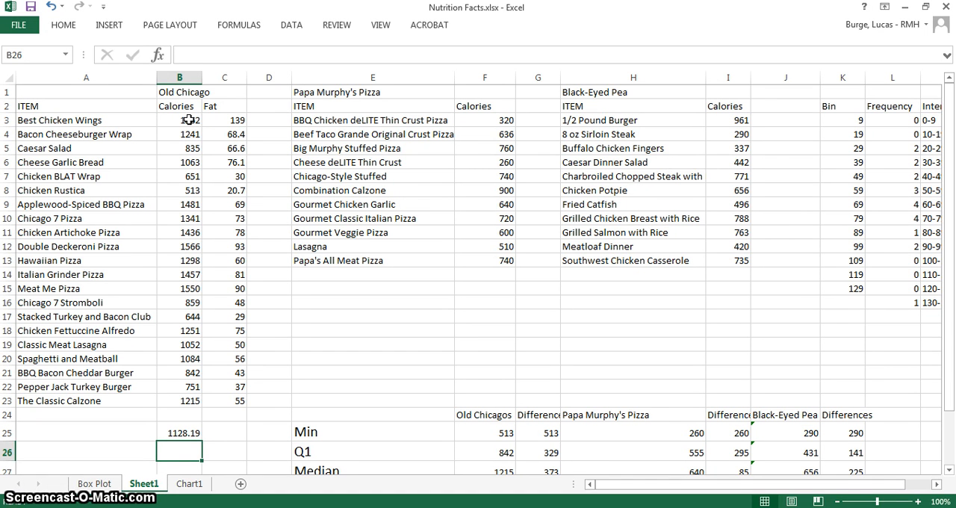
Calculate the standard deviation of the Old Chicago calories in cell B26 with STDEV over B3:B23
text(=st)
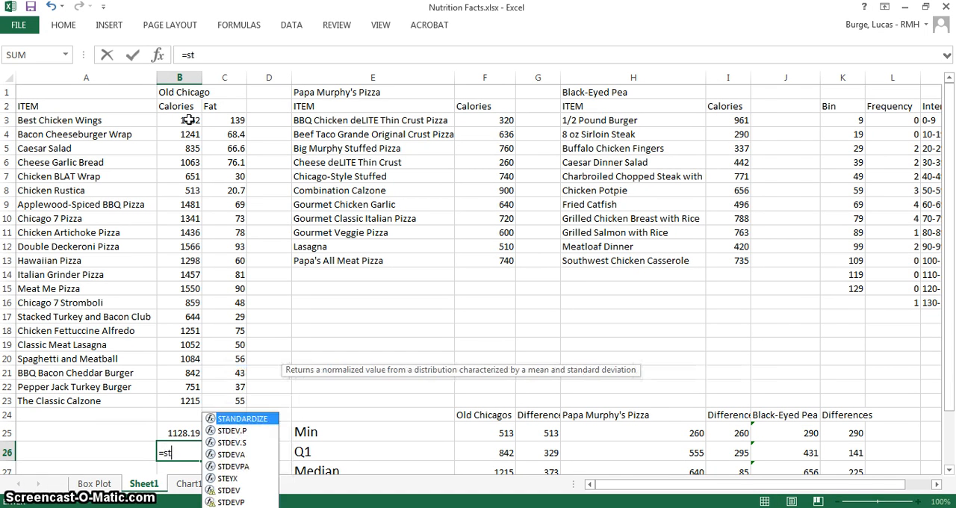
text(d)
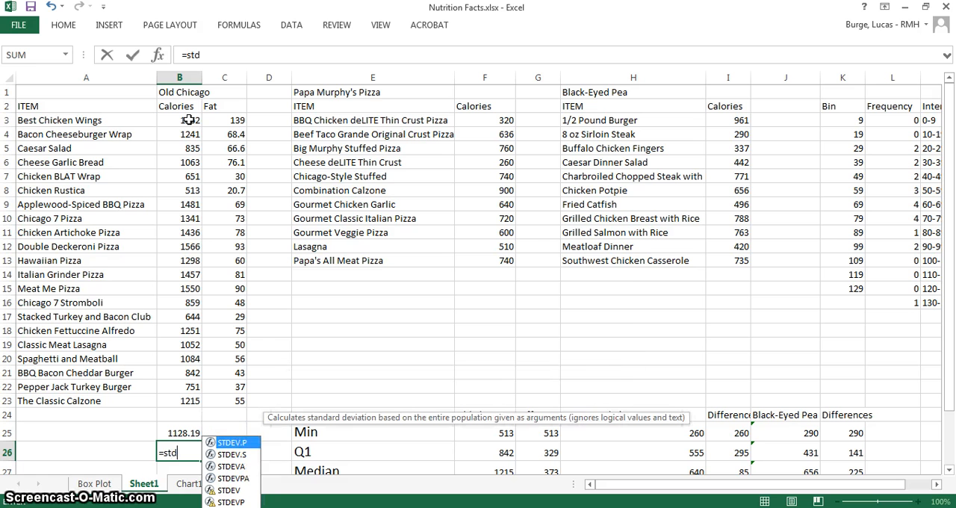
text(ev)
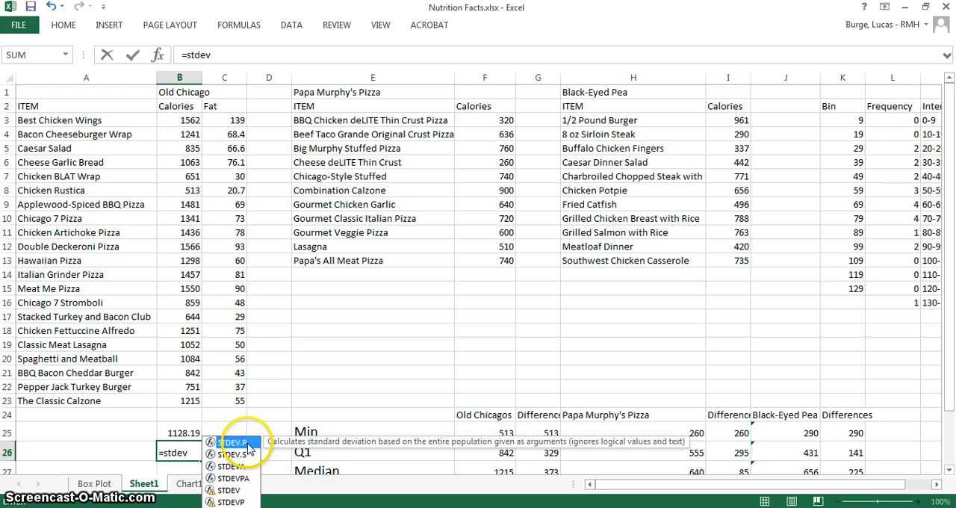
text(()
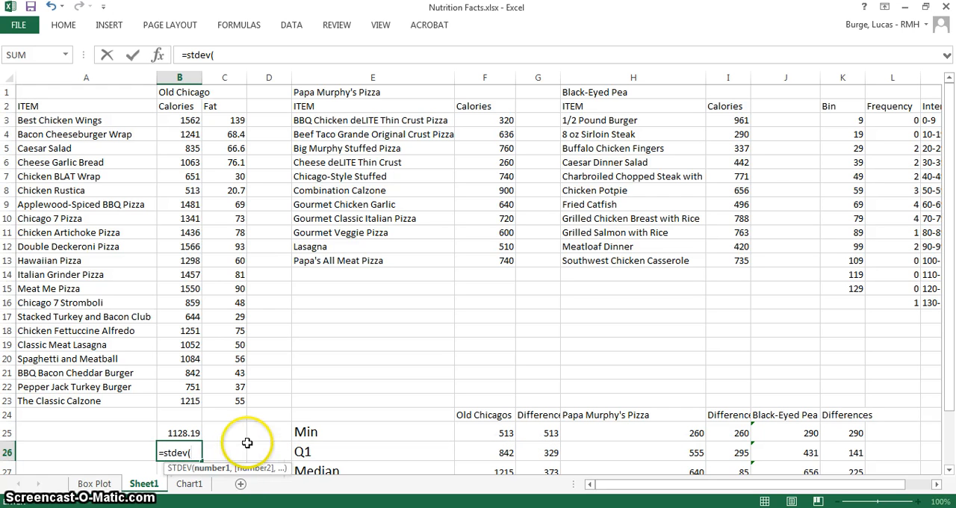
click(192, 400)
drag(189, 361, 180, 120)
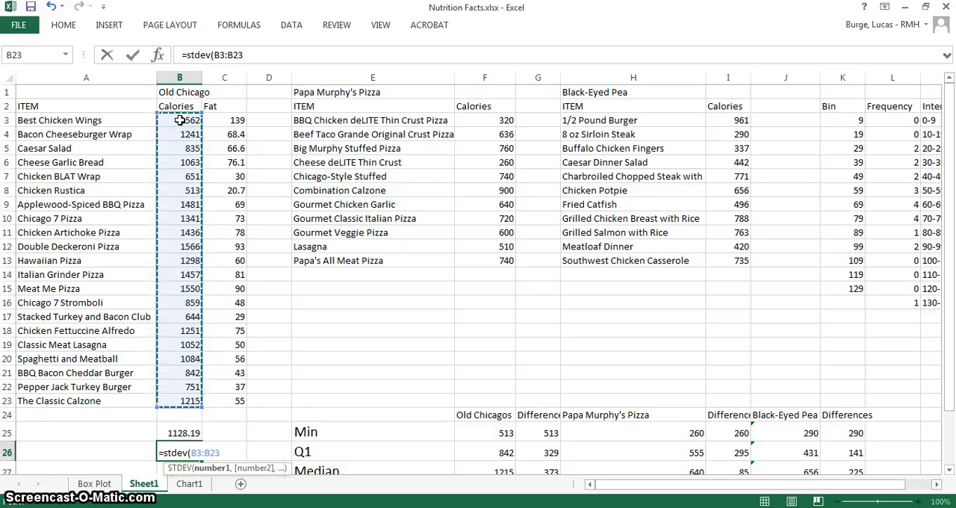
key(Return)
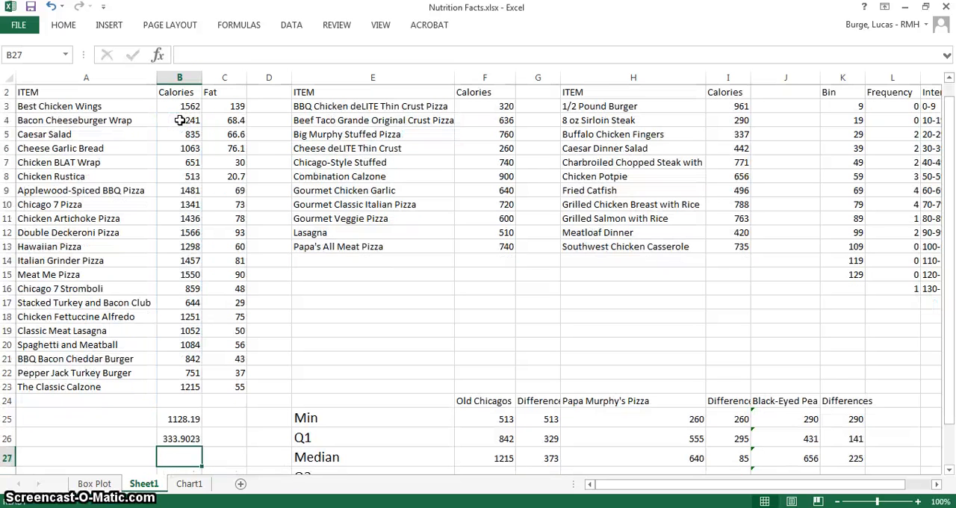
click(178, 440)
click(178, 419)
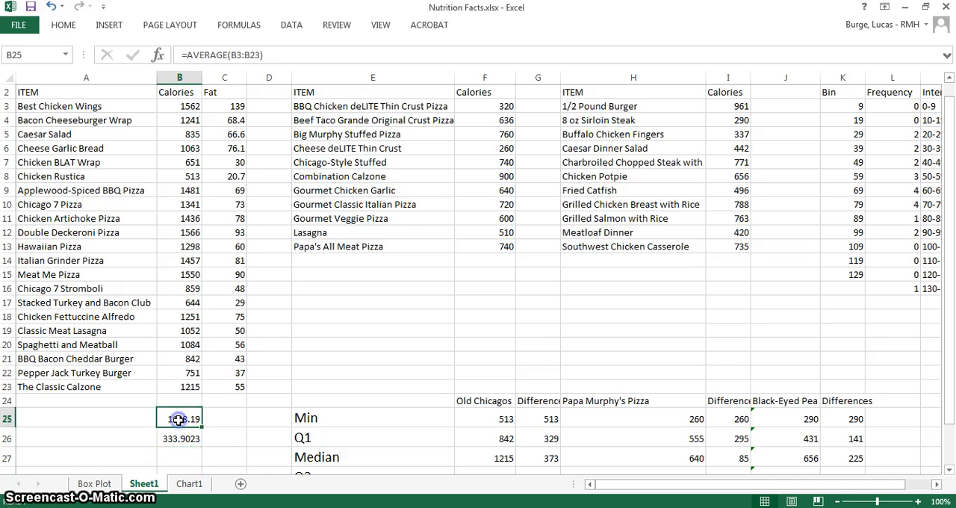
Calculate the mean of the Papa Murphy's Pizza calories in cell F15 with AVERAGE over F3:F13
click(483, 274)
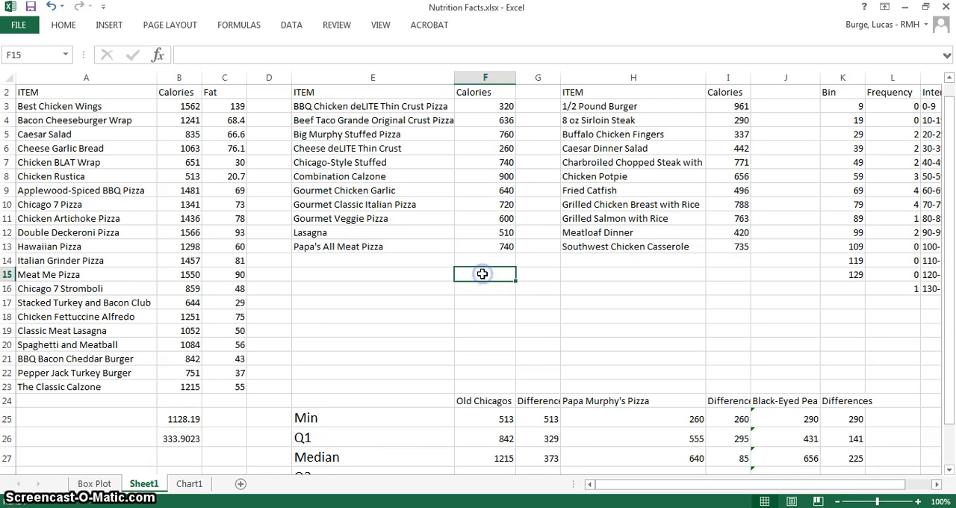
text(=aver)
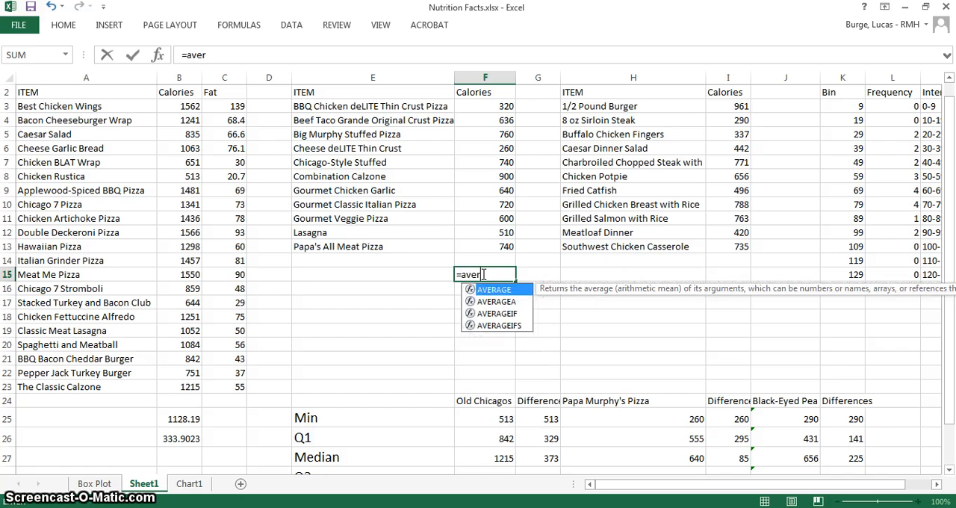
double_click(475, 290)
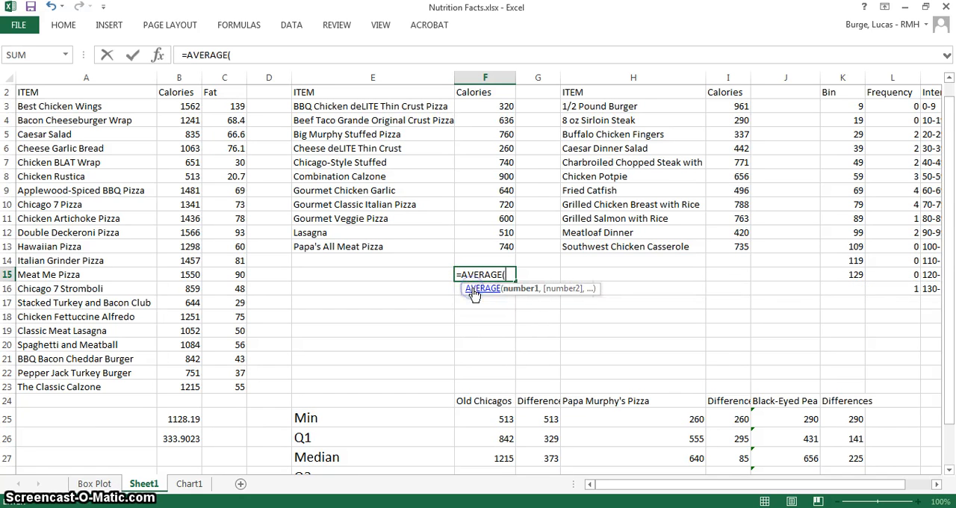
drag(488, 249, 486, 103)
key(Return)
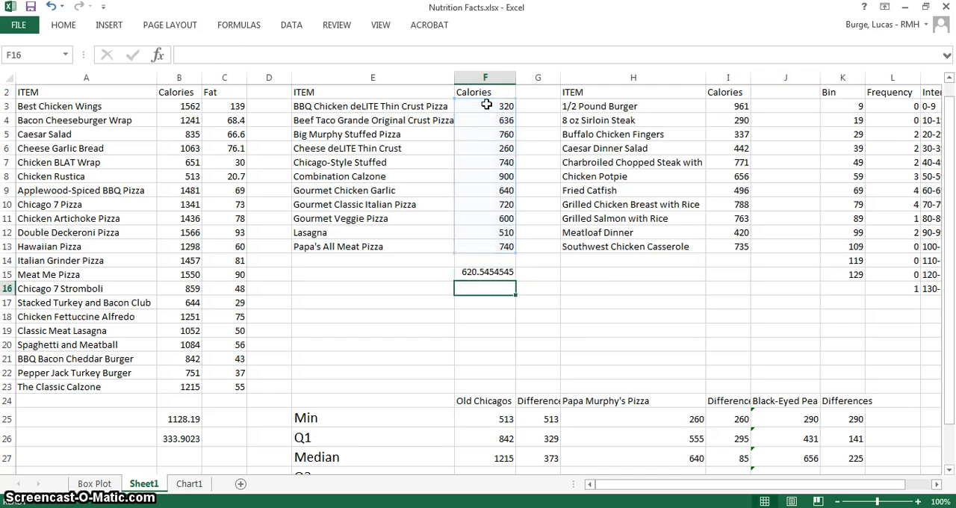
Calculate the standard deviation of the Papa Murphy's Pizza calories in cell F16 with STDEV over F3:F13
text(=st)
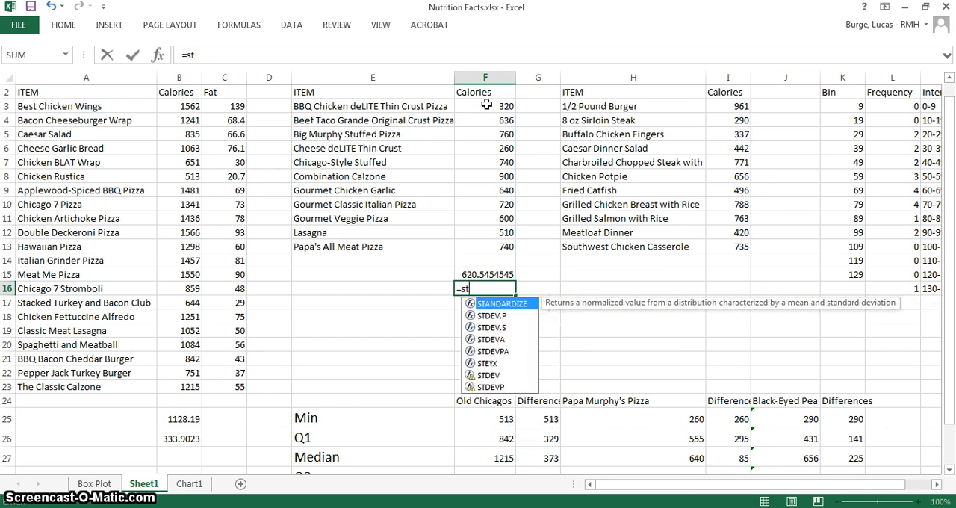
text(dev()
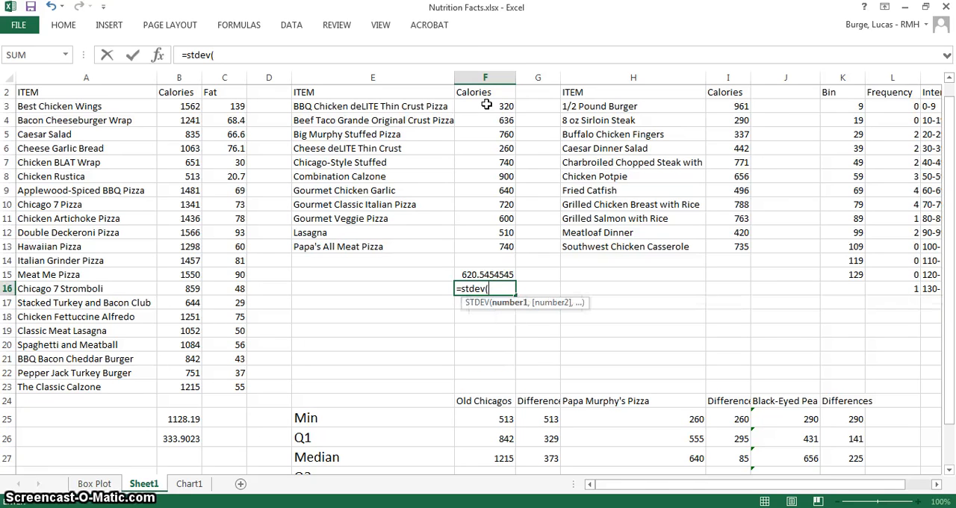
drag(496, 243, 488, 107)
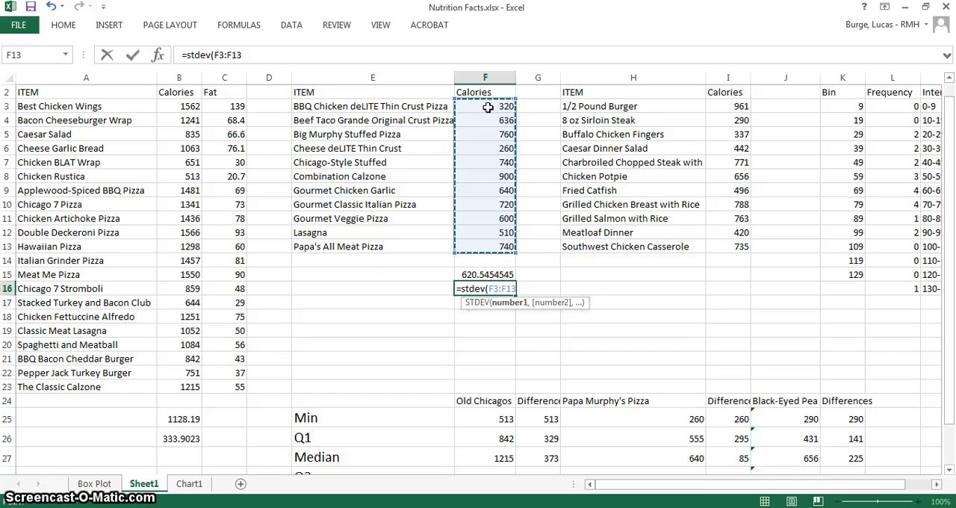
text())
key(Return)
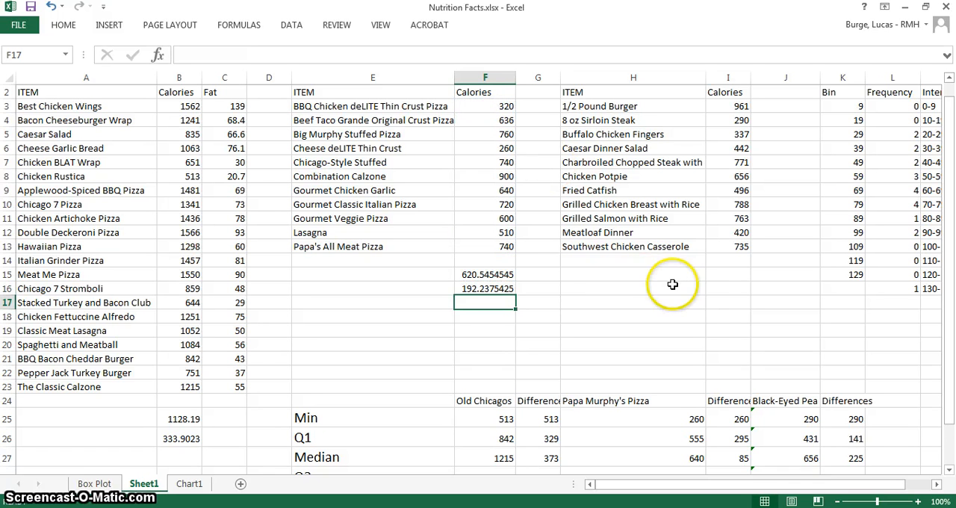
Calculate the mean of the Black-Eyed Pea calories in cell I15 with AVERAGE over I3:I13
click(720, 276)
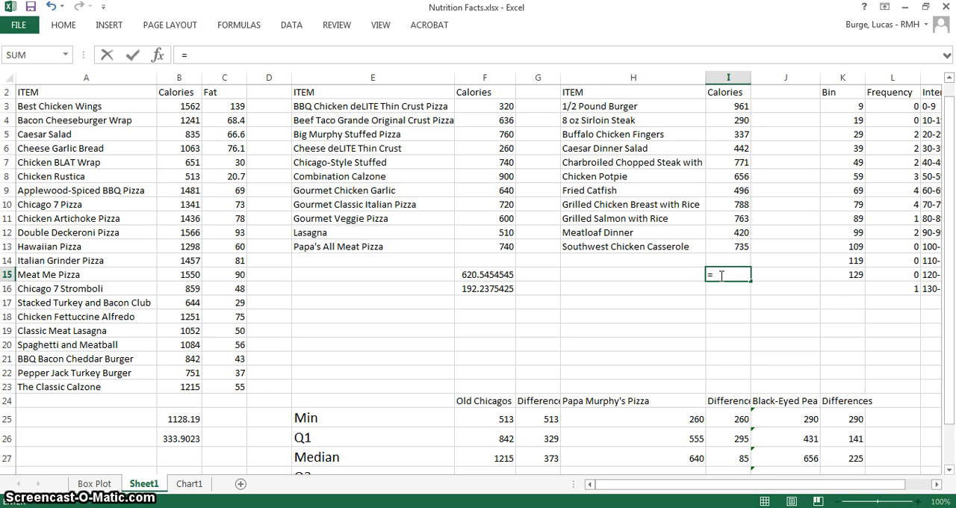
text(ave)
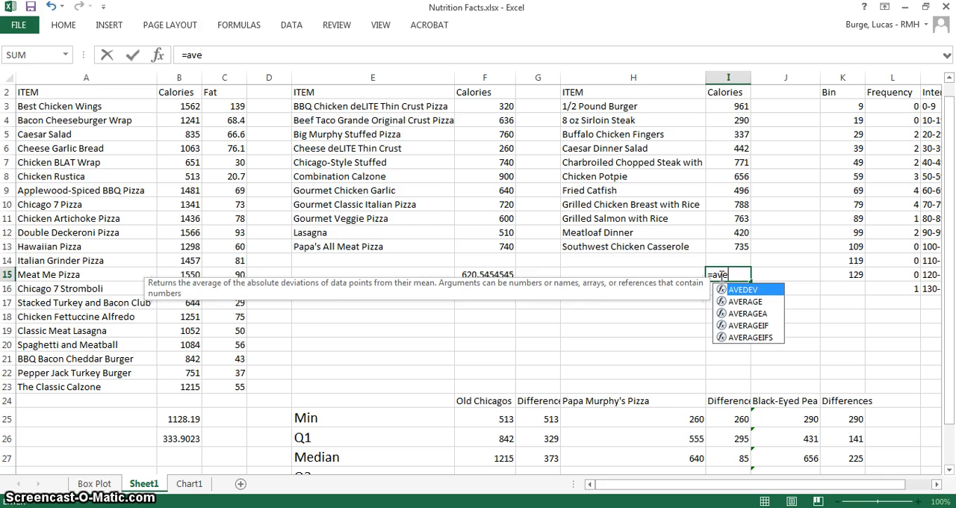
text(rage)
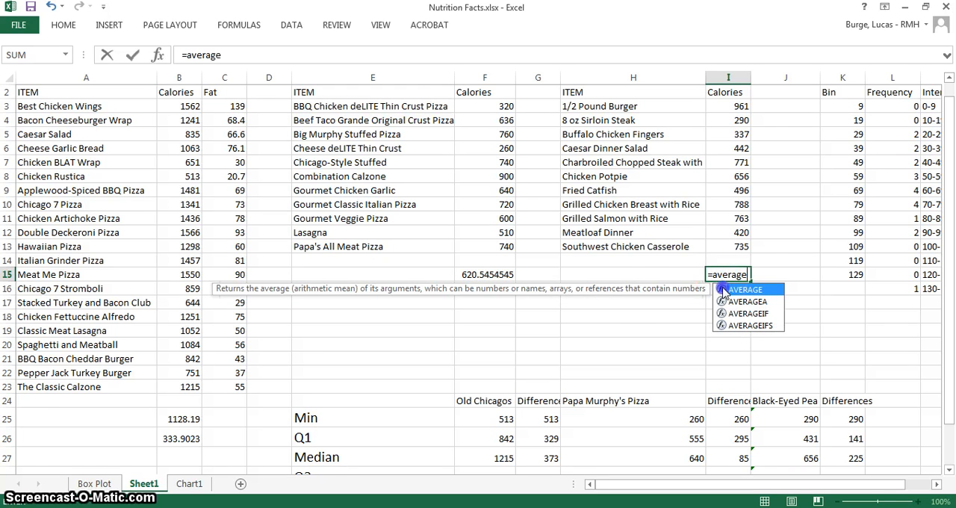
double_click(745, 289)
click(740, 245)
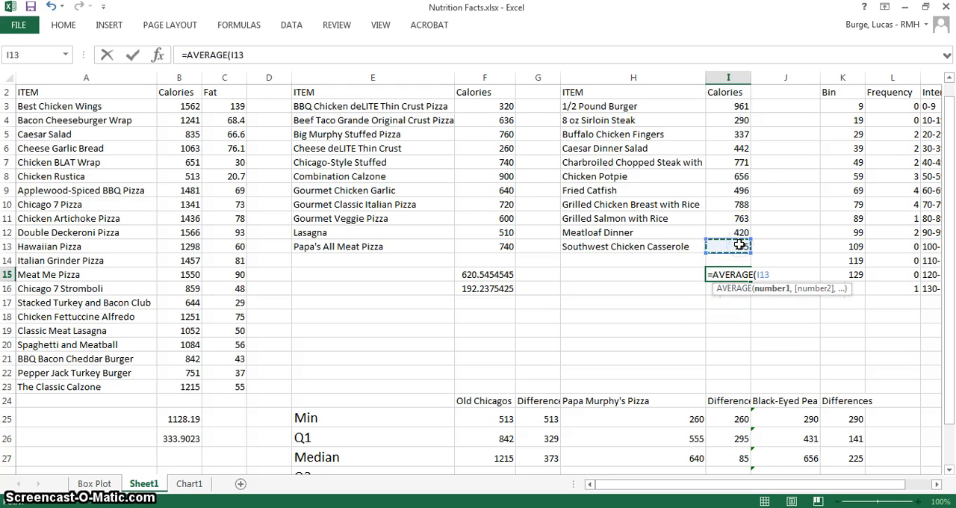
drag(740, 245, 734, 106)
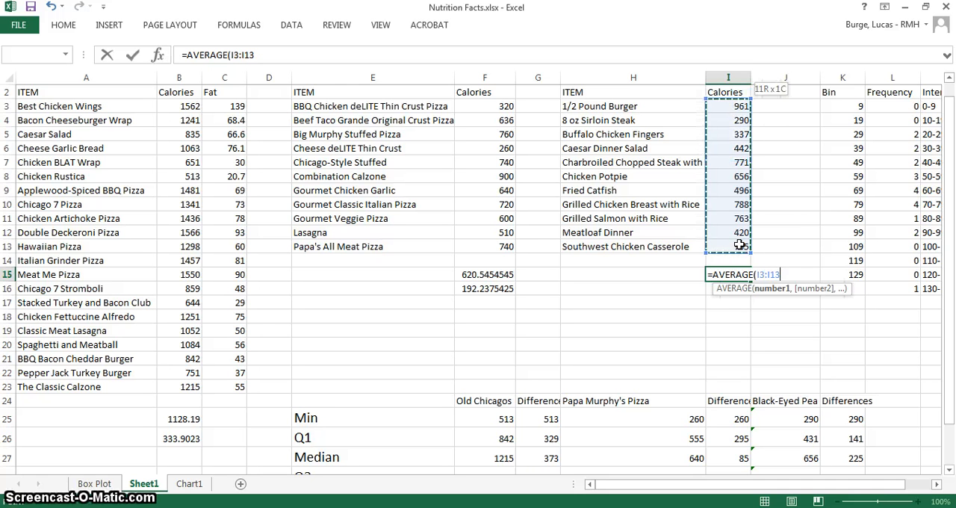
key(Return)
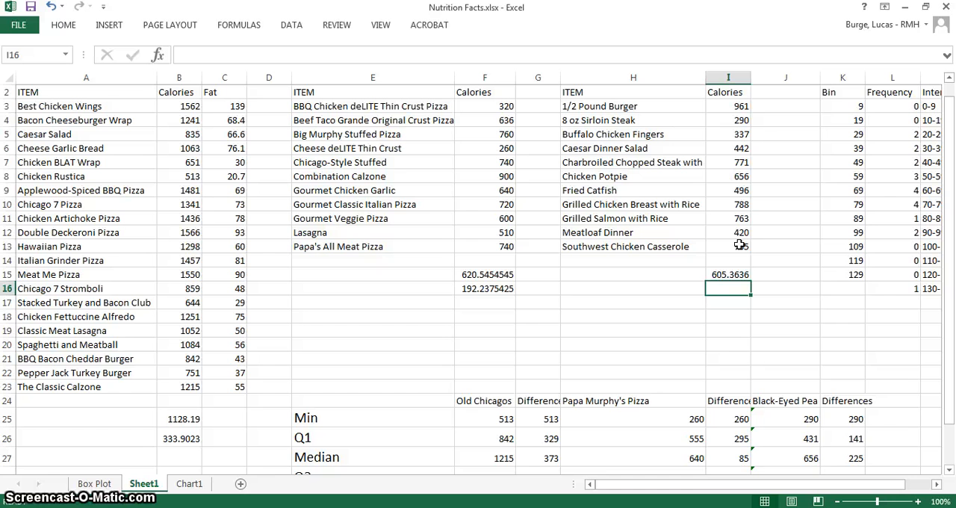
Calculate the standard deviation of the Black-Eyed Pea calories in cell I16 with STDEV over I3:I13
text(=s)
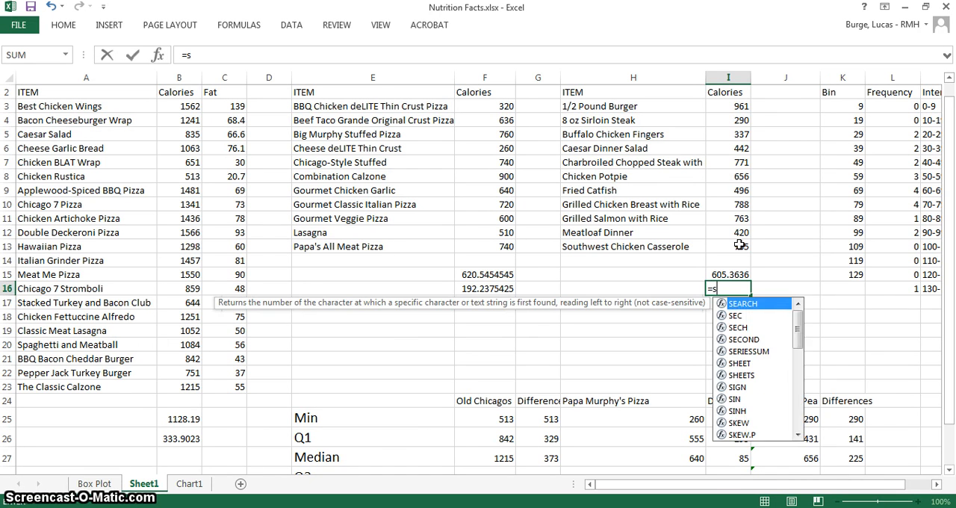
text(te)
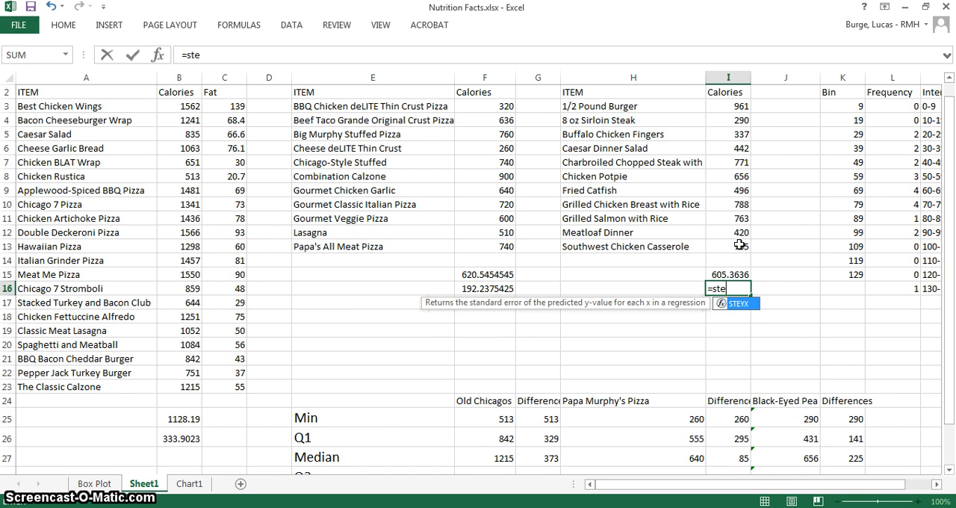
key(BackSpace)
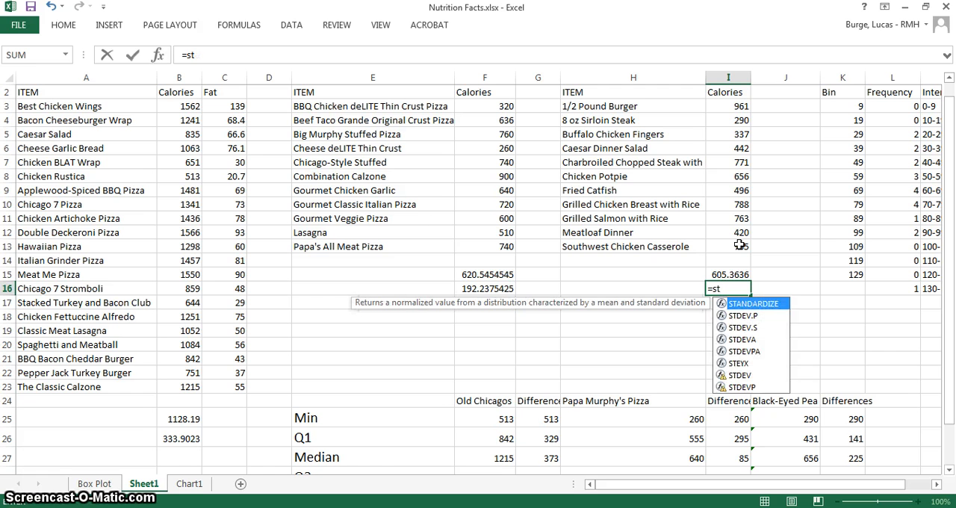
text(dev)
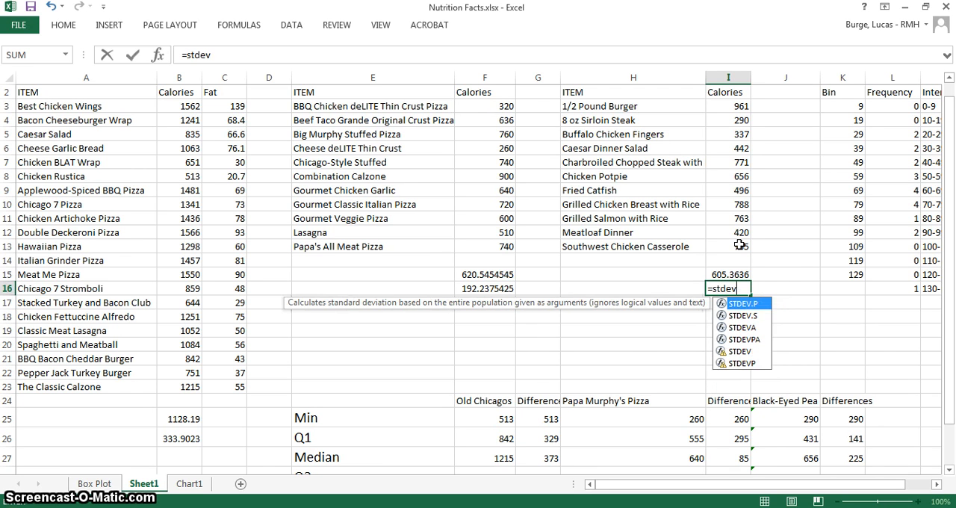
text(()
drag(740, 246, 731, 109)
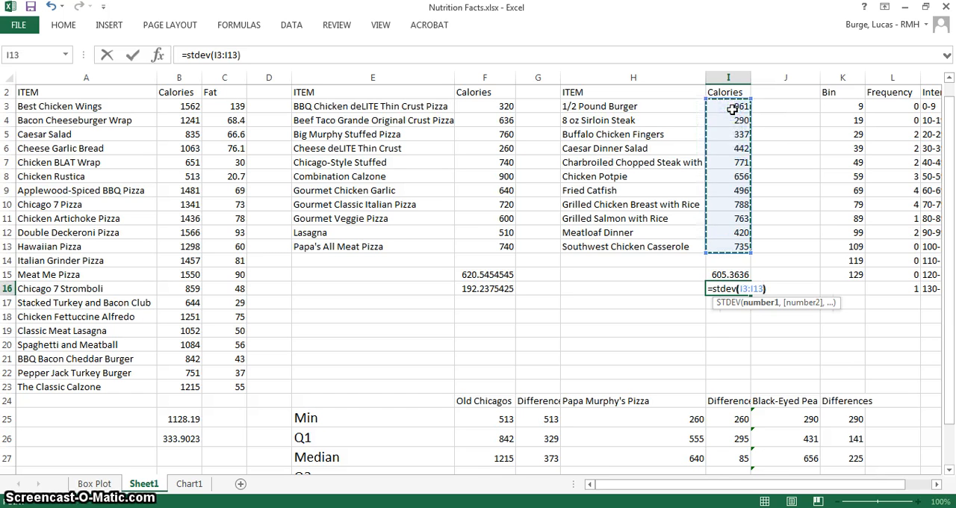
key(Return)
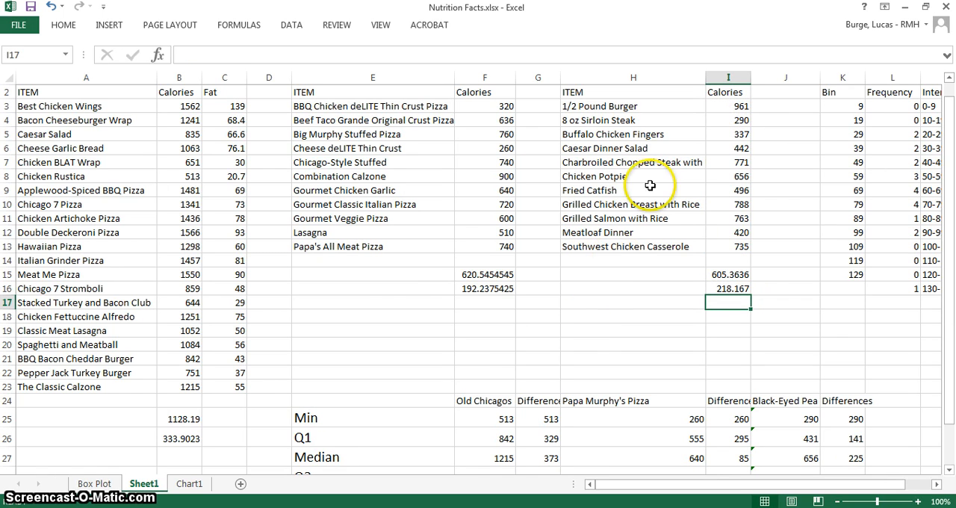
Label the Papa Murphy's Pizza statistics with "mean" in cell E15 and "standard deviation" in cell E16
click(402, 276)
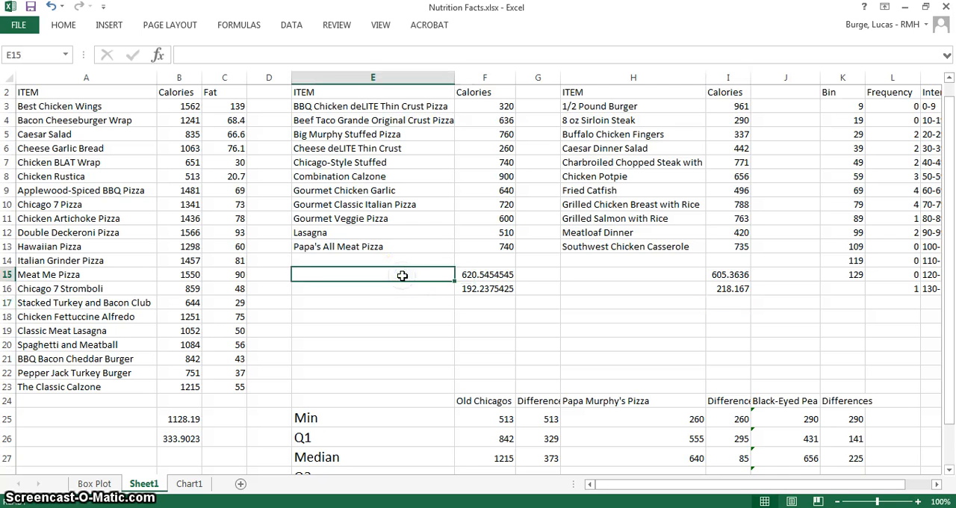
text(mean)
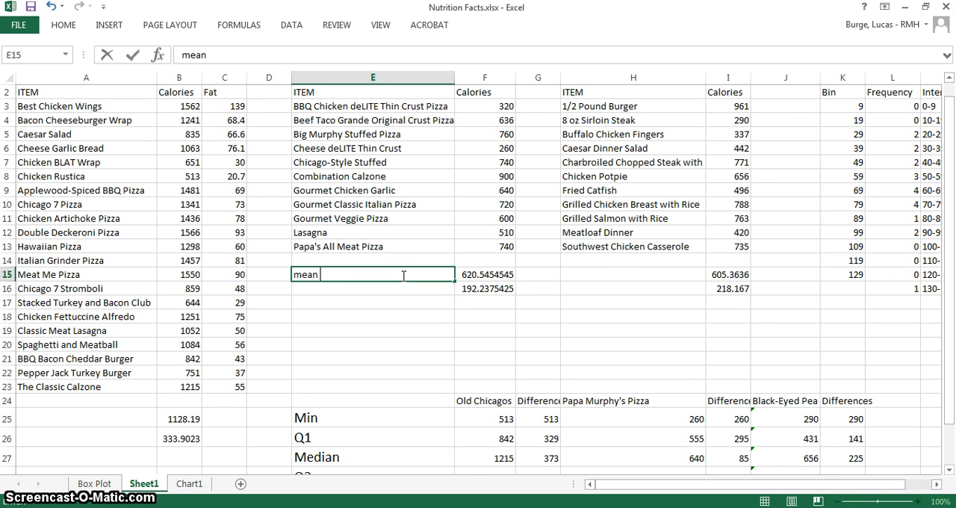
text( standard deviation)
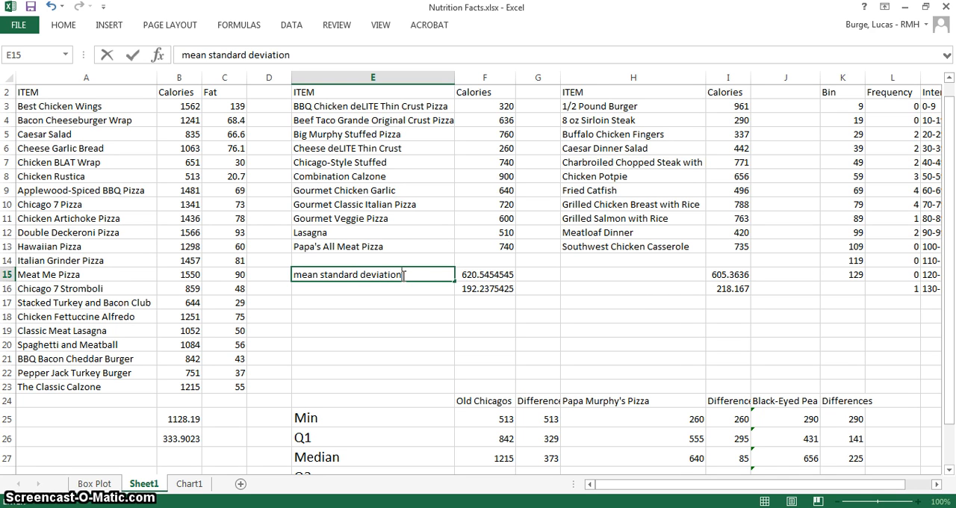
drag(403, 274, 323, 272)
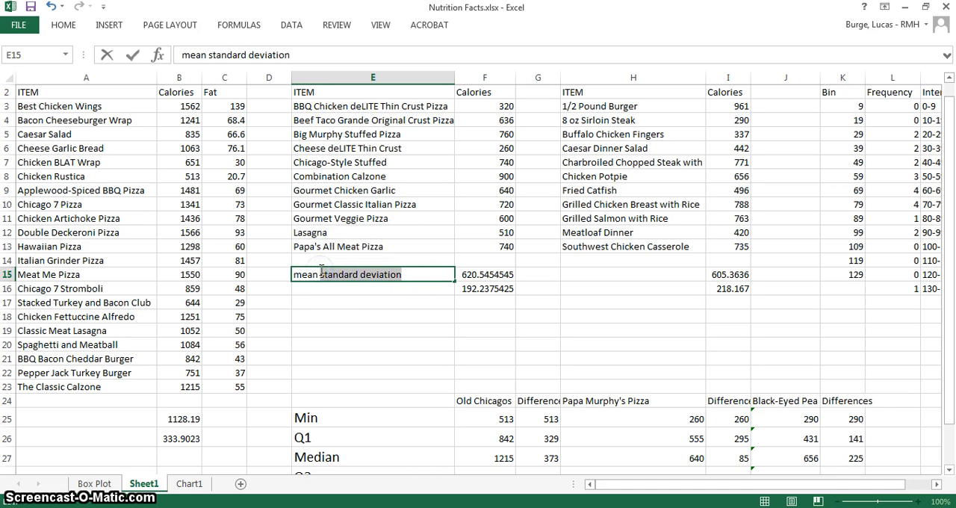
key(BackSpace)
click(323, 290)
key(ctrl+v)
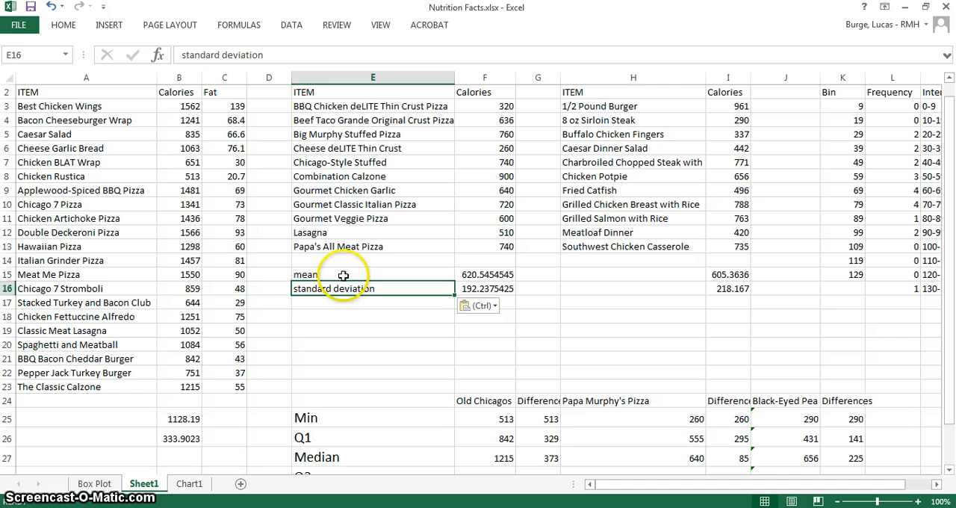
Copy the mean and standard deviation labels from E15:E16 to A25:A26 and H15:H16
drag(342, 276, 343, 276)
key(ctrl+c)
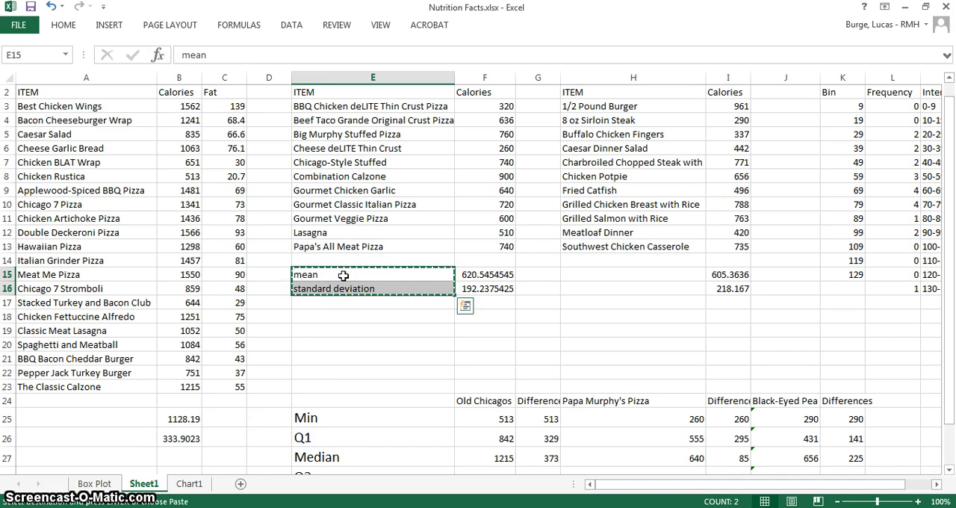
click(131, 419)
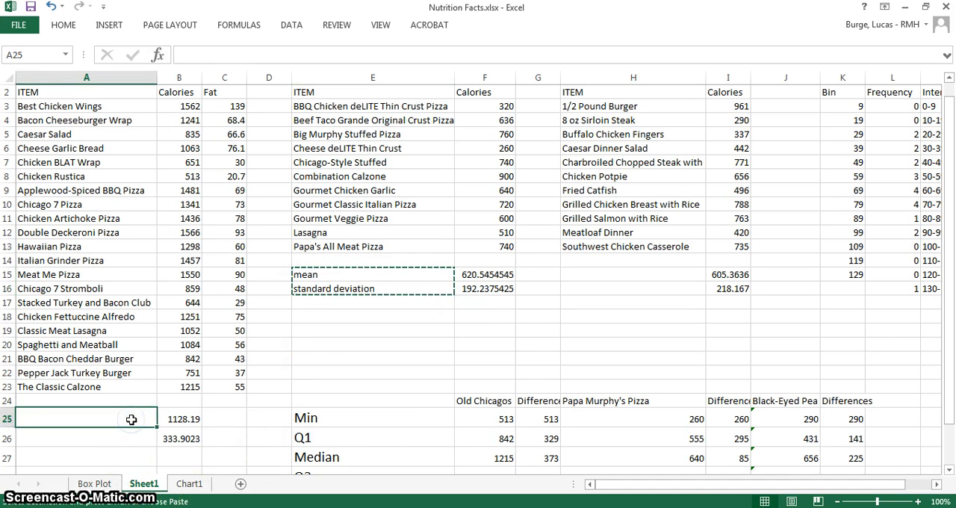
key(ctrl+v)
click(622, 274)
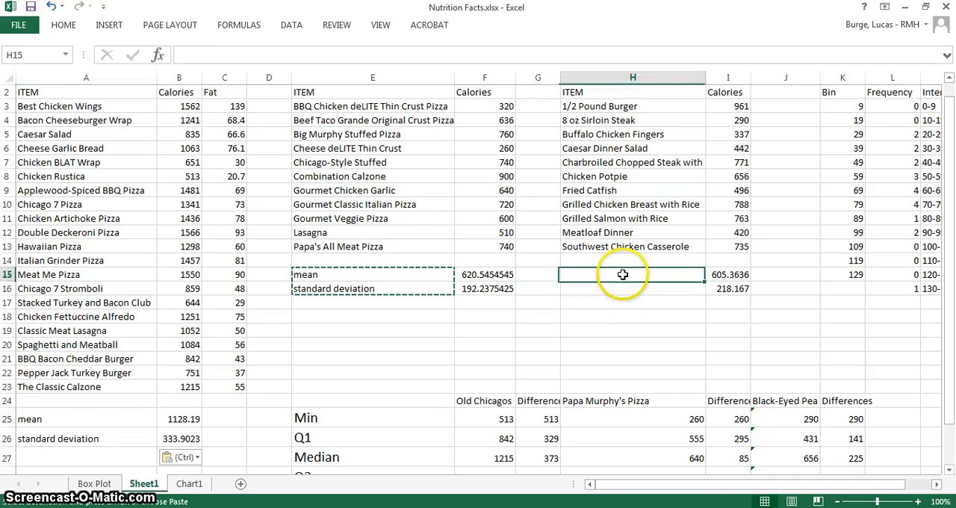
key(ctrl+v)
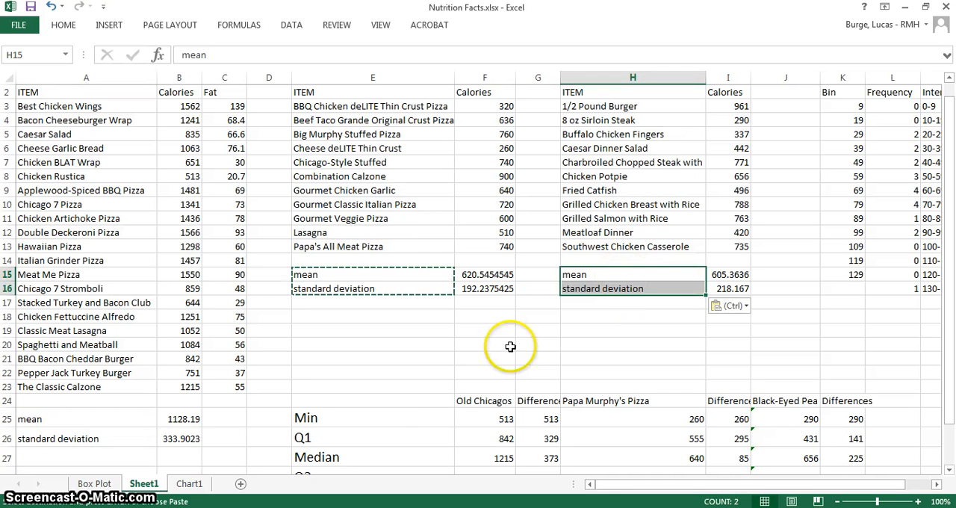